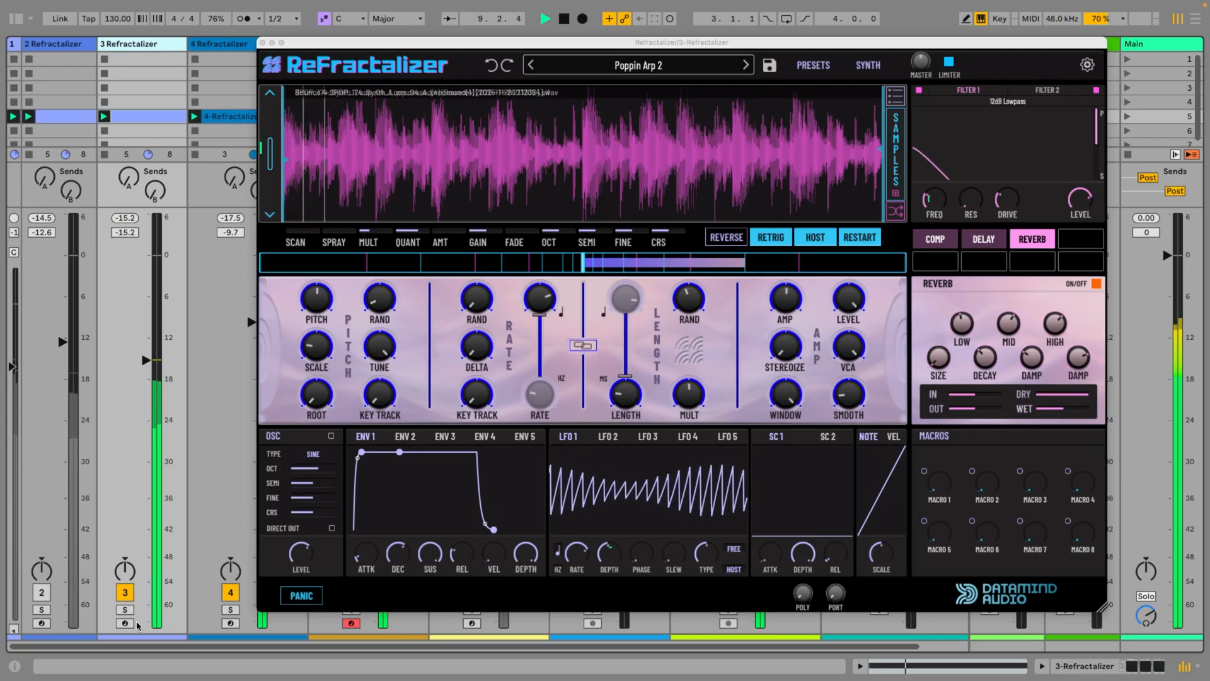
# Audition the 3 Refractalizer and 2 Refractalizer tracks by soloing each in turn
pyautogui.click(125, 609)
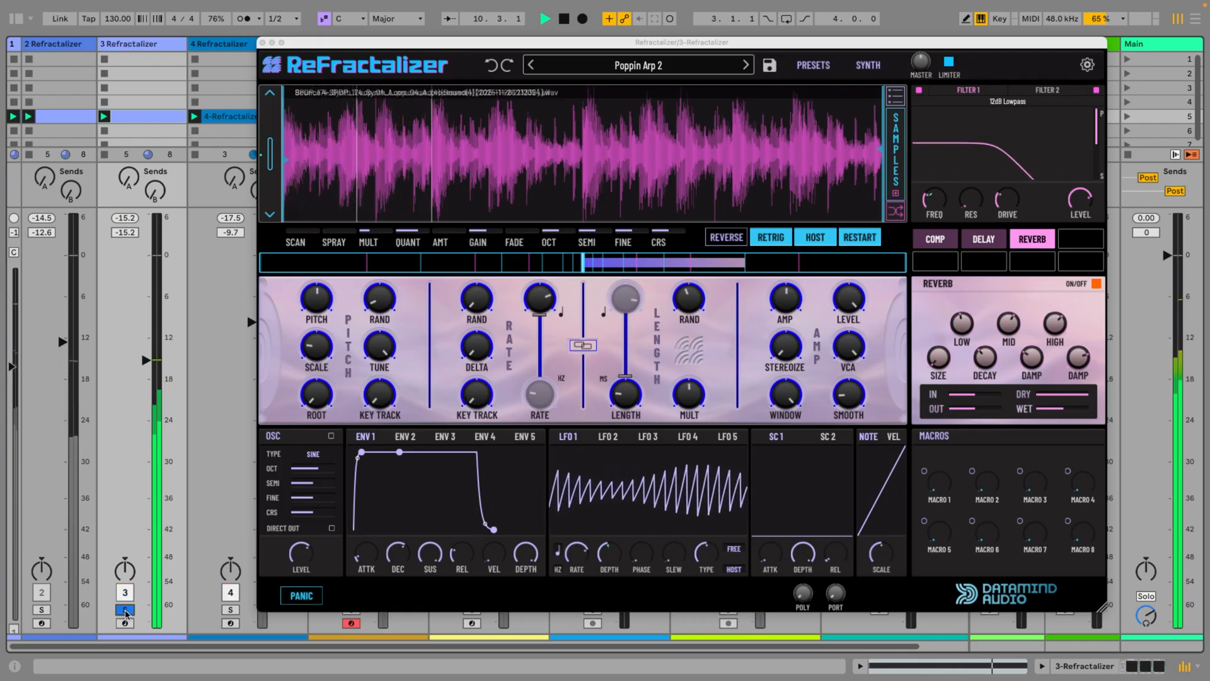
pyautogui.click(42, 610)
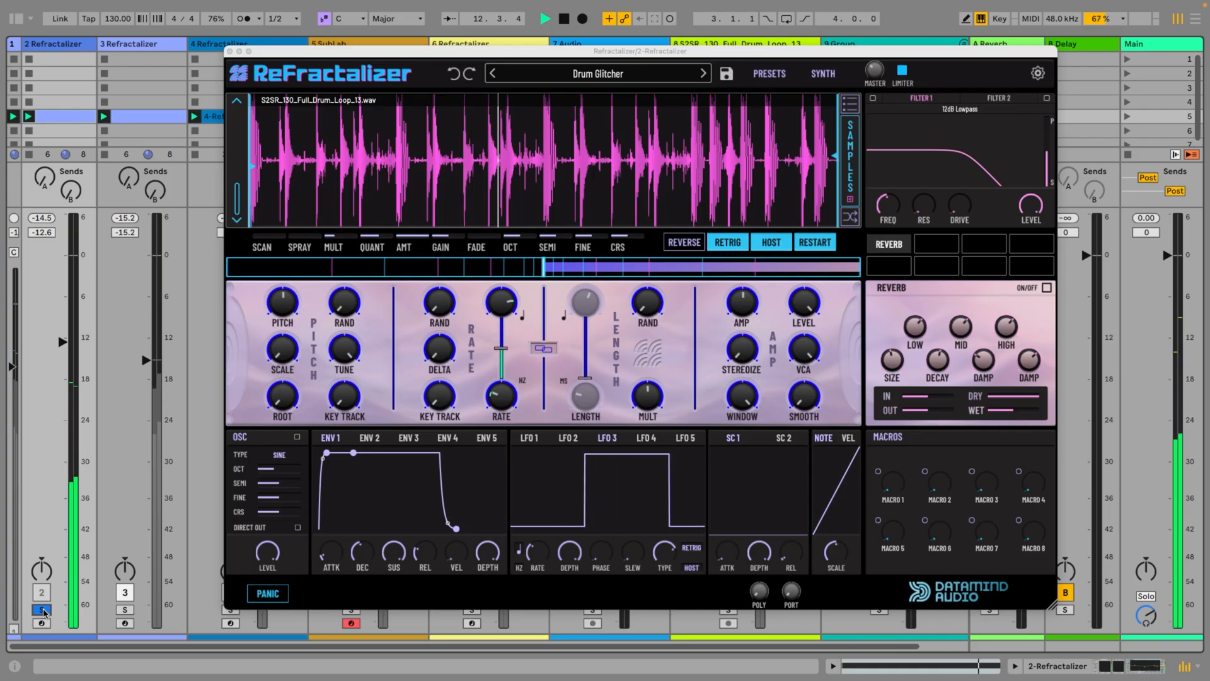
pyautogui.click(41, 610)
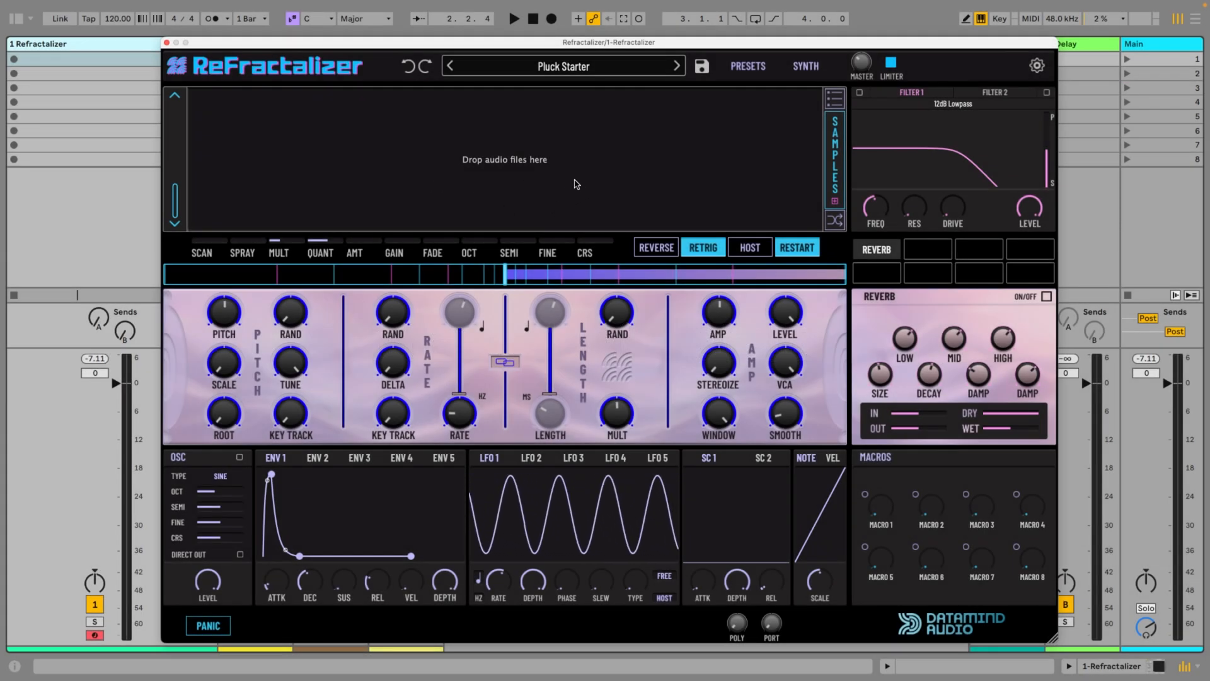
# Load the Strings sample Stab Orchestra Hit Vinyl 1.wav from the browser into Refractalizer's empty waveform area, leaving the browser hidden
pyautogui.moveTo(465, 44); pyautogui.dragTo(611, 30)
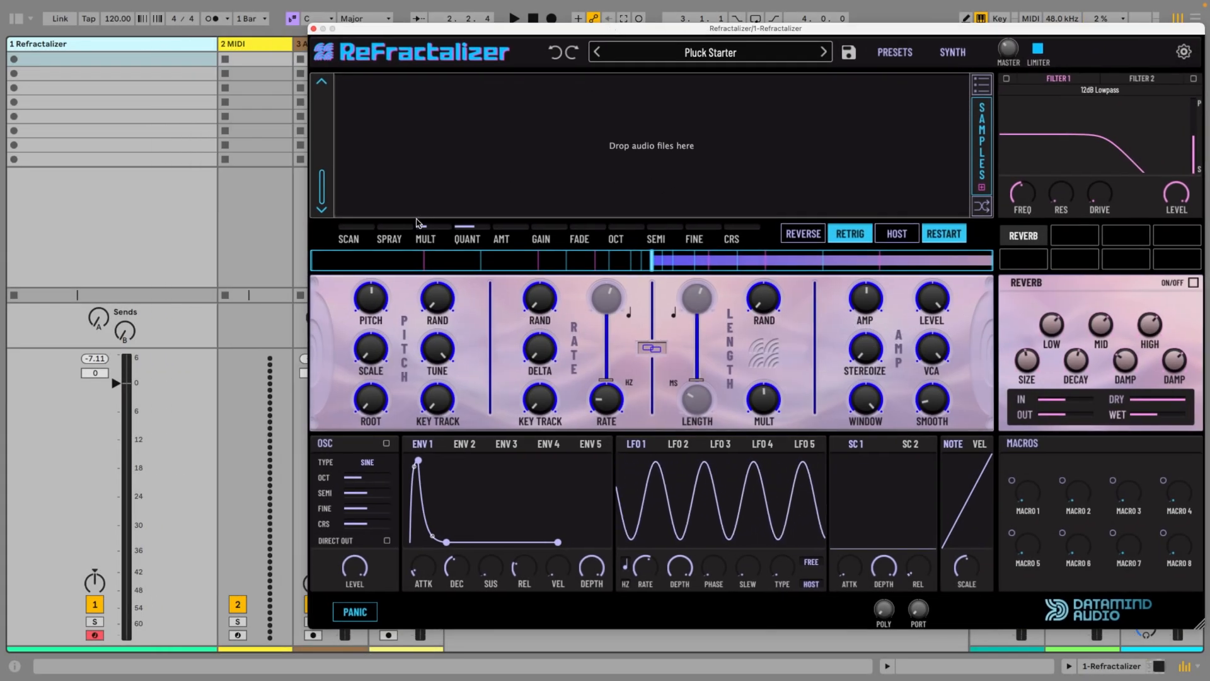
pyautogui.press('super+alt+b')
pyautogui.moveTo(147, 450); pyautogui.dragTo(575, 155)
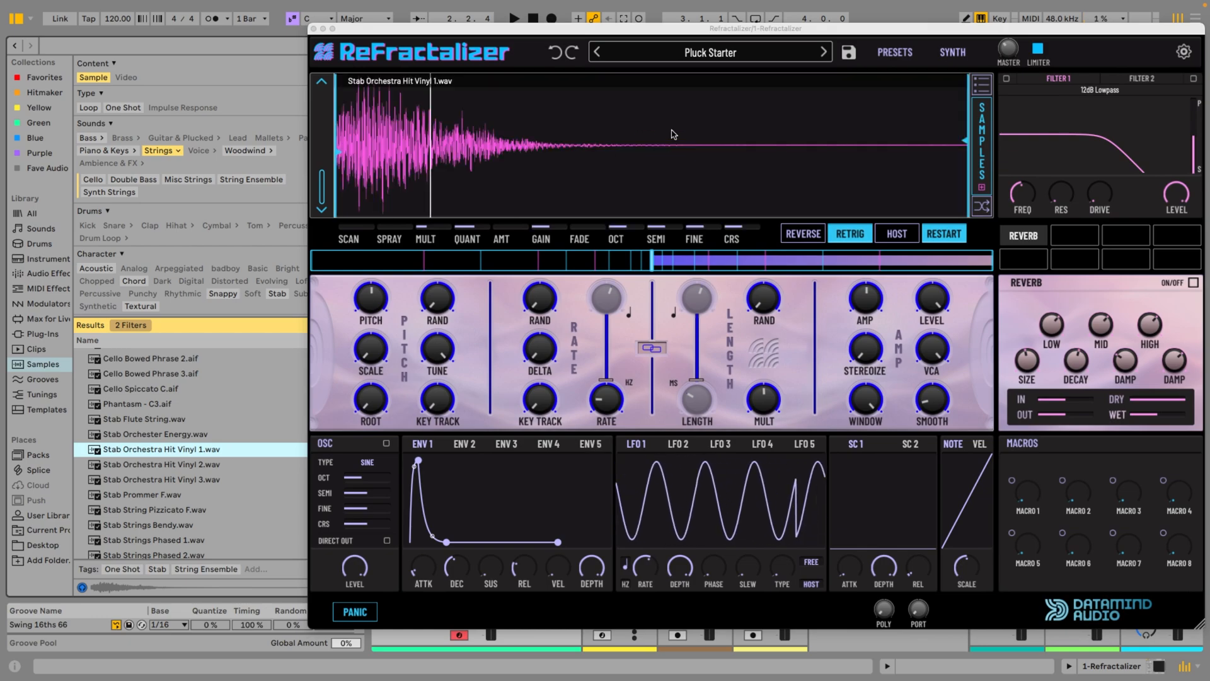
pyautogui.moveTo(606, 29); pyautogui.dragTo(430, 36)
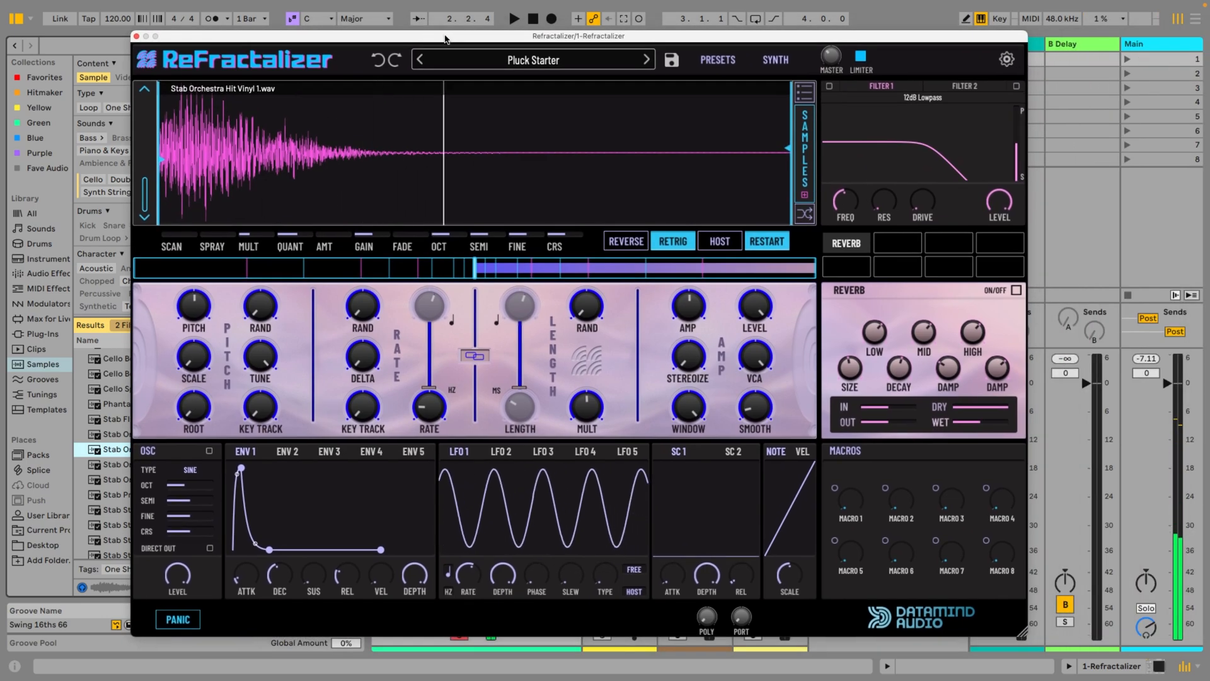
pyautogui.press('super+alt+b')
# Add the Vox Vangran sample vangran_90_Pent_Desc_Yeah_F#m.wav to Refractalizer from its built-in sample library
pyautogui.rightClick(433, 145)
pyautogui.moveTo(479, 255)
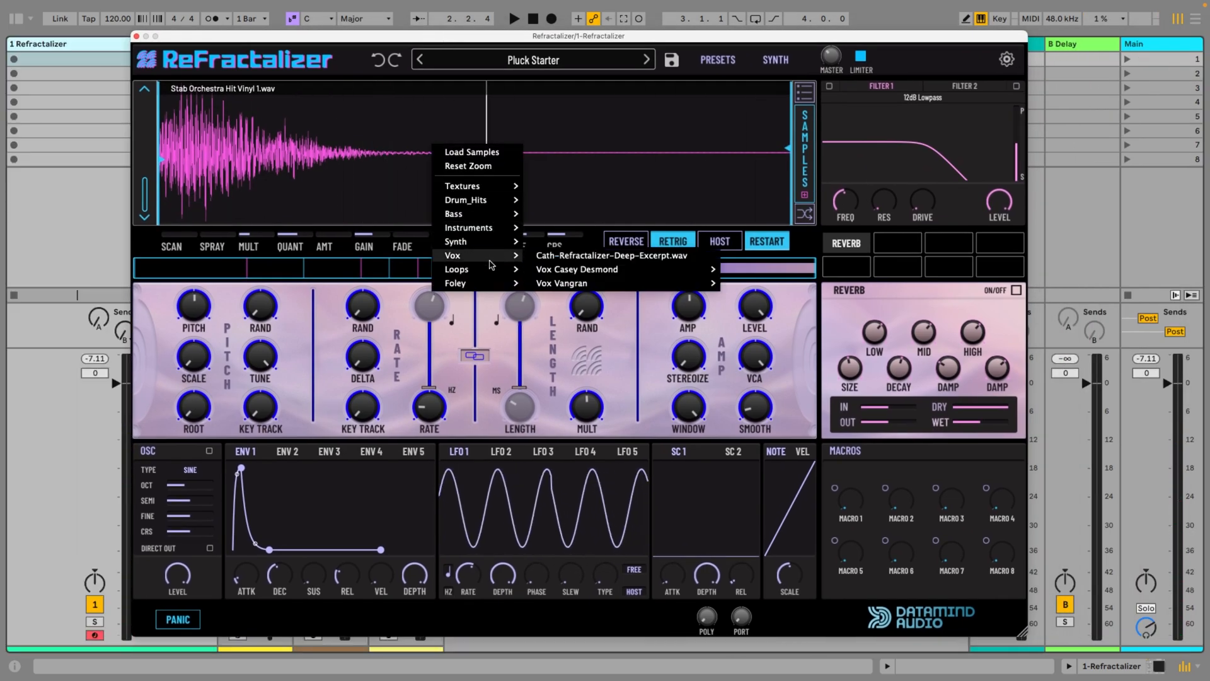
pyautogui.moveTo(563, 285)
pyautogui.click(743, 289)
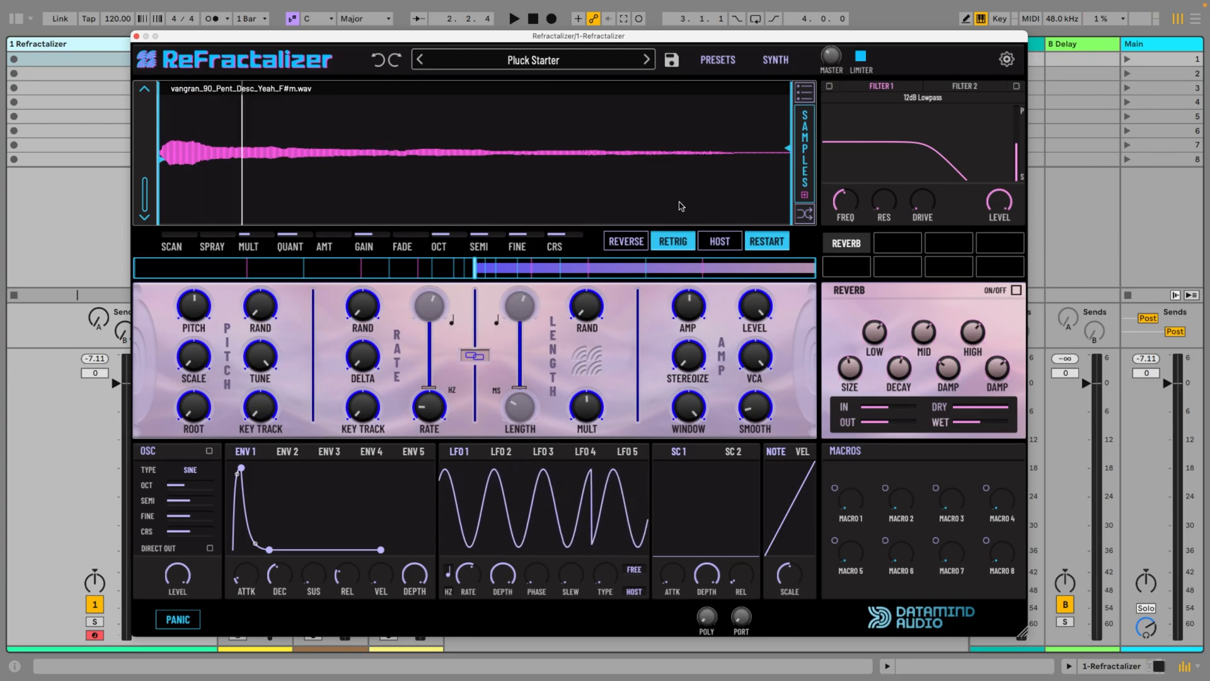
pyautogui.click(806, 165)
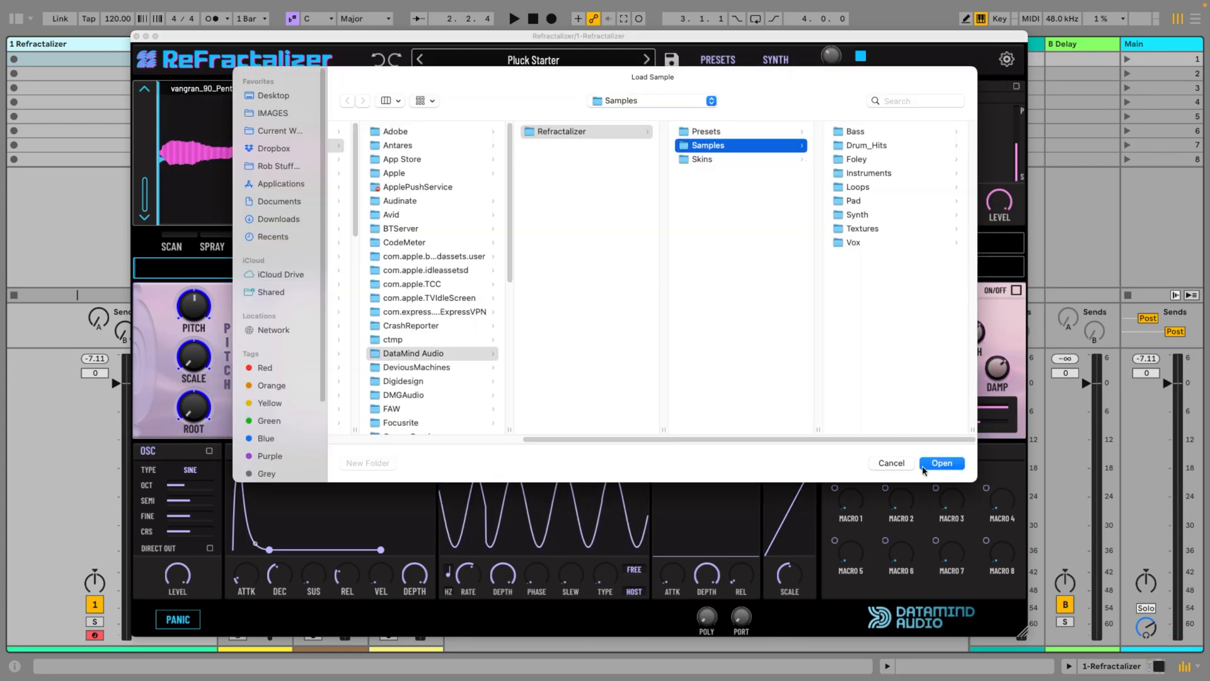
pyautogui.click(892, 463)
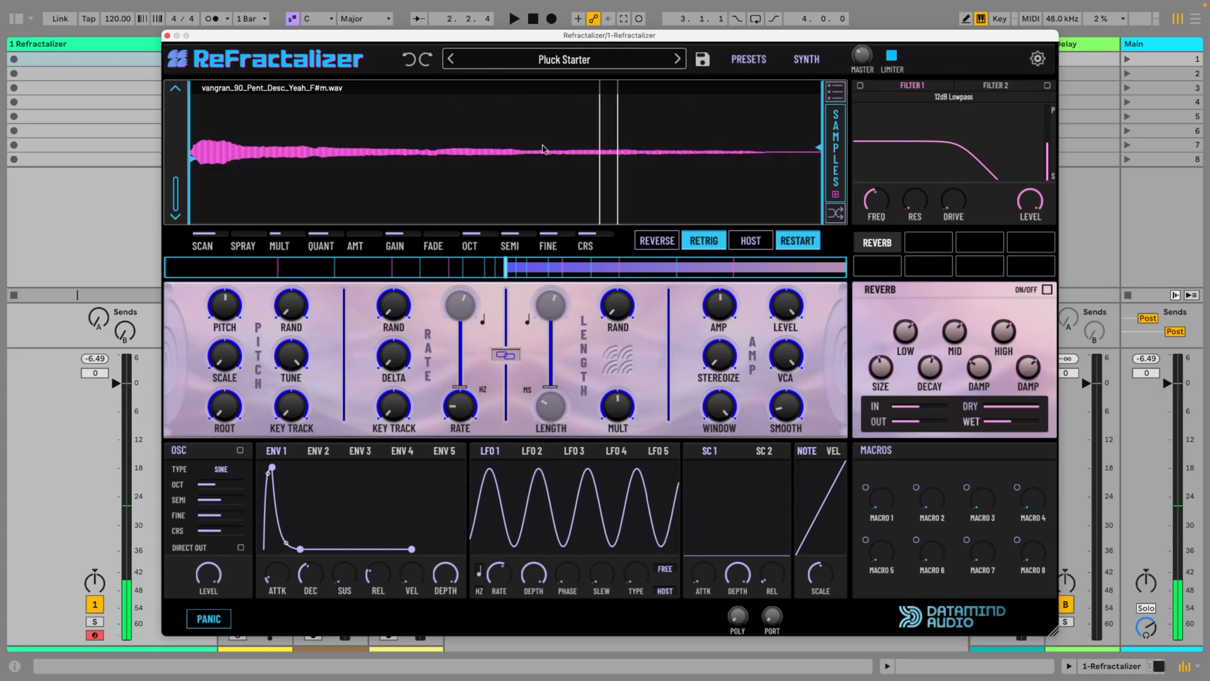
# Try a Scan of 10 % and narrow the vocal sample's playback region to a short section near its beginning
pyautogui.moveTo(213, 238); pyautogui.dragTo(203, 192)
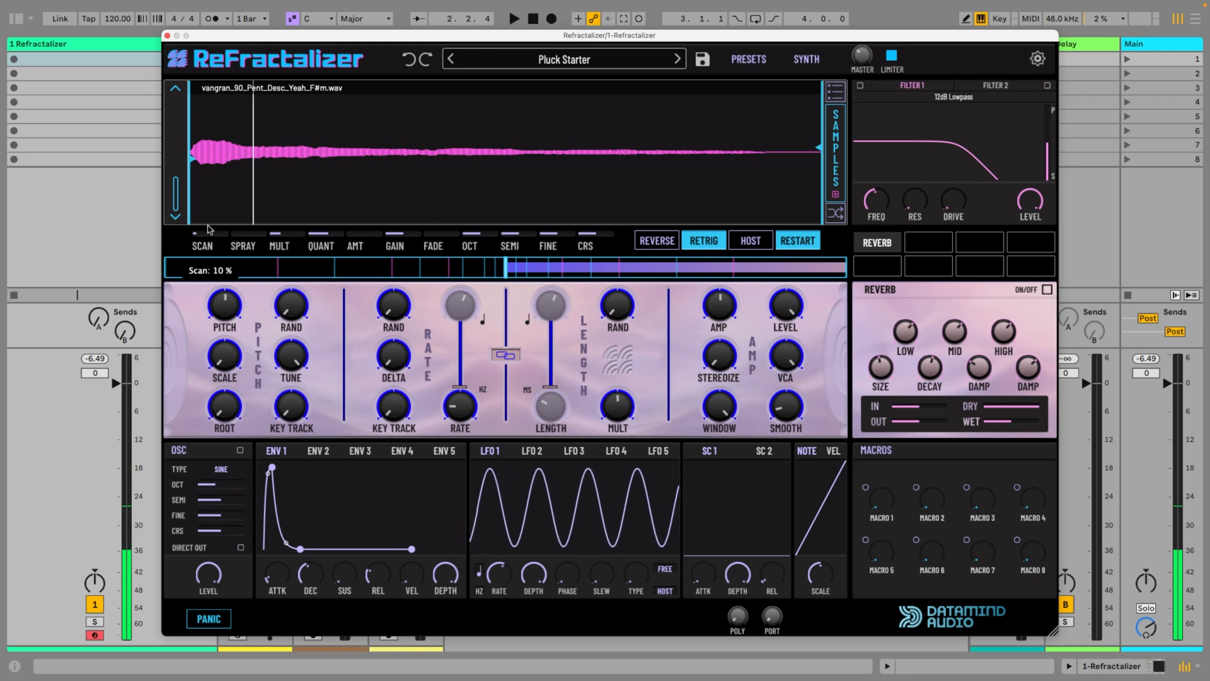
pyautogui.moveTo(818, 202); pyautogui.dragTo(210, 159)
pyautogui.scroll(5, 210, 163)
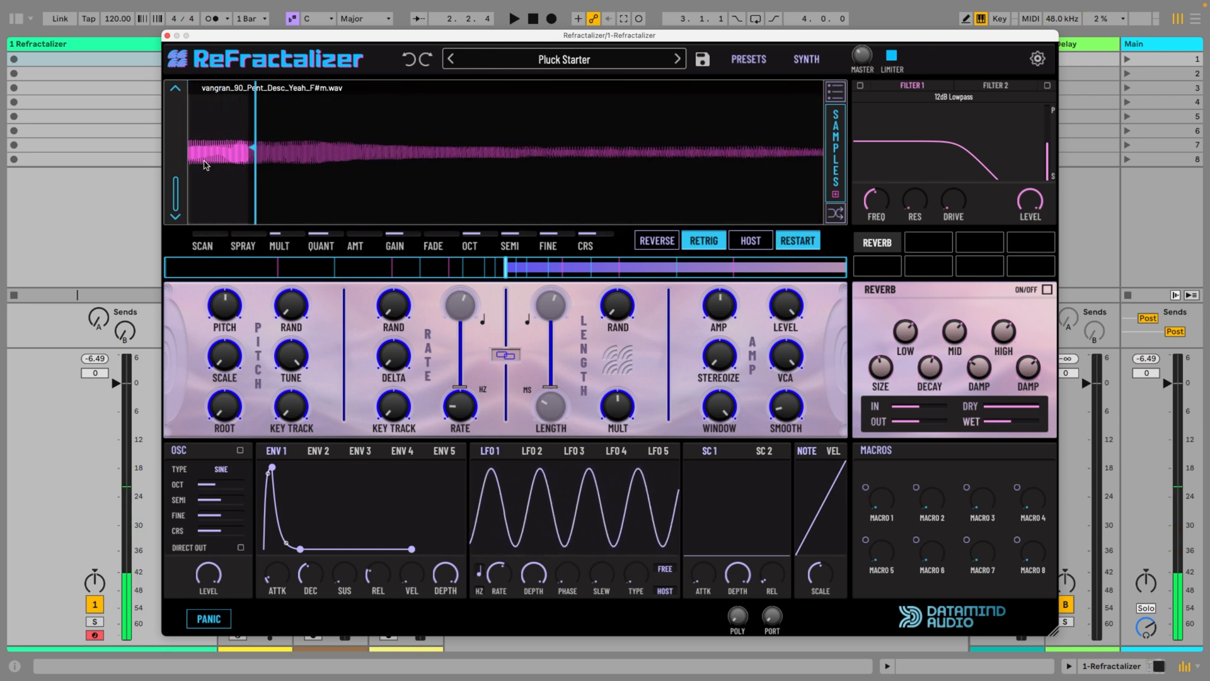
pyautogui.scroll(4, 208, 171)
pyautogui.moveTo(189, 158); pyautogui.dragTo(317, 153)
pyautogui.scroll(3, 323, 158)
# Reset the waveform zoom and restore the playback region to cover the entire vocal sample
pyautogui.rightClick(398, 150)
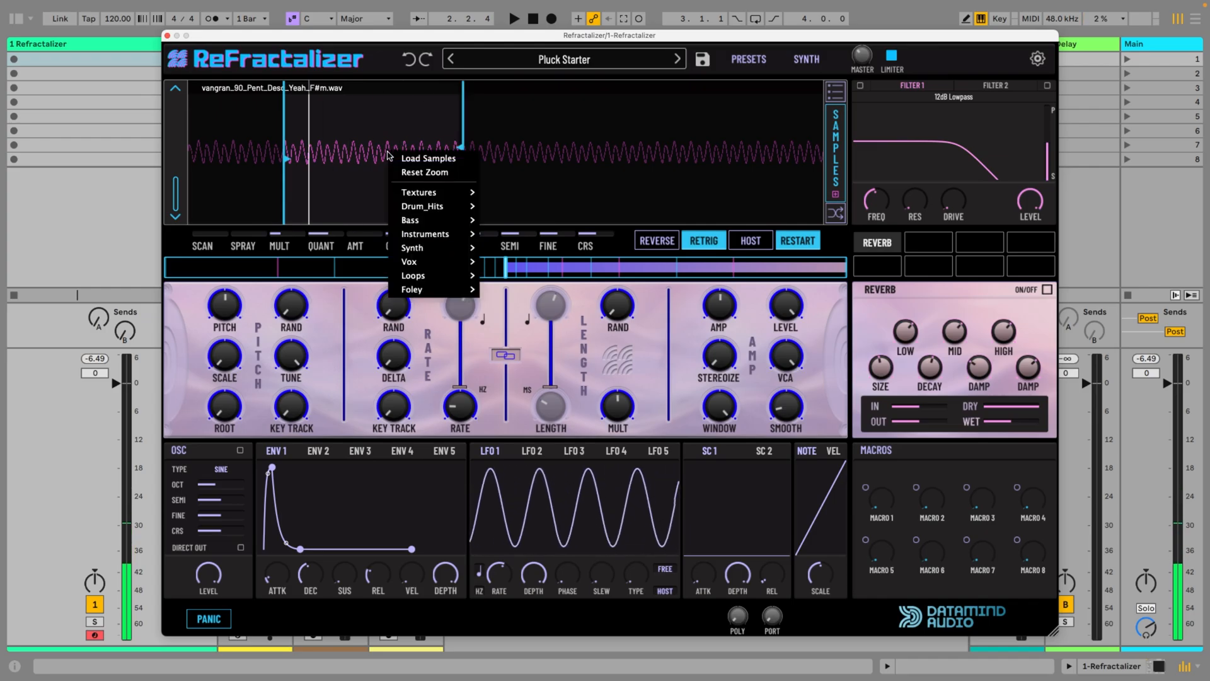
pyautogui.click(419, 172)
pyautogui.moveTo(223, 150); pyautogui.dragTo(190, 156)
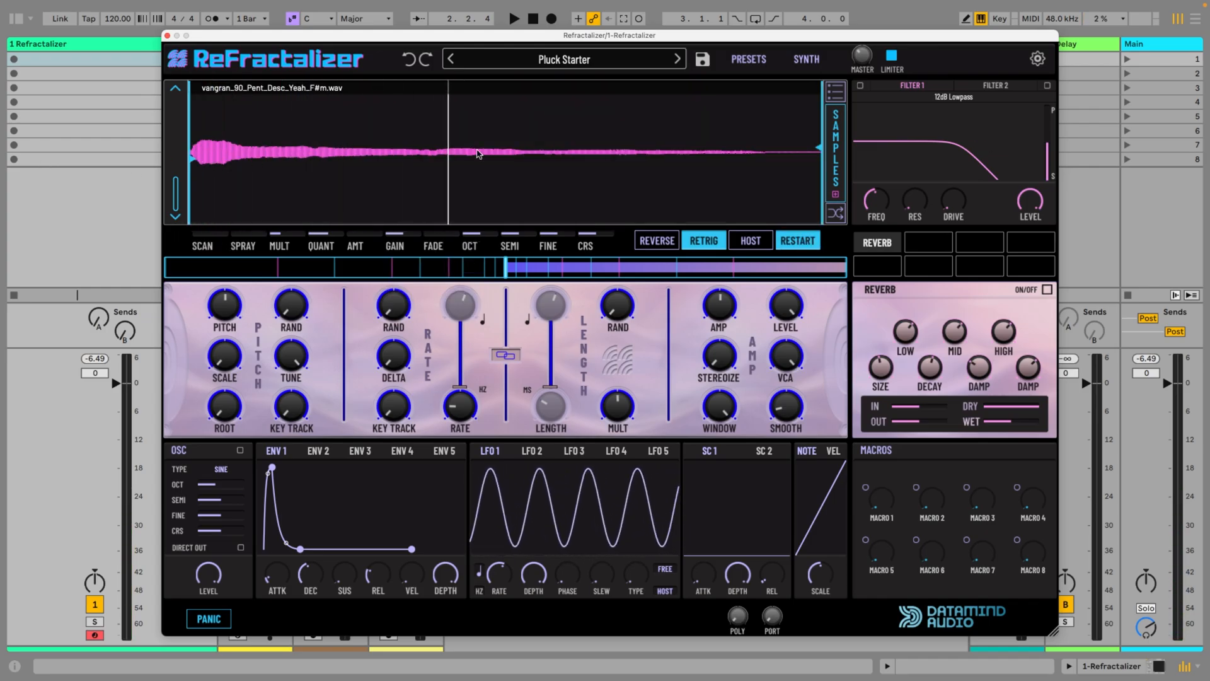
# Review the list of loaded samples and sweep the sample selector between the orchestra hit and the vocal
pyautogui.click(837, 101)
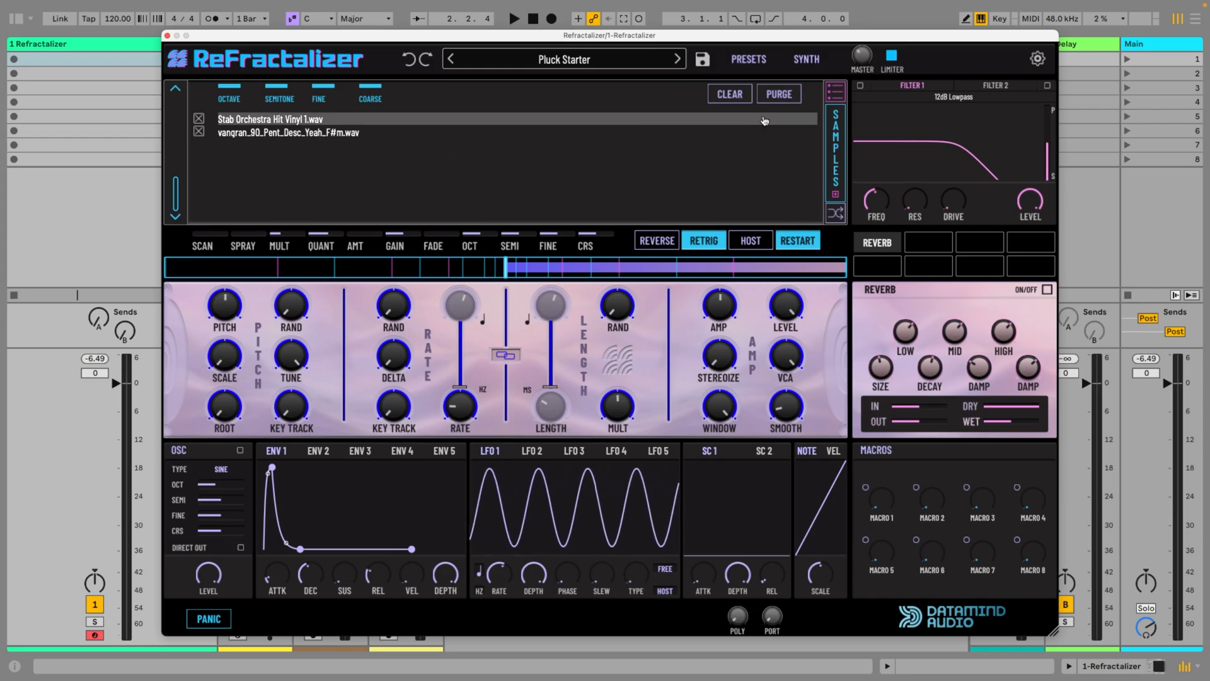
pyautogui.click(837, 91)
pyautogui.moveTo(178, 198); pyautogui.dragTo(217, 60)
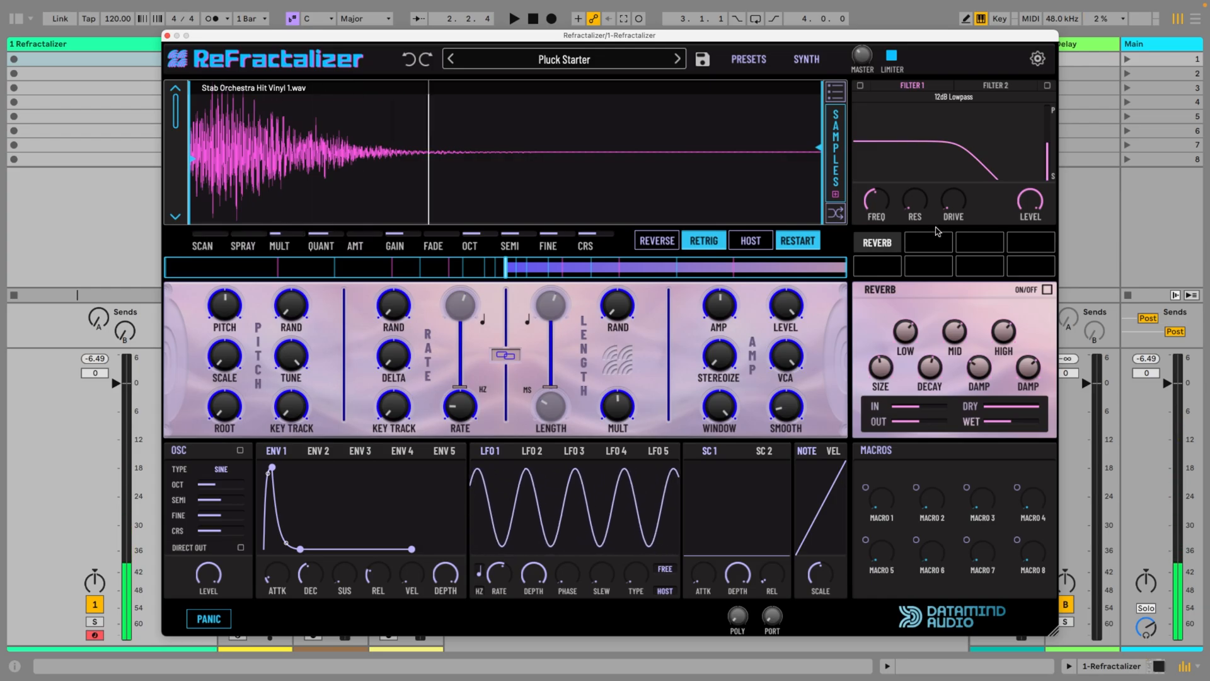
pyautogui.moveTo(174, 109)
pyautogui.mouseDown()
pyautogui.moveTo(182, 302)
pyautogui.moveTo(185, 202)
pyautogui.mouseUp()
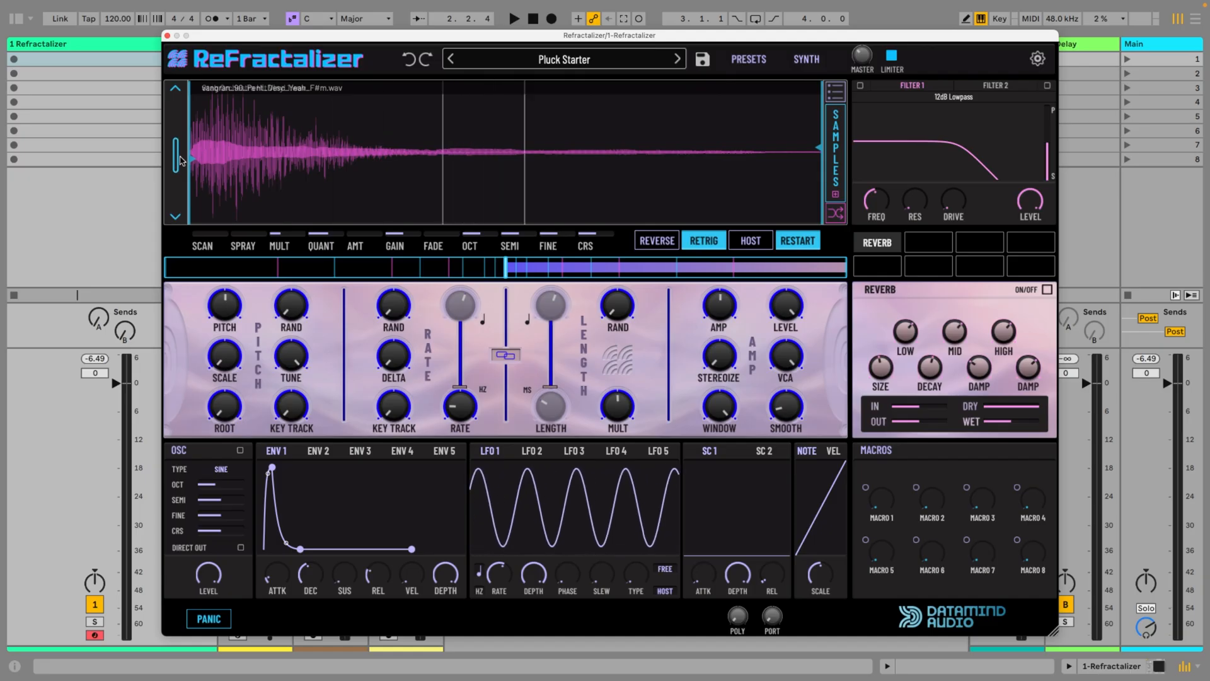
# Set the sample gain to -4.4 dB for the orchestra hit and 9.9 dB for the vocal
pyautogui.moveTo(176, 157); pyautogui.dragTo(176, 108)
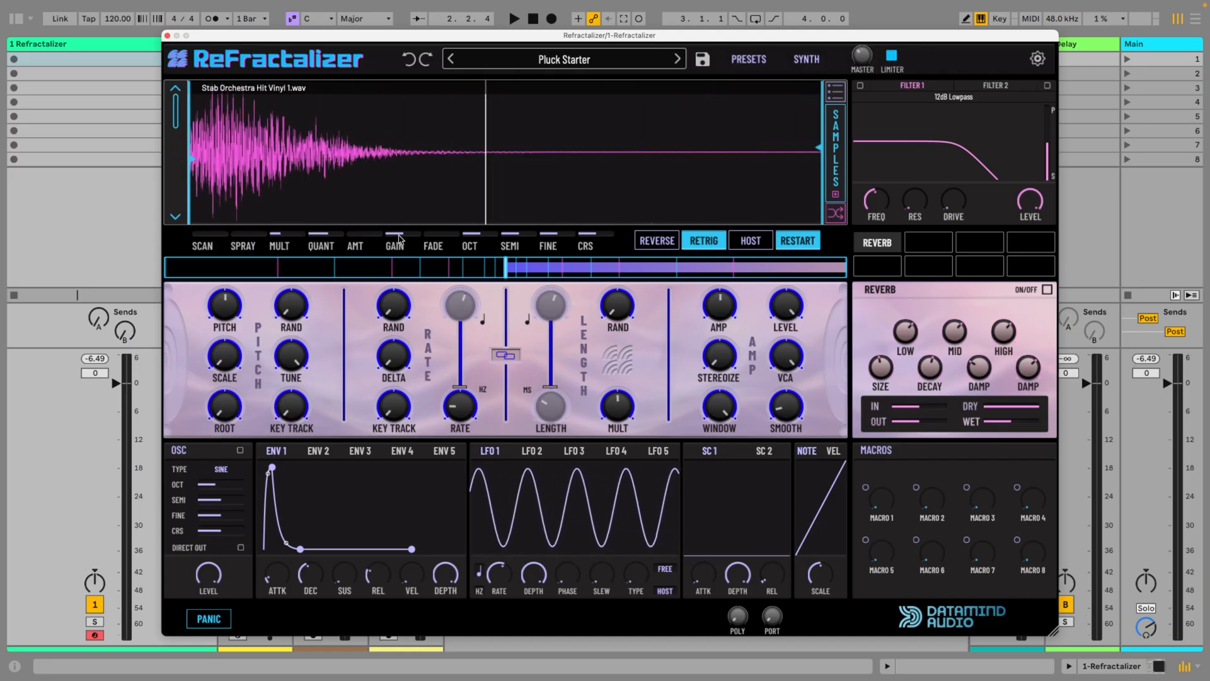
pyautogui.moveTo(400, 237); pyautogui.dragTo(400, 247)
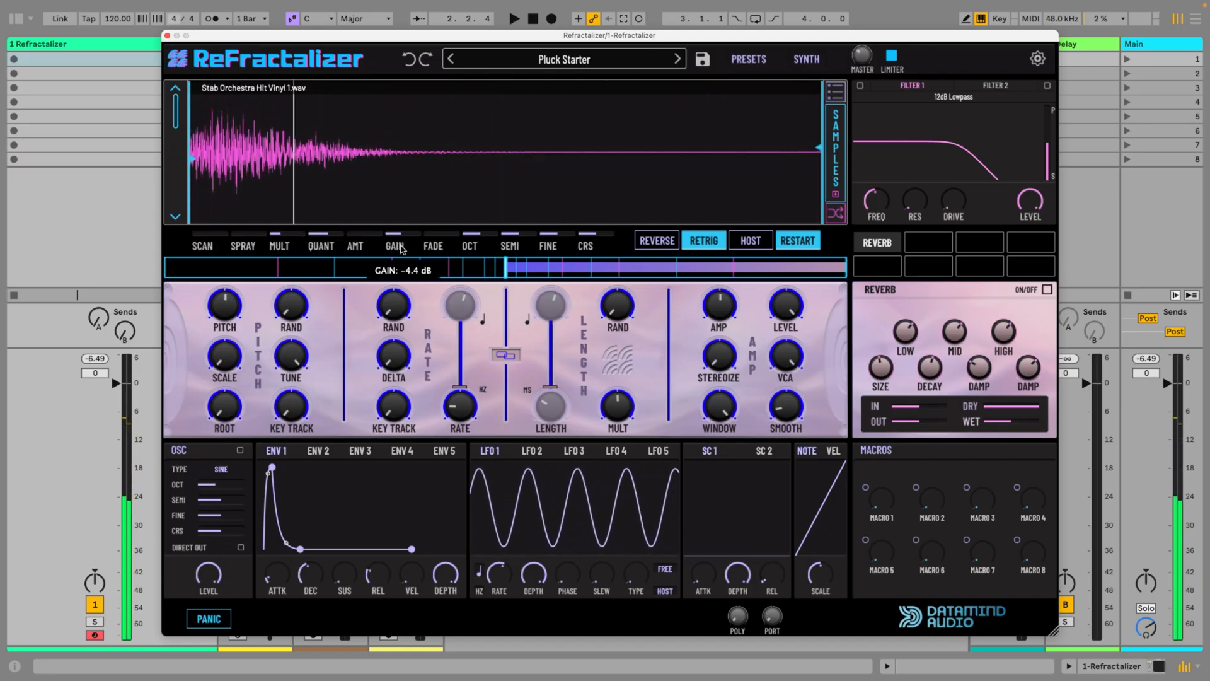
pyautogui.click(176, 217)
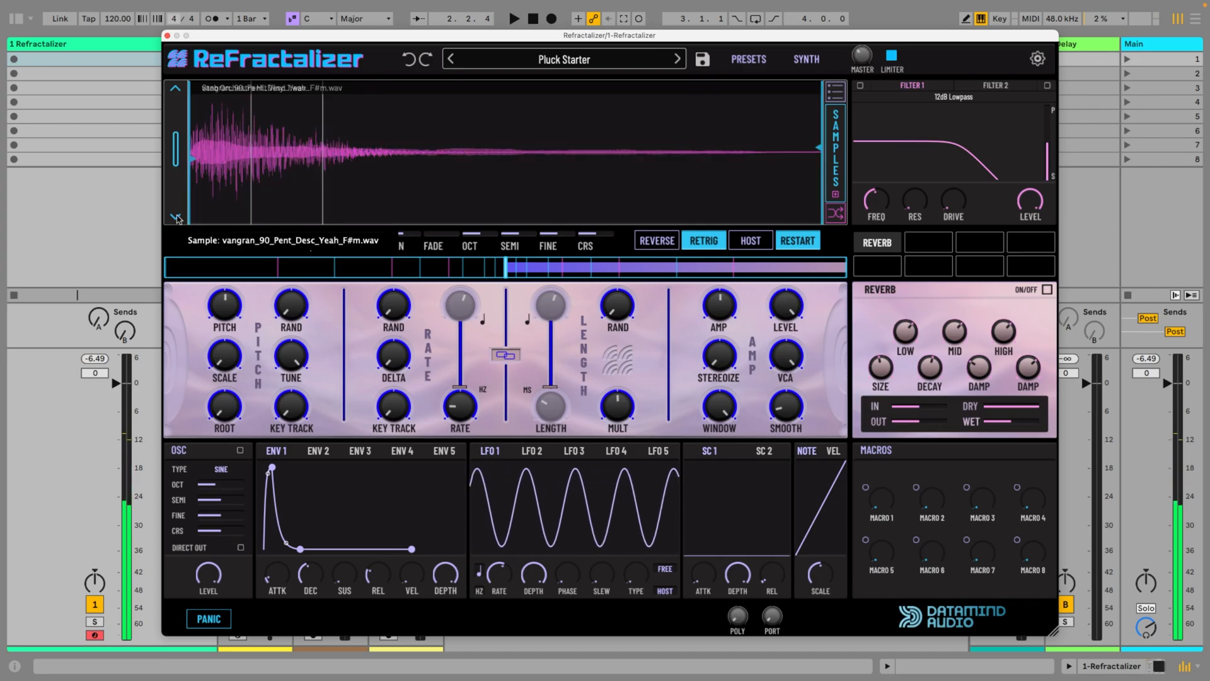
pyautogui.moveTo(397, 235); pyautogui.dragTo(399, 206)
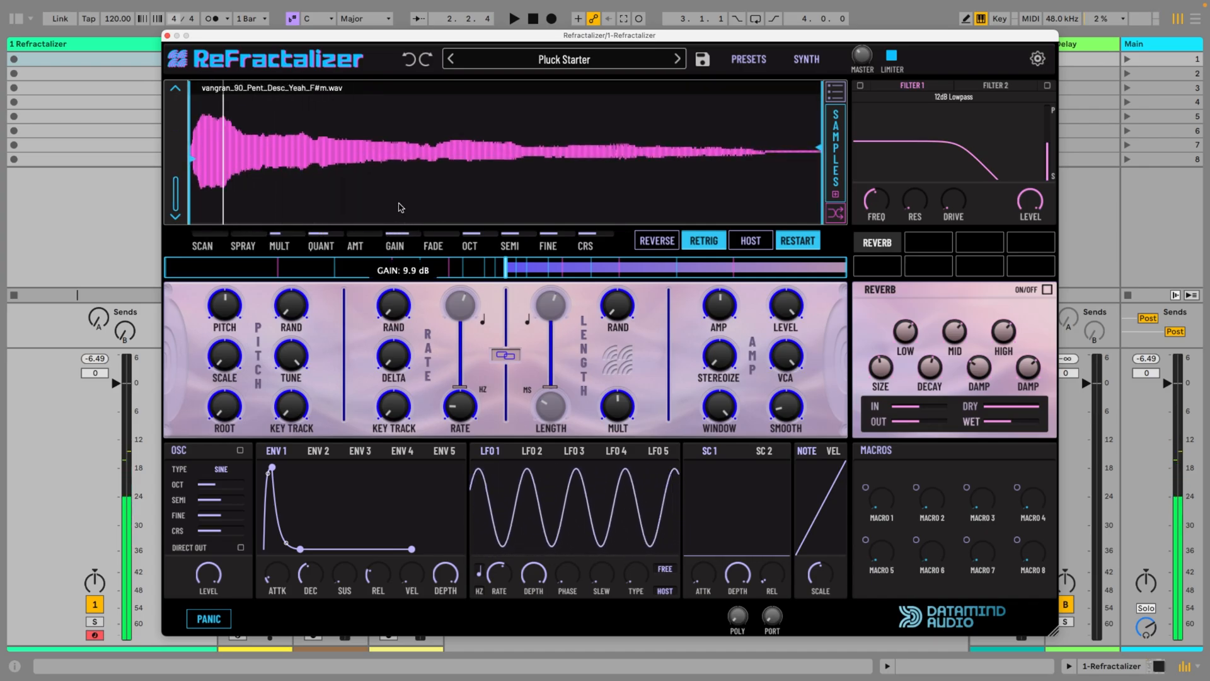
# Blend the orchestra hit and vocal midway, and enable the sine oscillator with a raised octave
pyautogui.moveTo(176, 186); pyautogui.dragTo(178, 95)
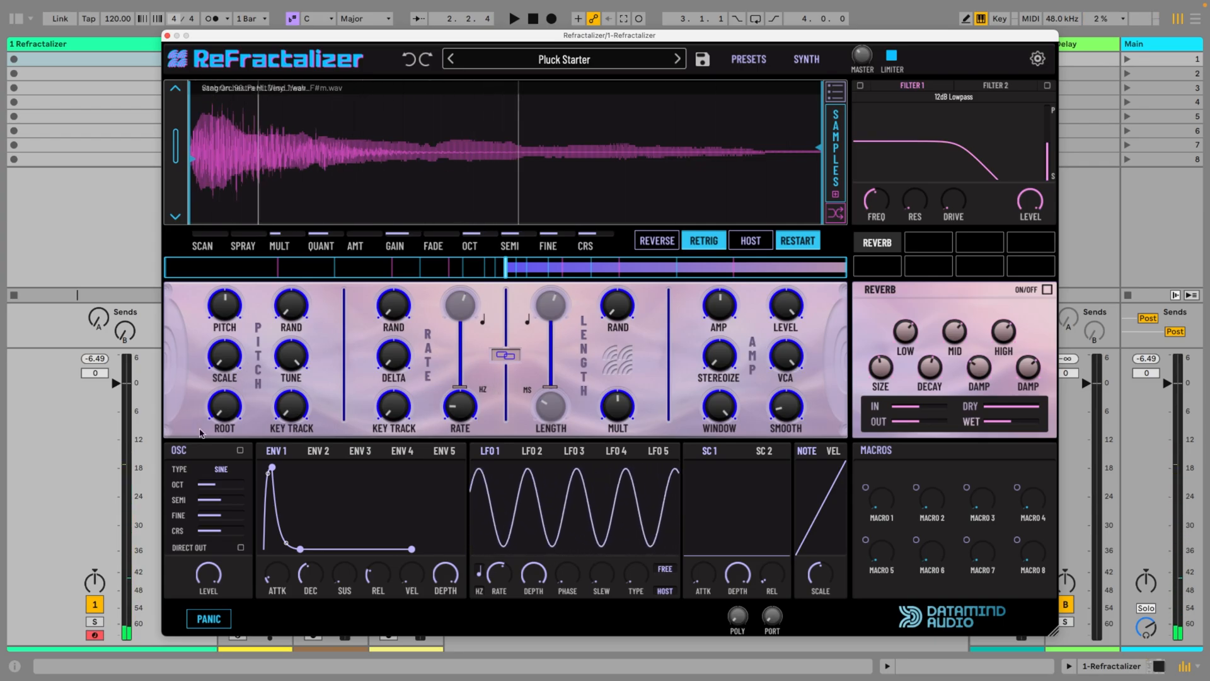
pyautogui.moveTo(297, 412); pyautogui.dragTo(294, 230)
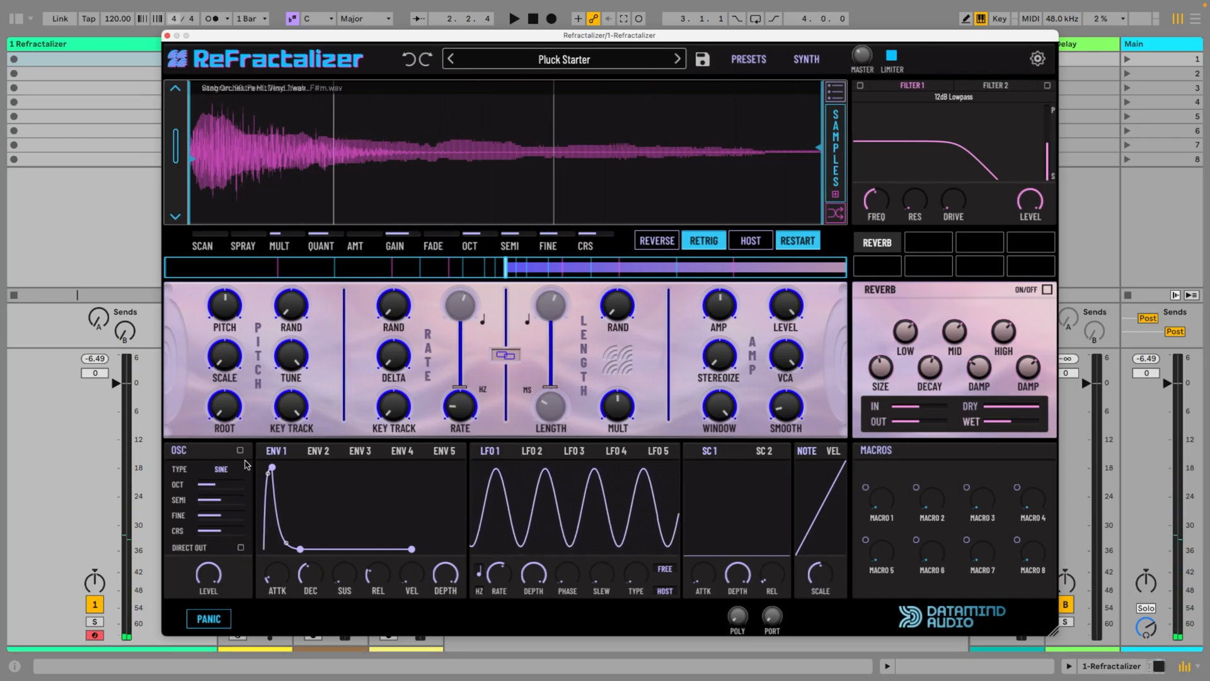
pyautogui.moveTo(221, 487); pyautogui.dragTo(221, 454)
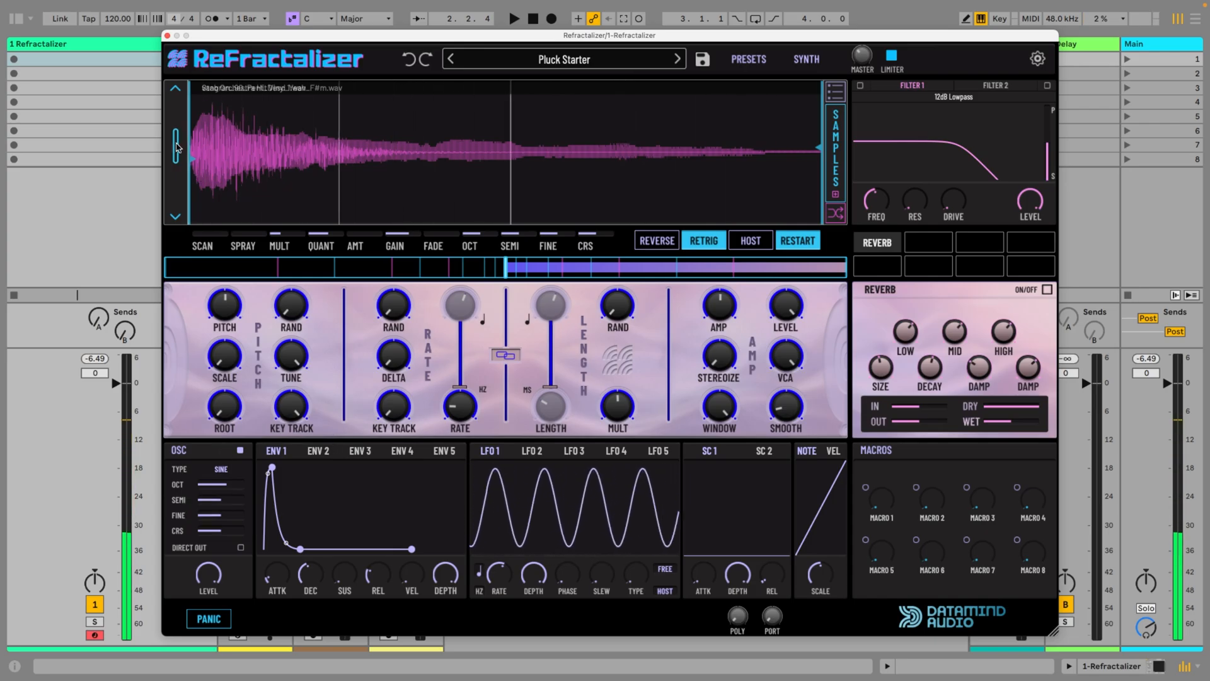
# Set the sample tuning to 1 semitone for the orchestra hit and 2 semitones for the vocal
pyautogui.moveTo(176, 146); pyautogui.dragTo(176, 108)
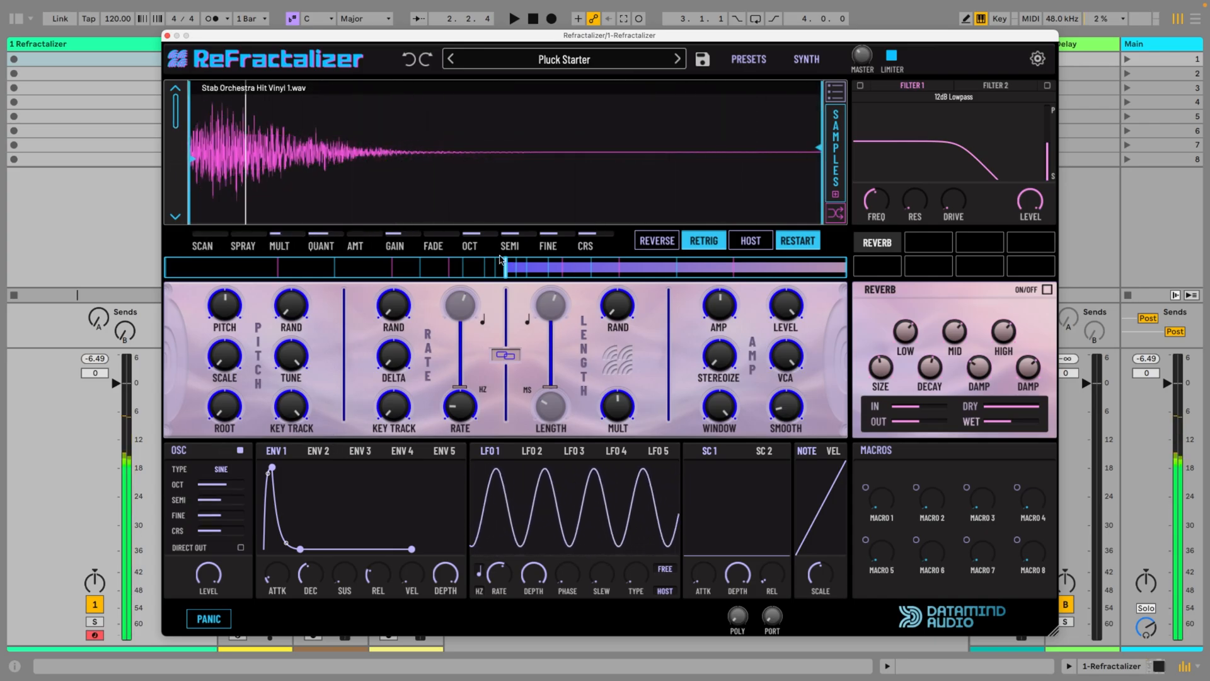
pyautogui.moveTo(522, 238)
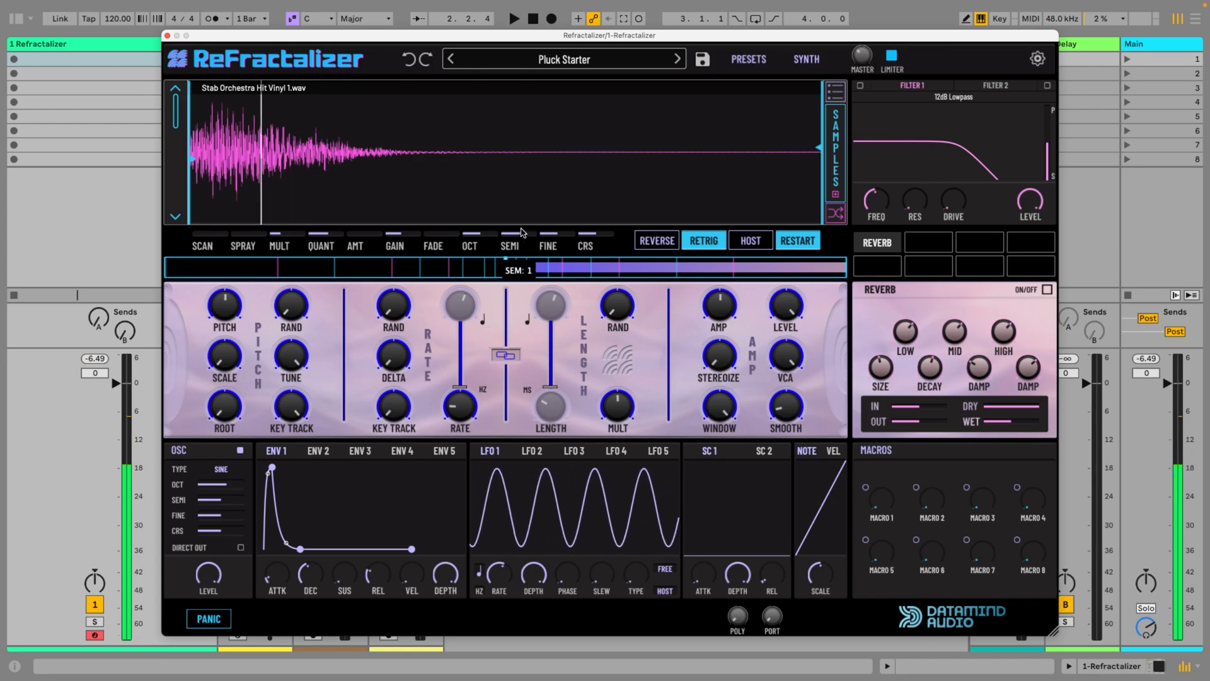
pyautogui.moveTo(178, 124); pyautogui.dragTo(180, 234)
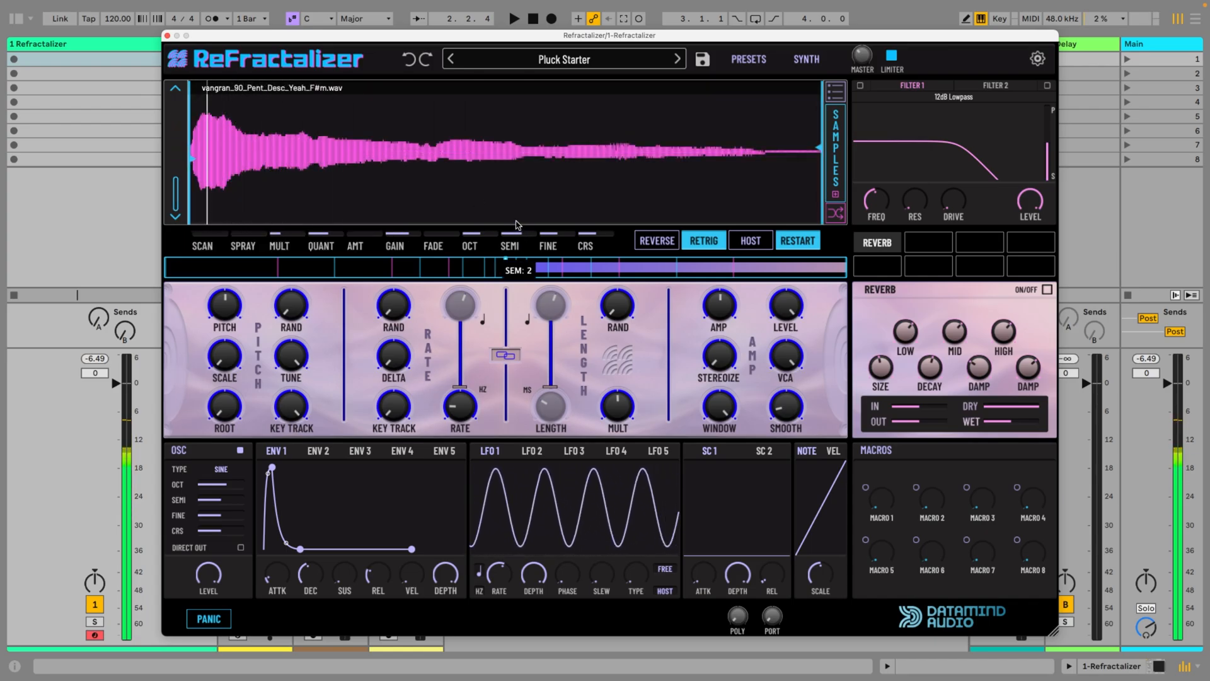
# Return the sample selector to a midway blend of both samples and lower the sine oscillator's octave
pyautogui.moveTo(172, 186); pyautogui.dragTo(187, 96)
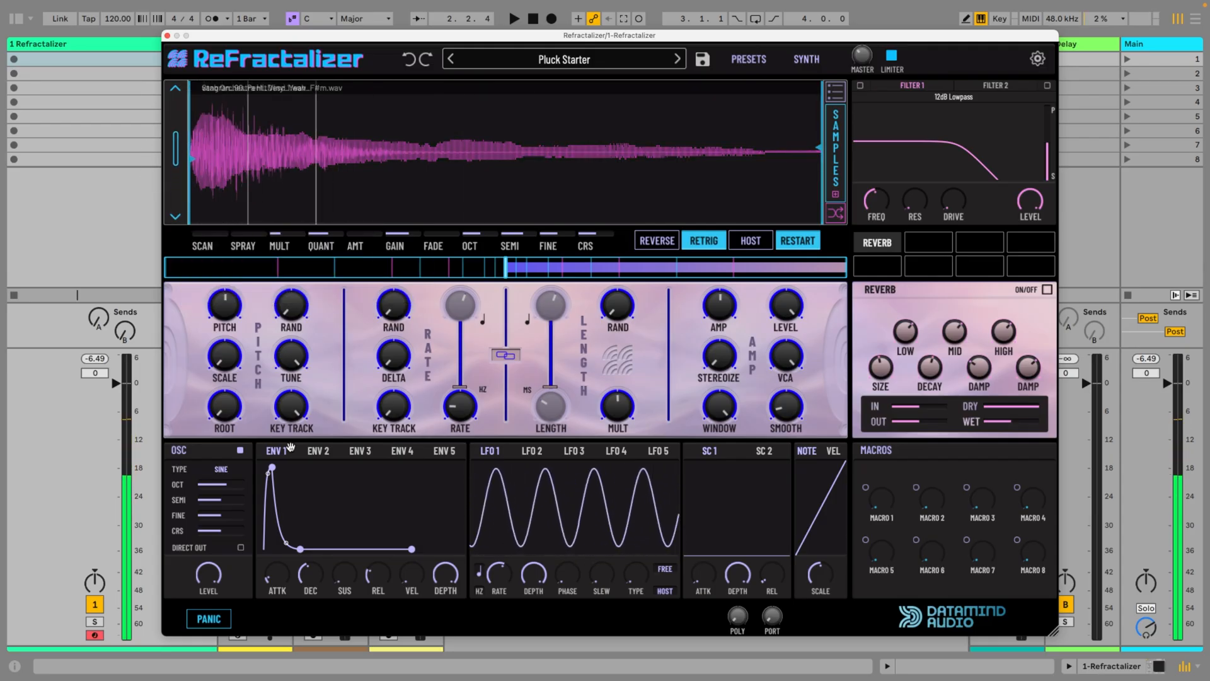
pyautogui.moveTo(217, 485); pyautogui.dragTo(232, 549)
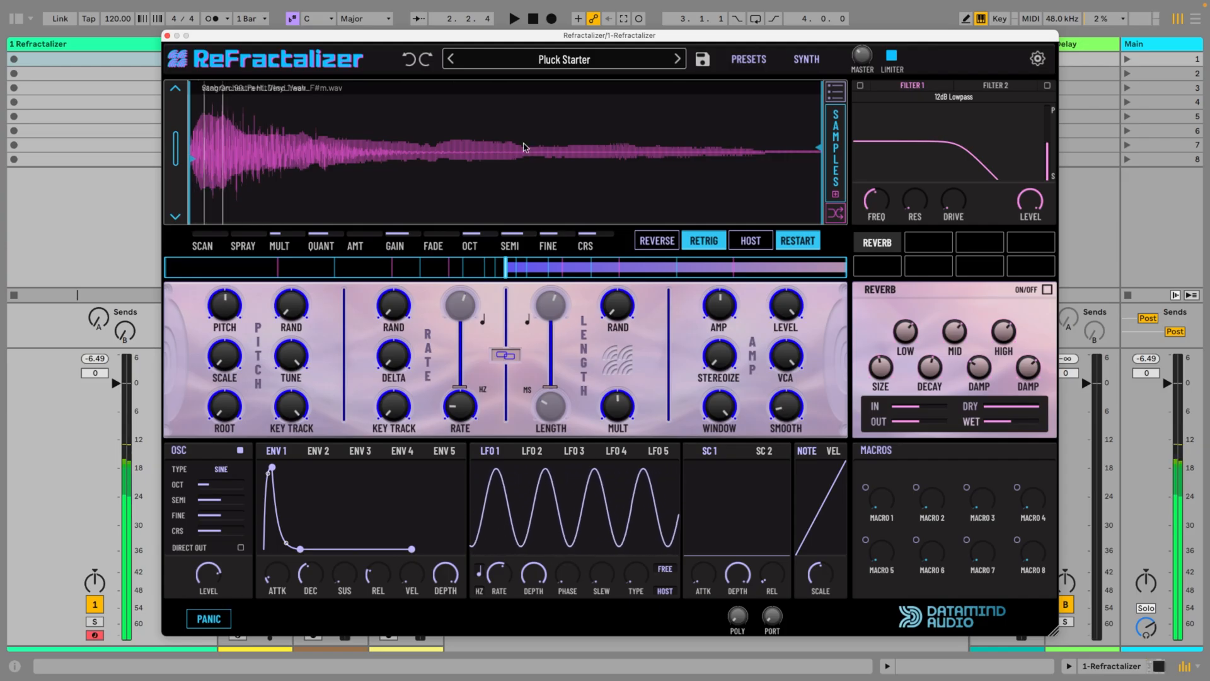
# Raise Env 1's sustain to maximum and sweep the playback speed, ending at full forward speed
pyautogui.moveTo(864, 48)
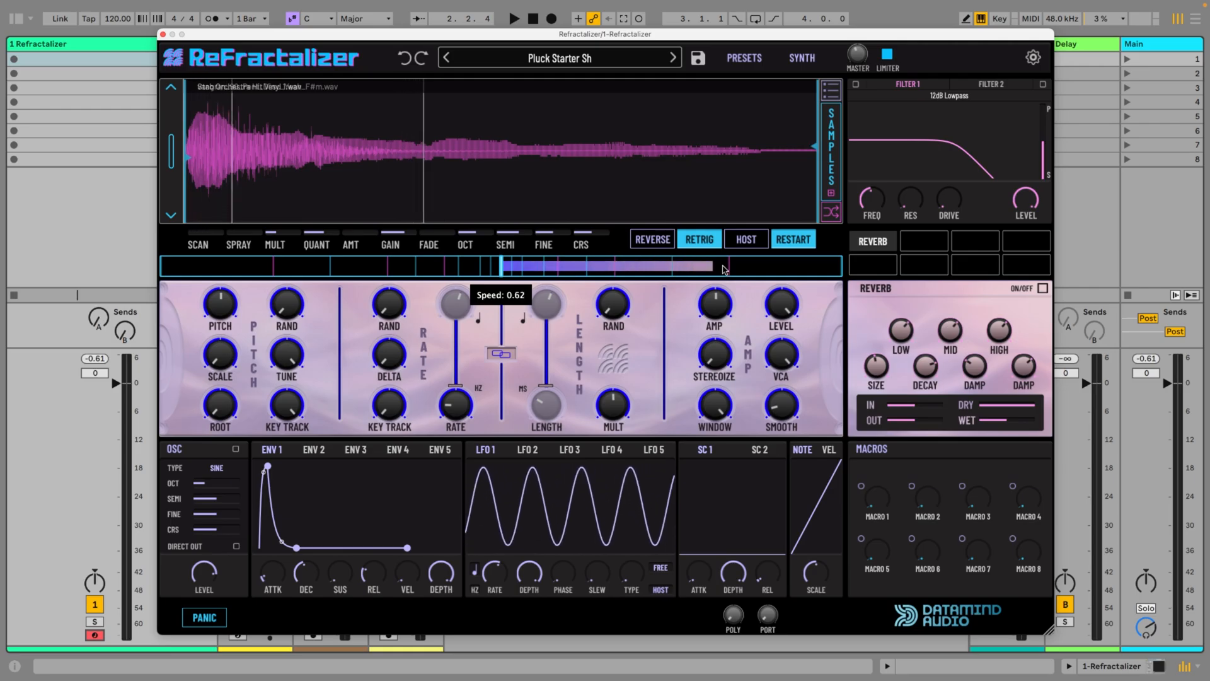
pyautogui.moveTo(834, 272)
pyautogui.mouseDown()
pyautogui.moveTo(510, 267)
pyautogui.moveTo(851, 272)
pyautogui.mouseUp()
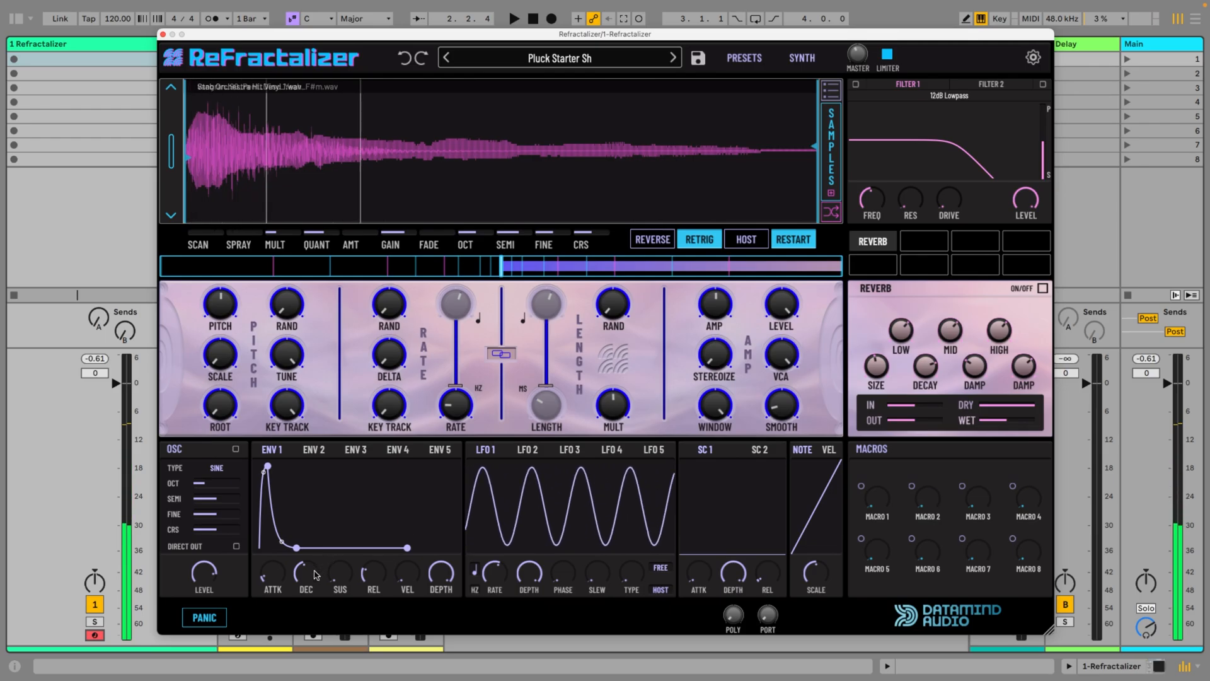
pyautogui.moveTo(327, 577); pyautogui.dragTo(331, 523)
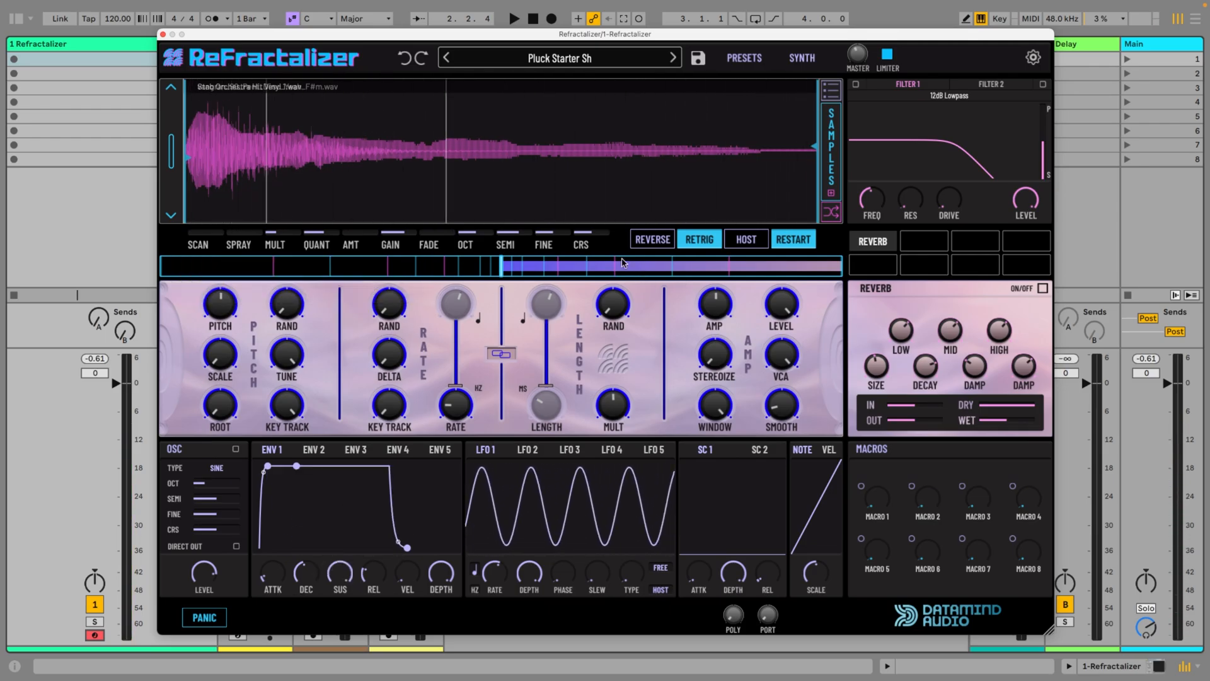
pyautogui.moveTo(621, 268); pyautogui.dragTo(842, 270)
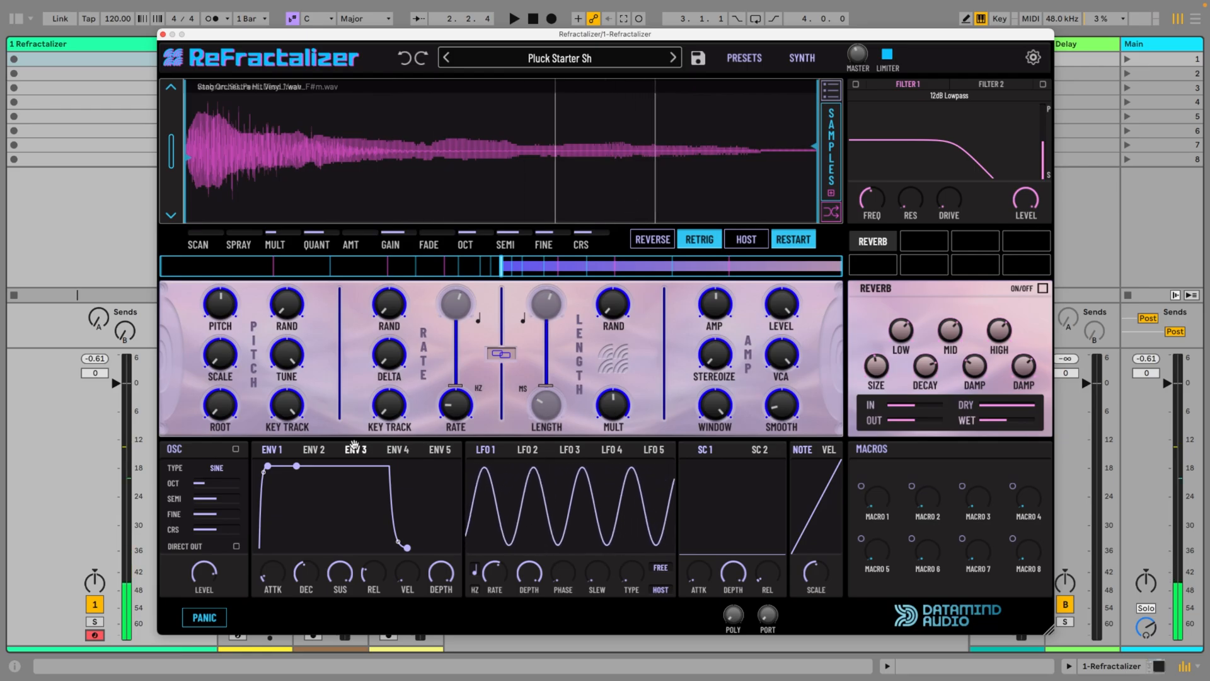
# Assign Env 2 to modulate the playback speed, with the base speed lowered to about a quarter of the forward range
pyautogui.click(314, 450)
pyautogui.moveTo(319, 449); pyautogui.dragTo(587, 275)
pyautogui.click(586, 274)
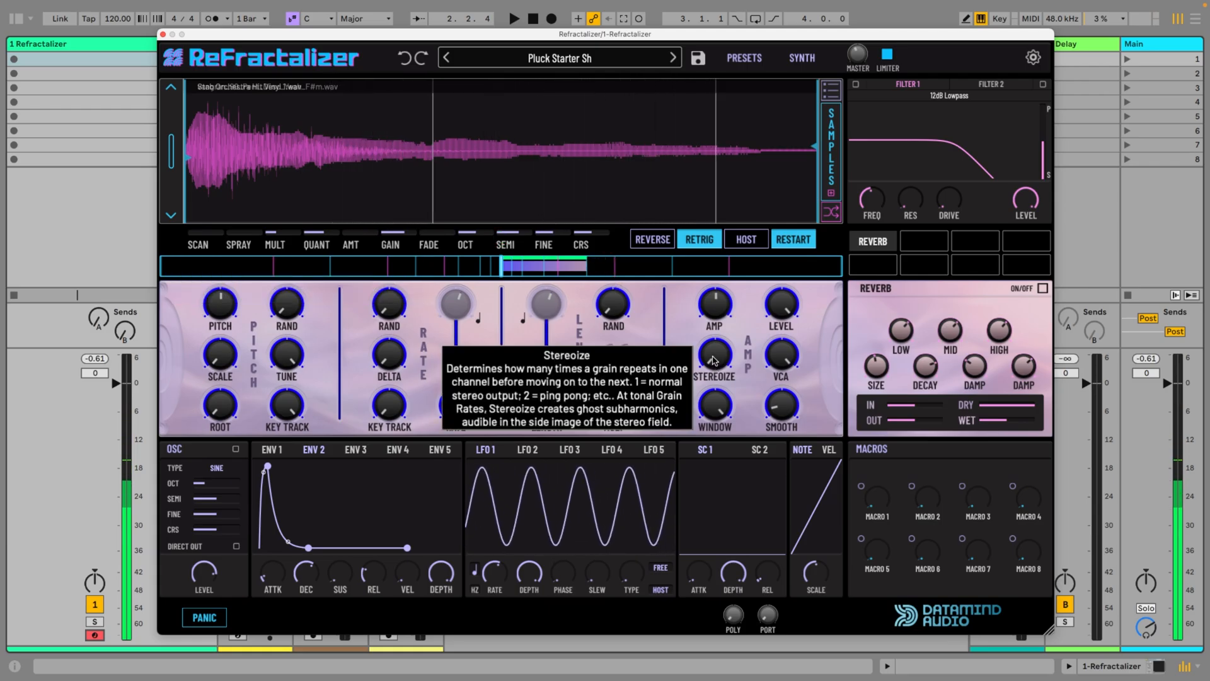
# Increase the Stereoize amount in the Amp section
pyautogui.moveTo(714, 360); pyautogui.dragTo(711, 331)
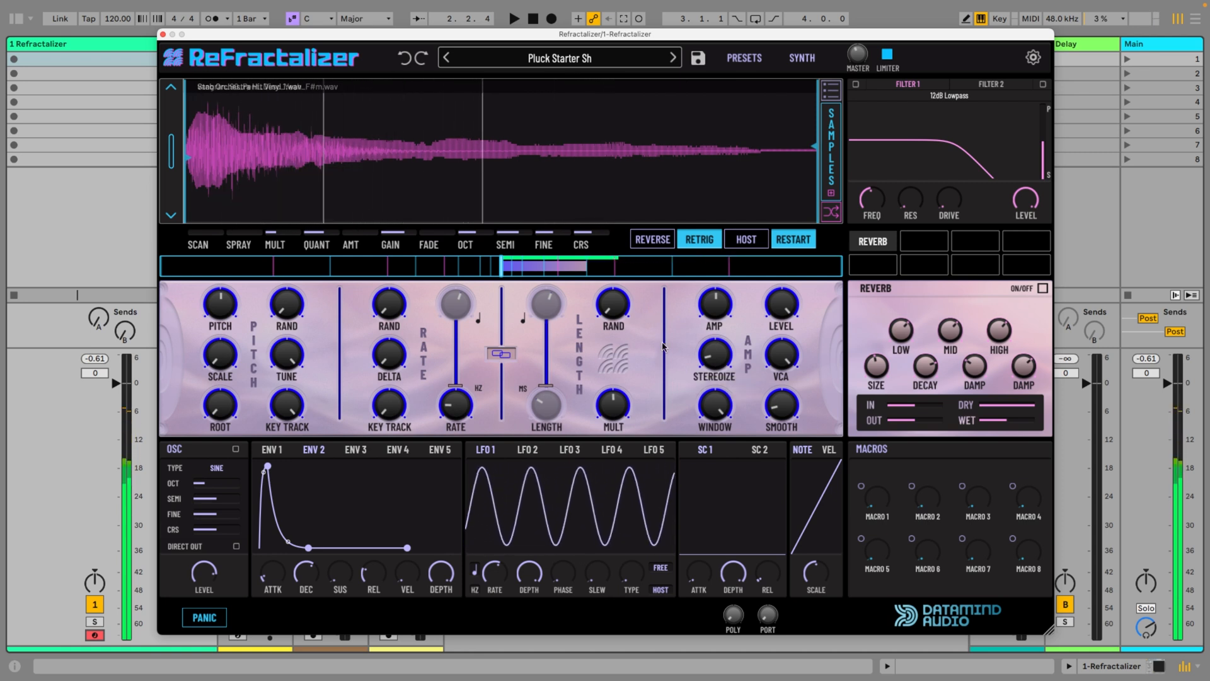
# Turn on the reverb and raise the patch's polyphony
pyautogui.click(1041, 289)
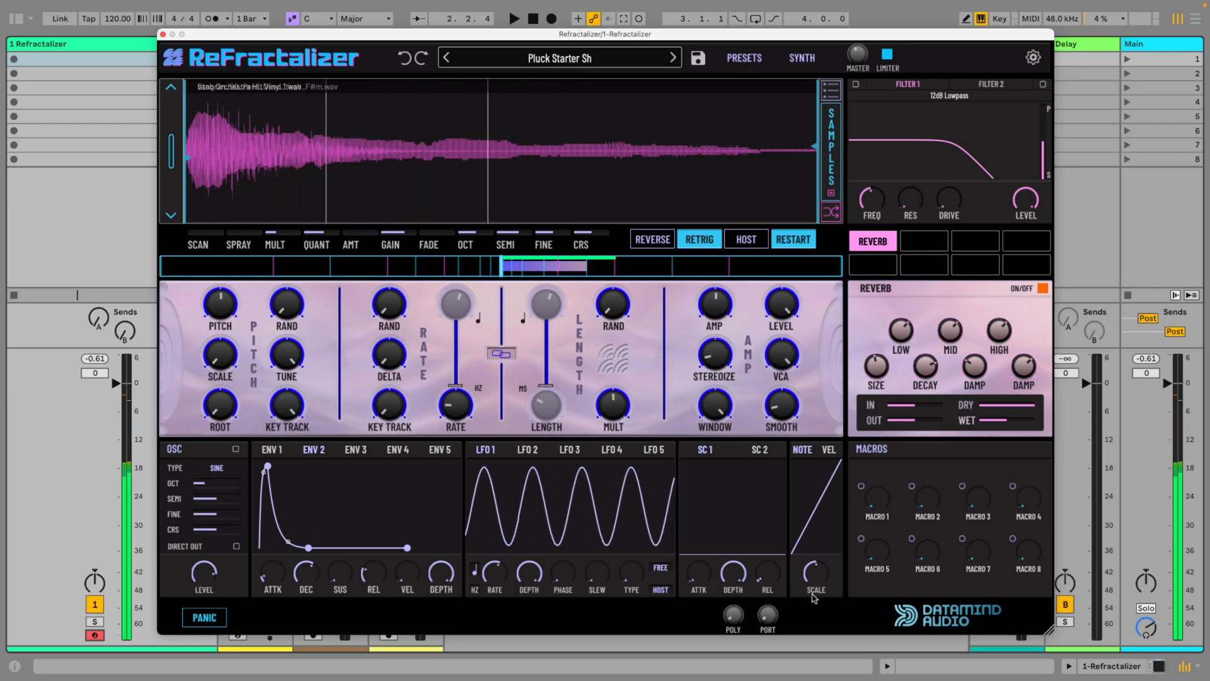
pyautogui.moveTo(733, 615); pyautogui.dragTo(731, 596)
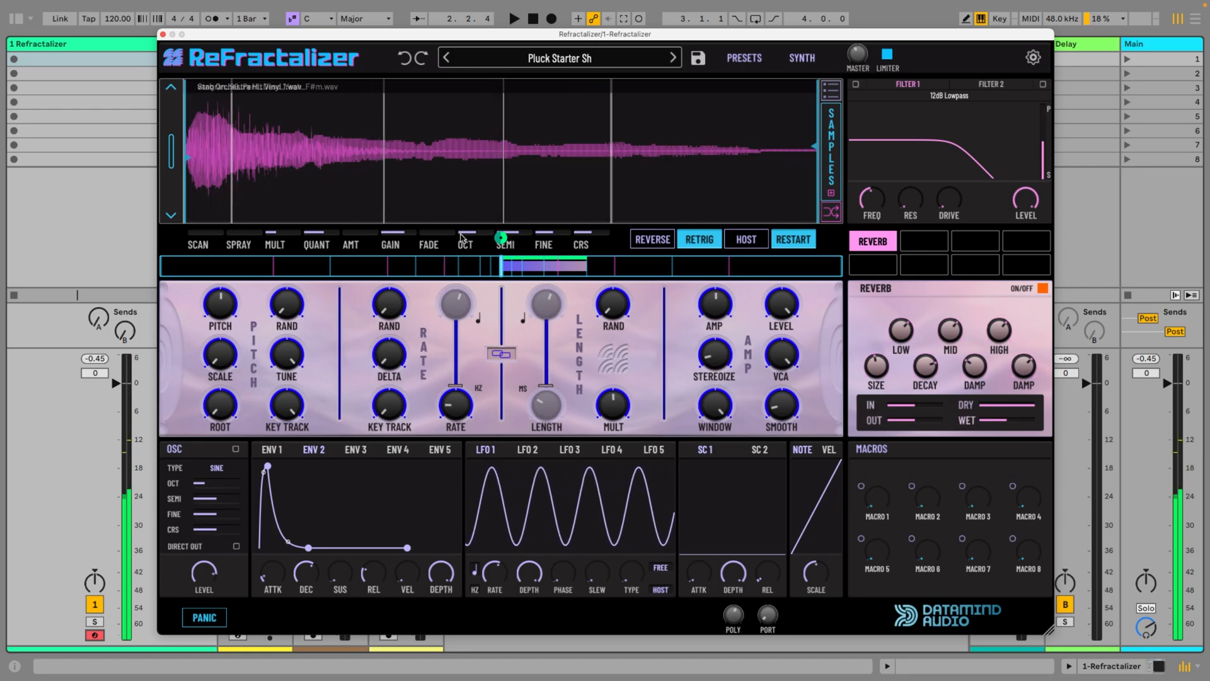
# Raise Spray to about halfway and lower the base playback speed to just above zero
pyautogui.moveTo(250, 237); pyautogui.dragTo(251, 151)
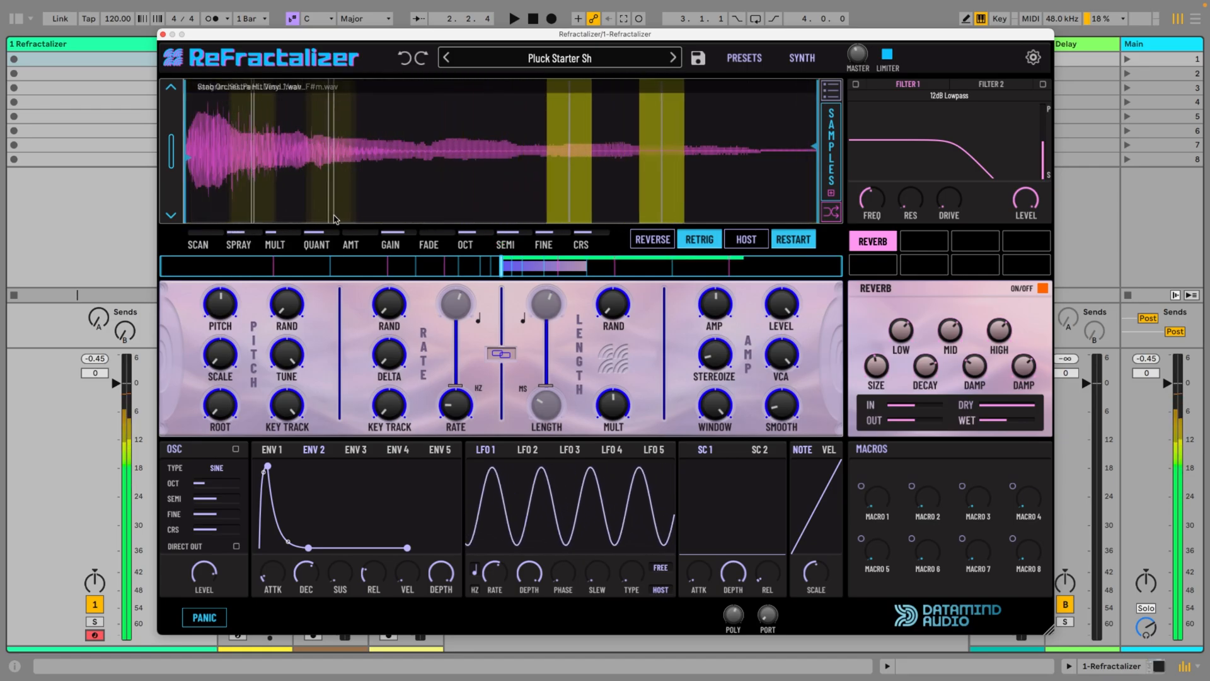
pyautogui.moveTo(238, 234)
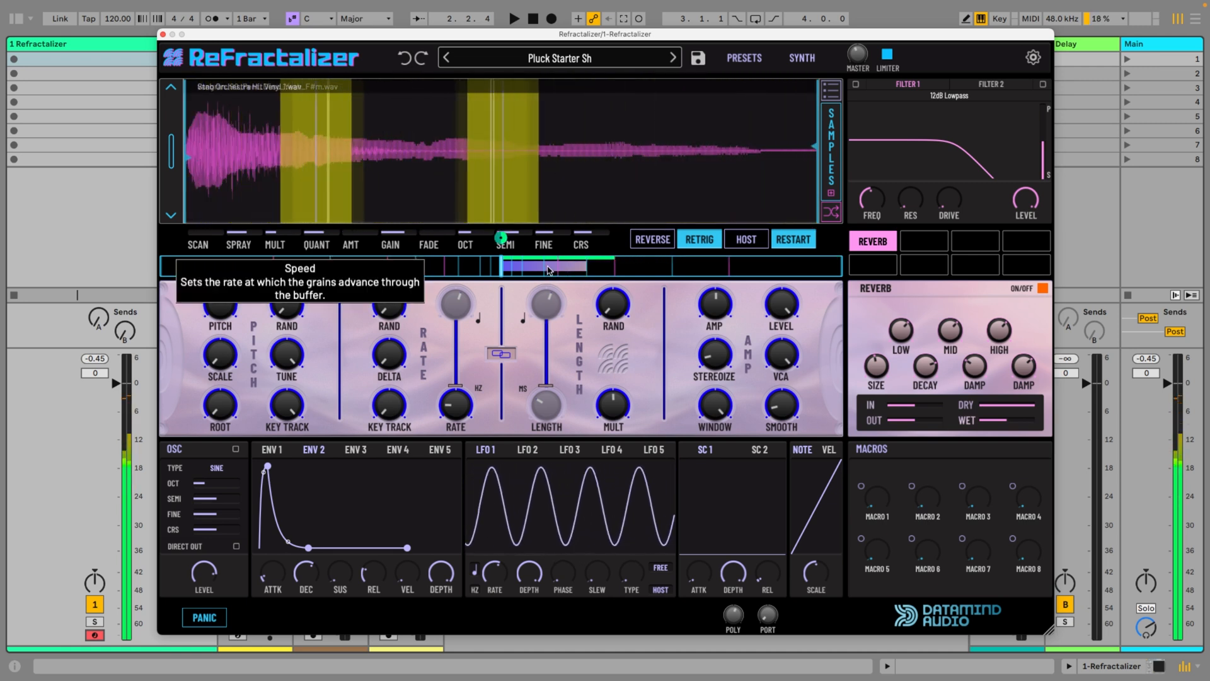
pyautogui.moveTo(560, 269); pyautogui.dragTo(523, 269)
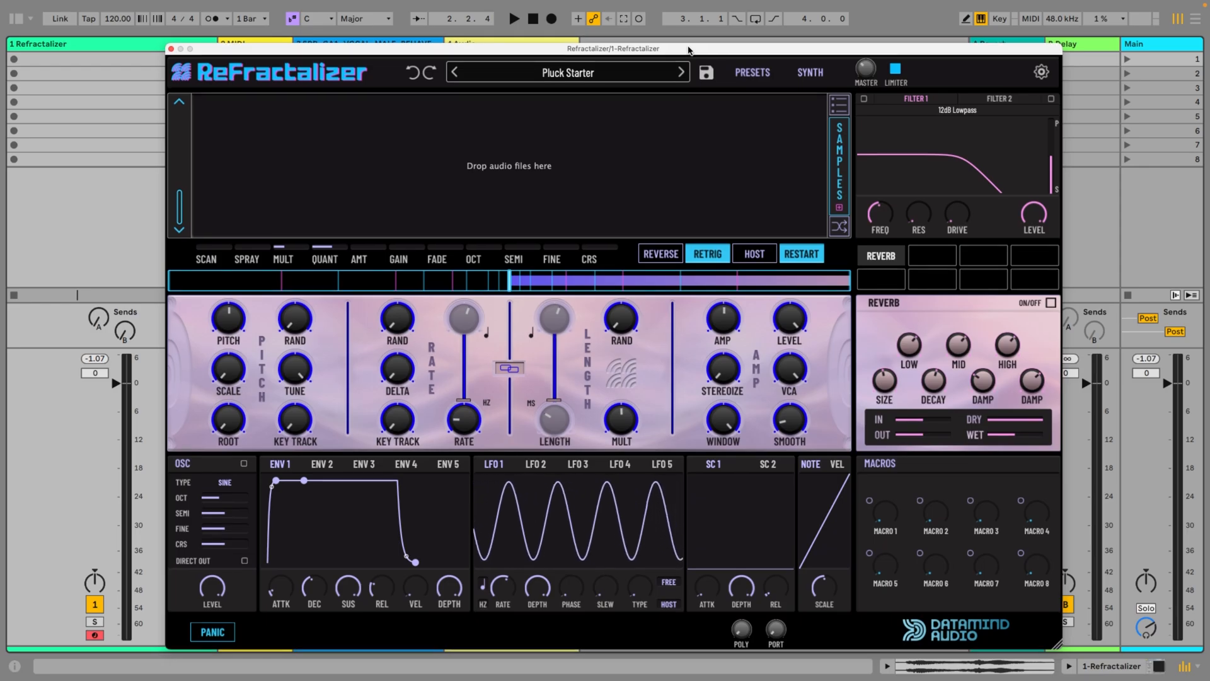
# Load SRR_GA1_VOCAL_MALE_BEHAVE.wav into the Pluck Starter patch and move the sample's start marker to just before the vocal begins
pyautogui.moveTo(689, 51); pyautogui.dragTo(681, 82)
pyautogui.moveTo(381, 58); pyautogui.dragTo(467, 183)
pyautogui.moveTo(209, 164); pyautogui.dragTo(243, 164)
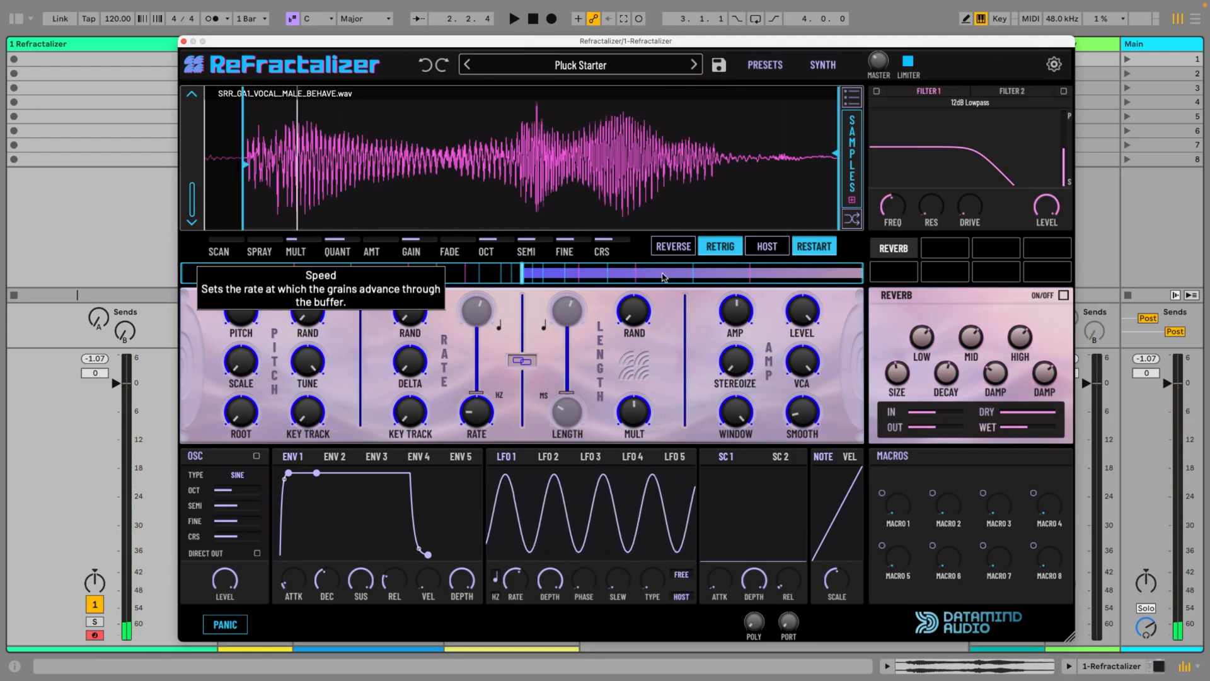
# Slow the playback speed to about a tenth of the forward range and lower Scan to a position near the sample's start
pyautogui.moveTo(849, 281); pyautogui.dragTo(554, 281)
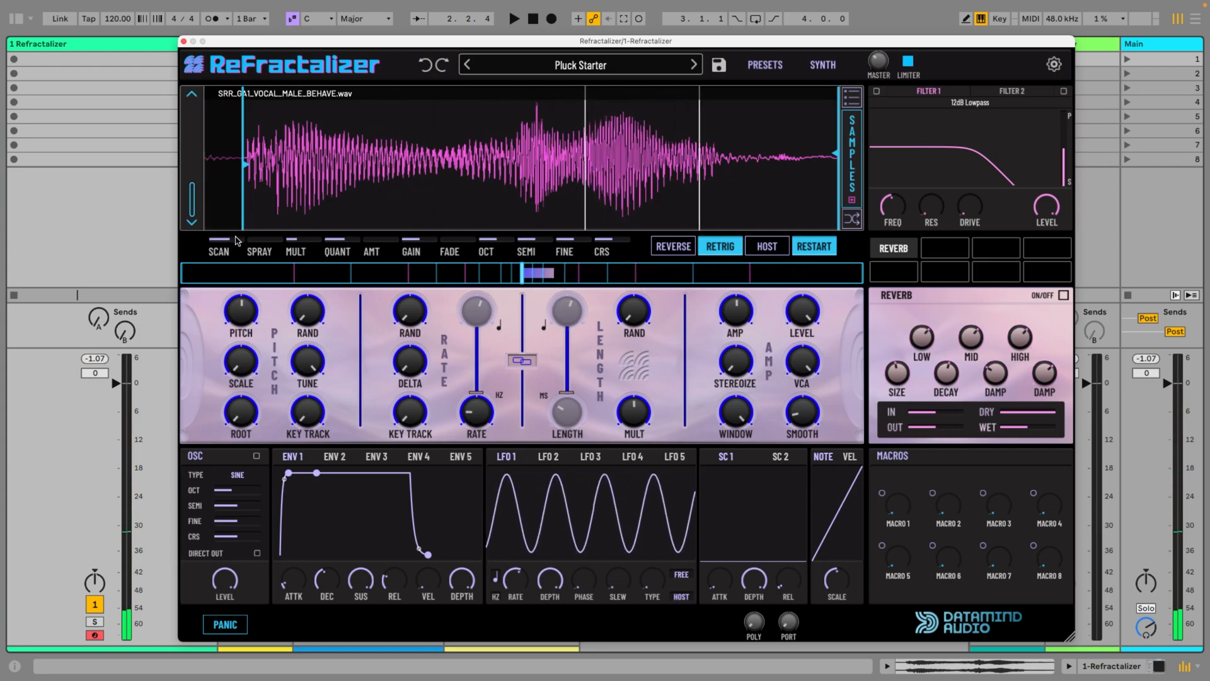
pyautogui.moveTo(229, 241)
pyautogui.mouseDown()
pyautogui.moveTo(230, 224)
pyautogui.moveTo(238, 277)
pyautogui.mouseUp()
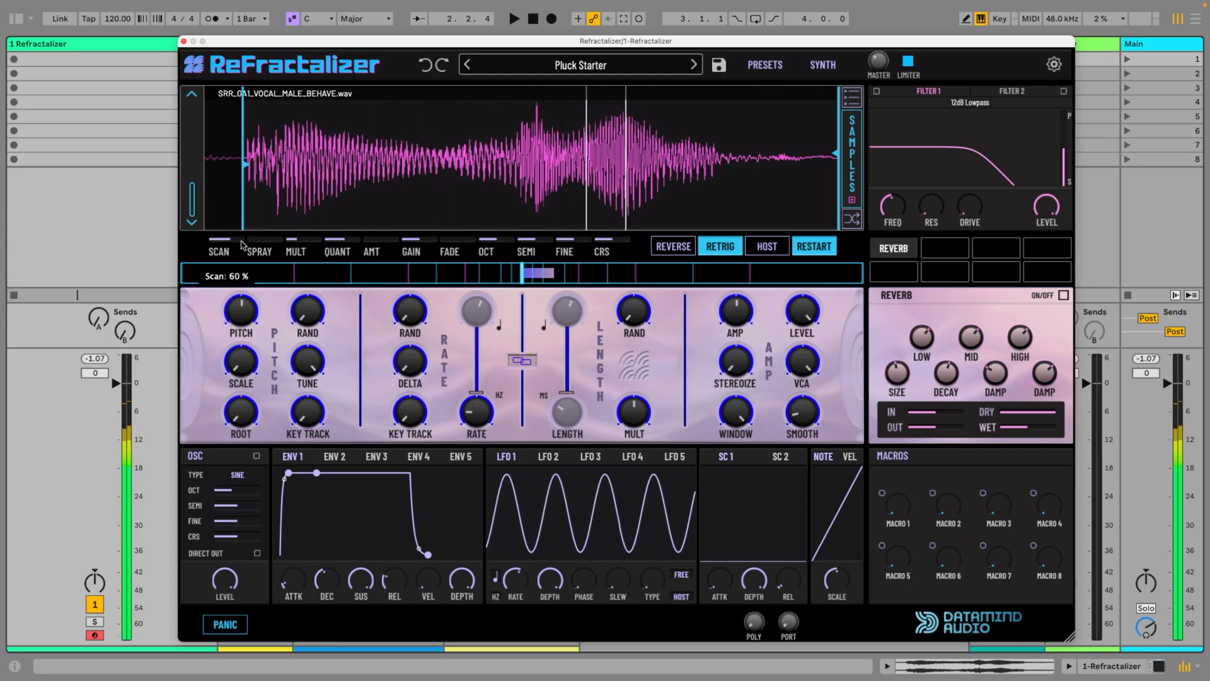
pyautogui.moveTo(557, 278)
pyautogui.mouseDown()
pyautogui.moveTo(540, 275)
pyautogui.moveTo(552, 275)
pyautogui.mouseUp()
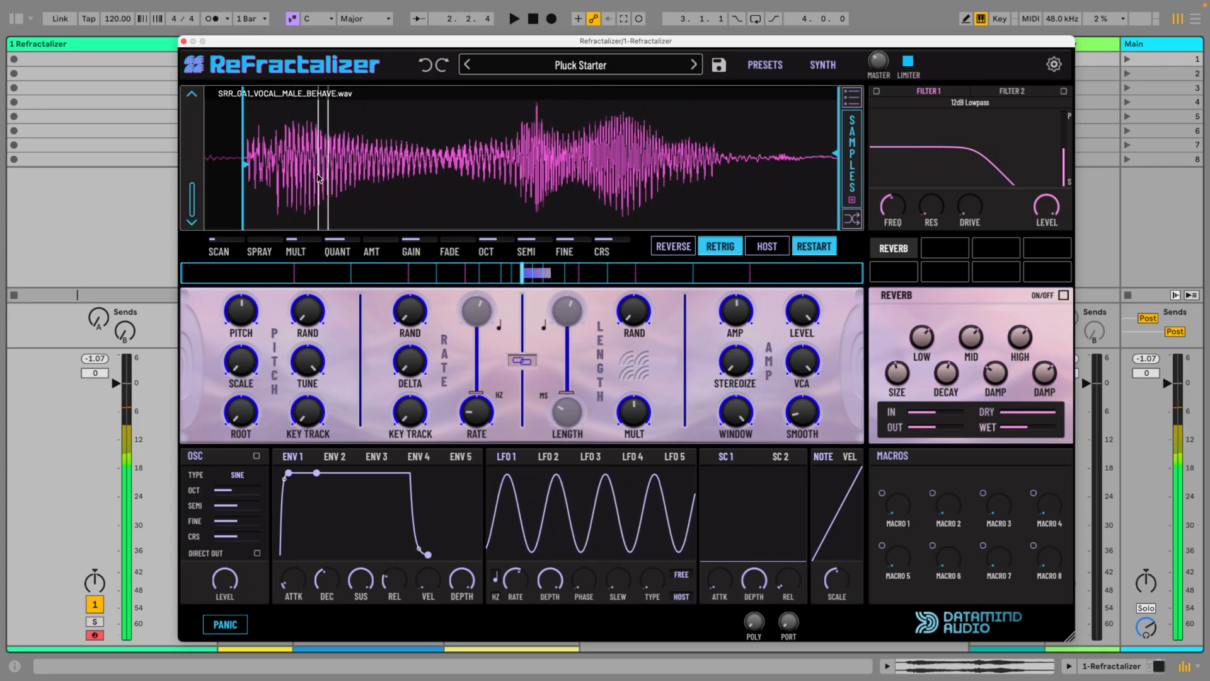
# Compare near-full reverse, full forward and half forward playback speeds, ending with the speed at 0
pyautogui.moveTo(526, 275); pyautogui.dragTo(198, 275)
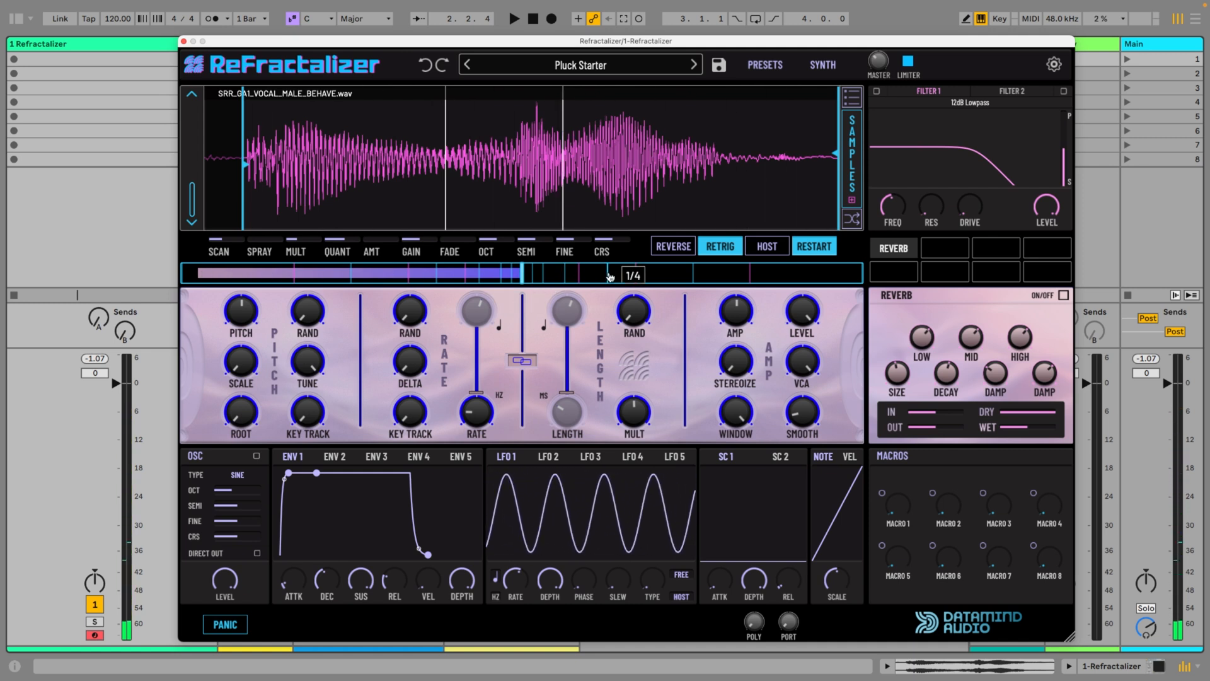
pyautogui.click(864, 278)
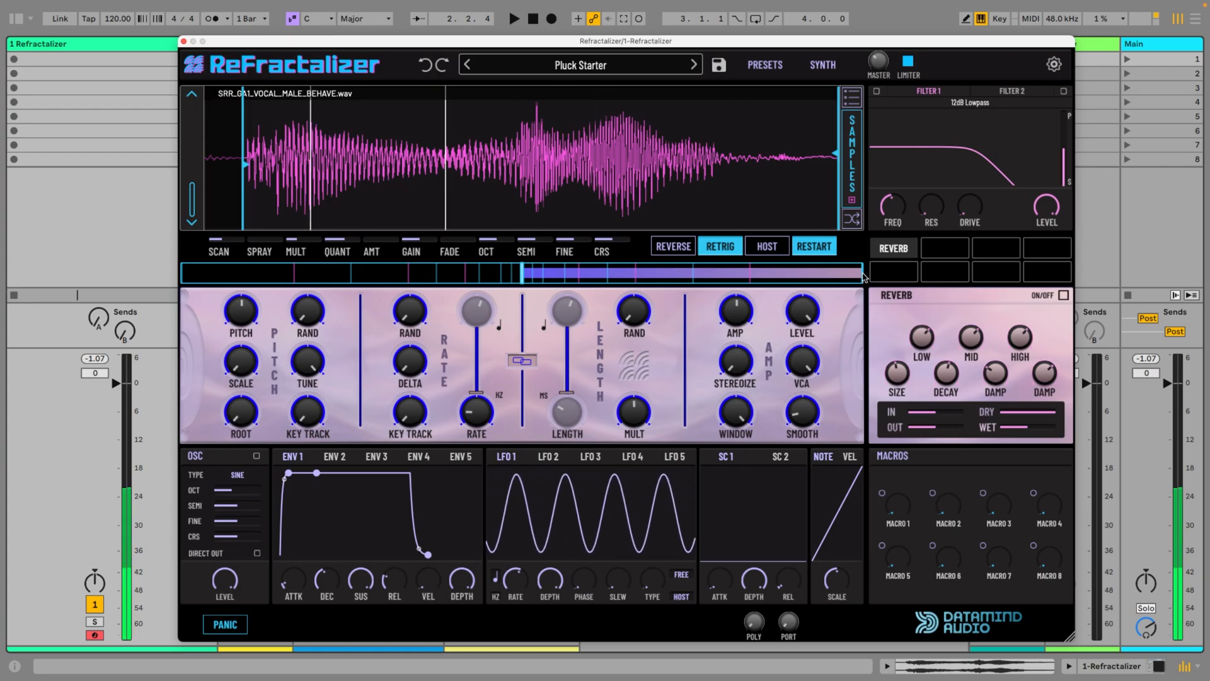
pyautogui.click(693, 274)
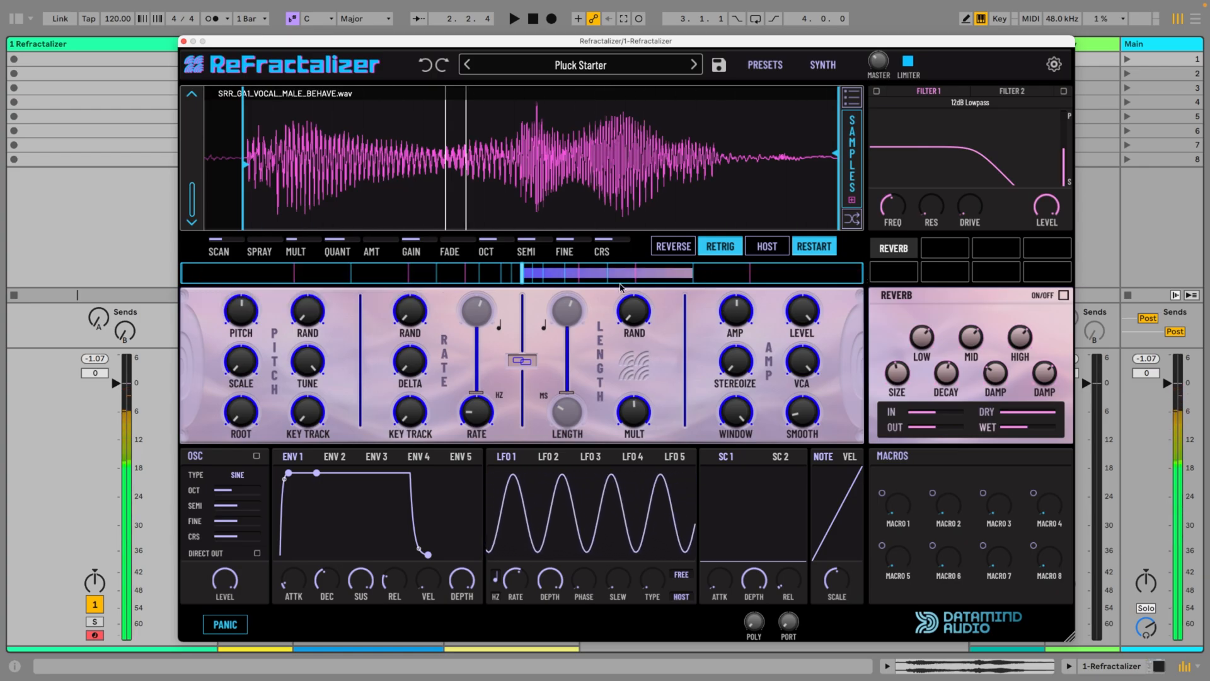
pyautogui.click(522, 278)
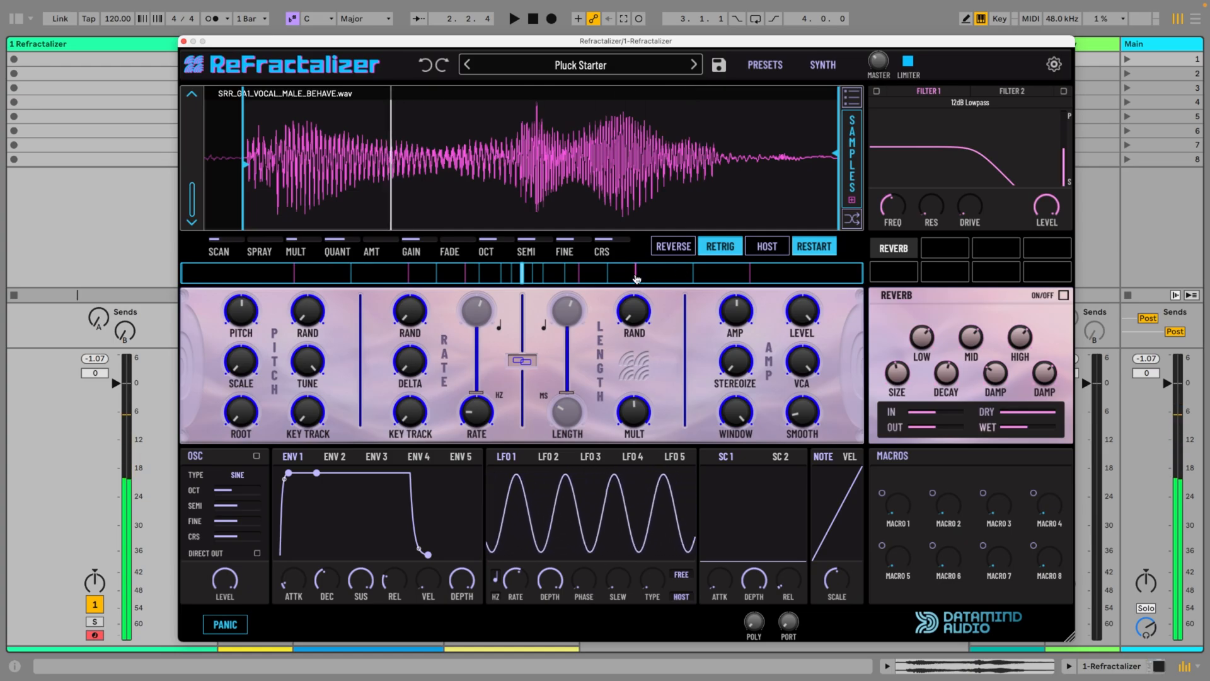
pyautogui.click(695, 279)
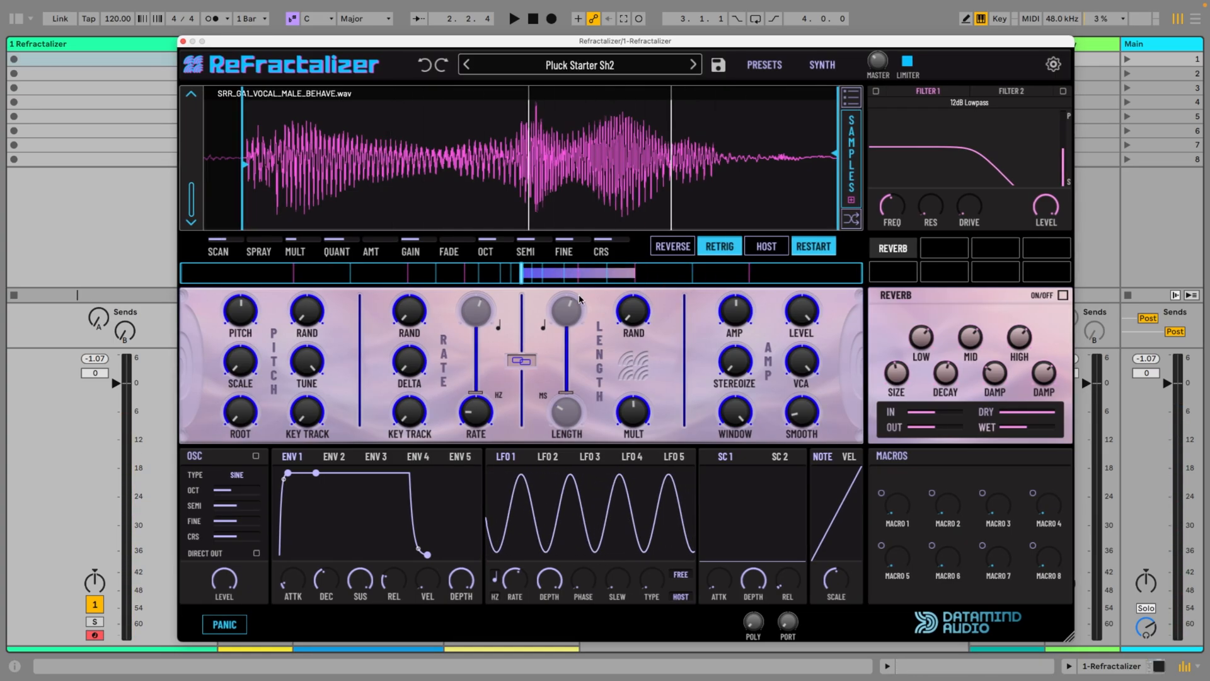
pyautogui.click(523, 276)
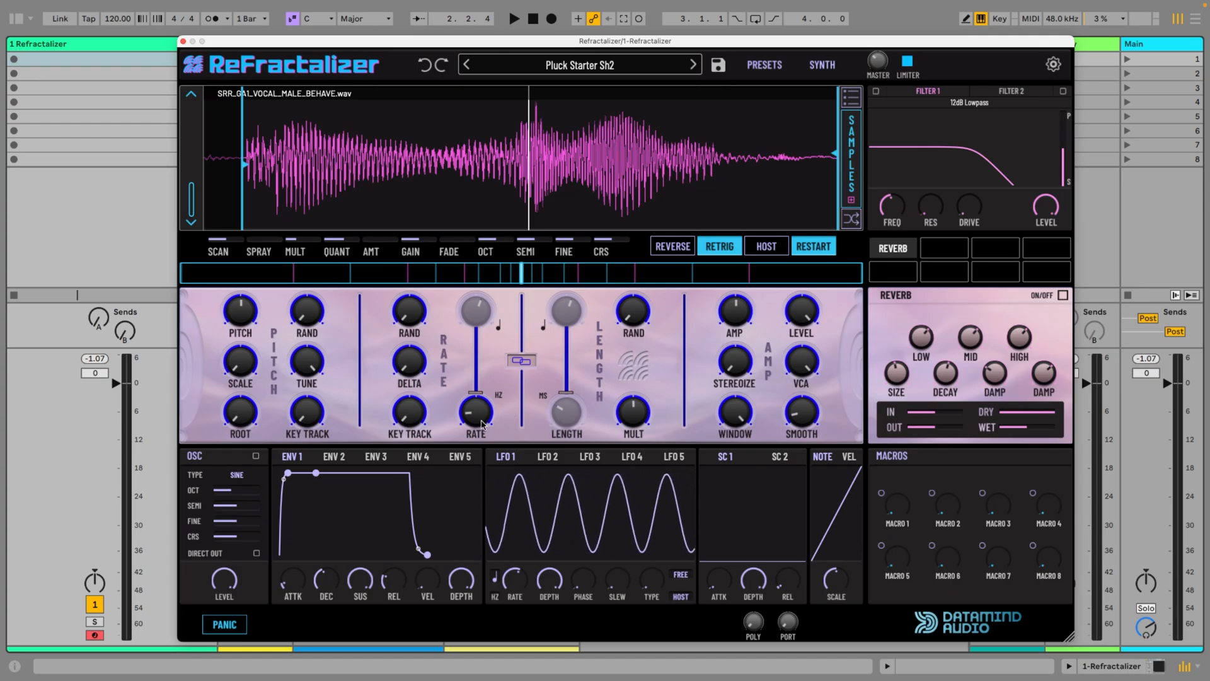
# Adjust the grain Rate, shape the Env 2 that modulates it into a short decay without sustain, and lower the envelope's depth to zero
pyautogui.moveTo(476, 416); pyautogui.dragTo(475, 414)
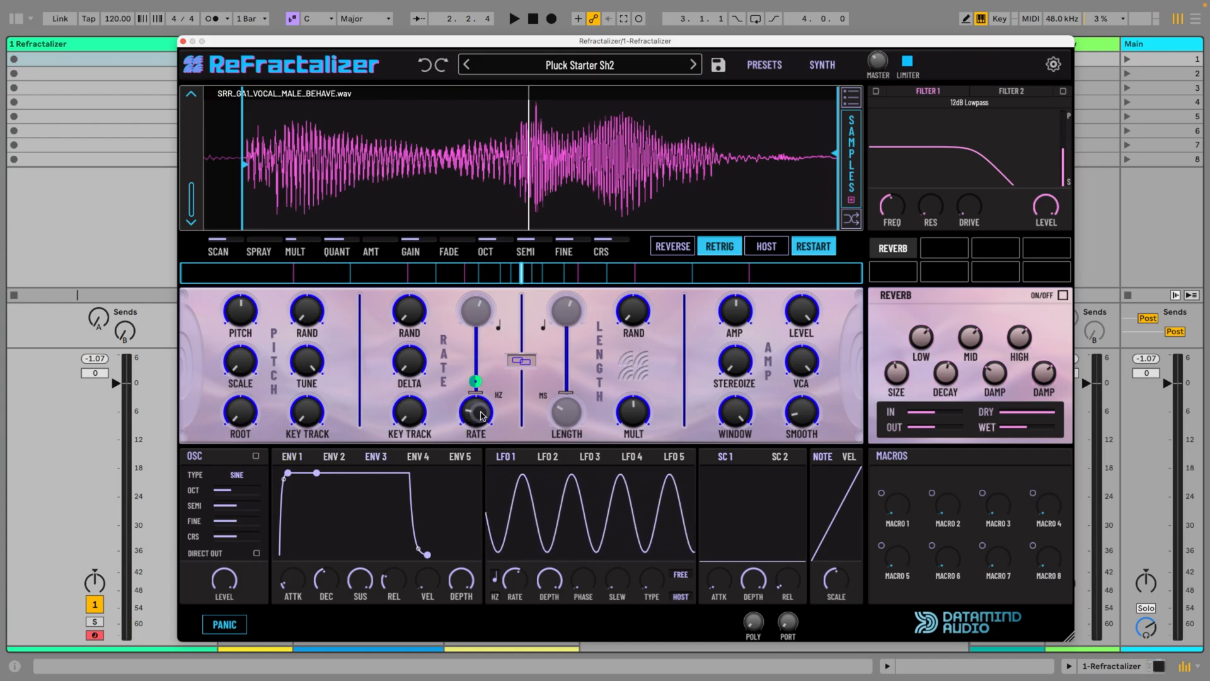
pyautogui.moveTo(333, 474); pyautogui.dragTo(336, 572)
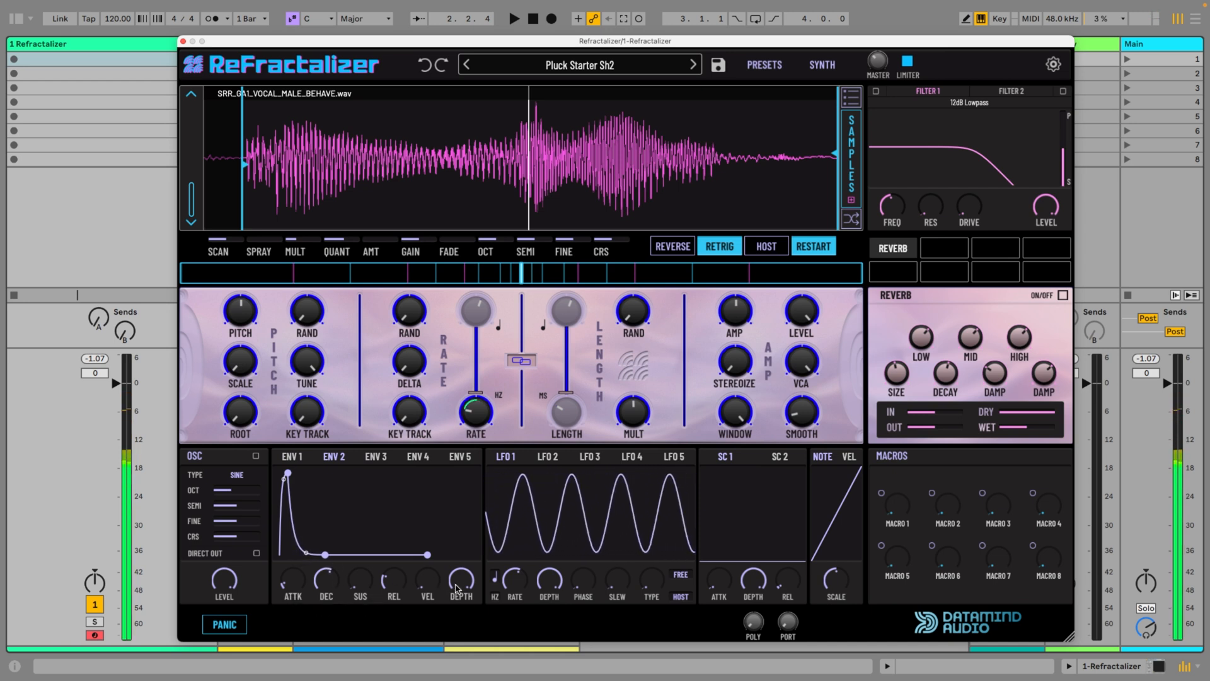
pyautogui.moveTo(458, 588)
pyautogui.mouseDown()
pyautogui.moveTo(467, 634)
pyautogui.moveTo(466, 598)
pyautogui.mouseUp()
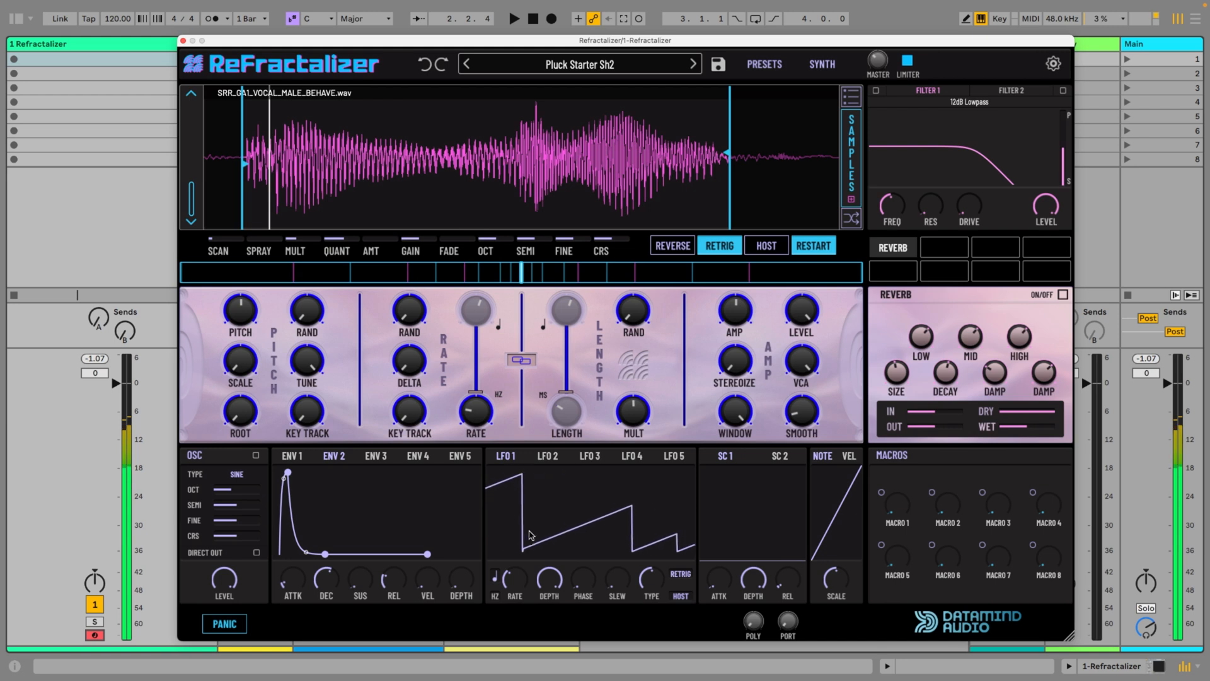
# Assign LFO 1's sawtooth to modulate the grain Rate, set its modulation amount, and reduce LFO 1's depth
pyautogui.moveTo(504, 455); pyautogui.dragTo(486, 406)
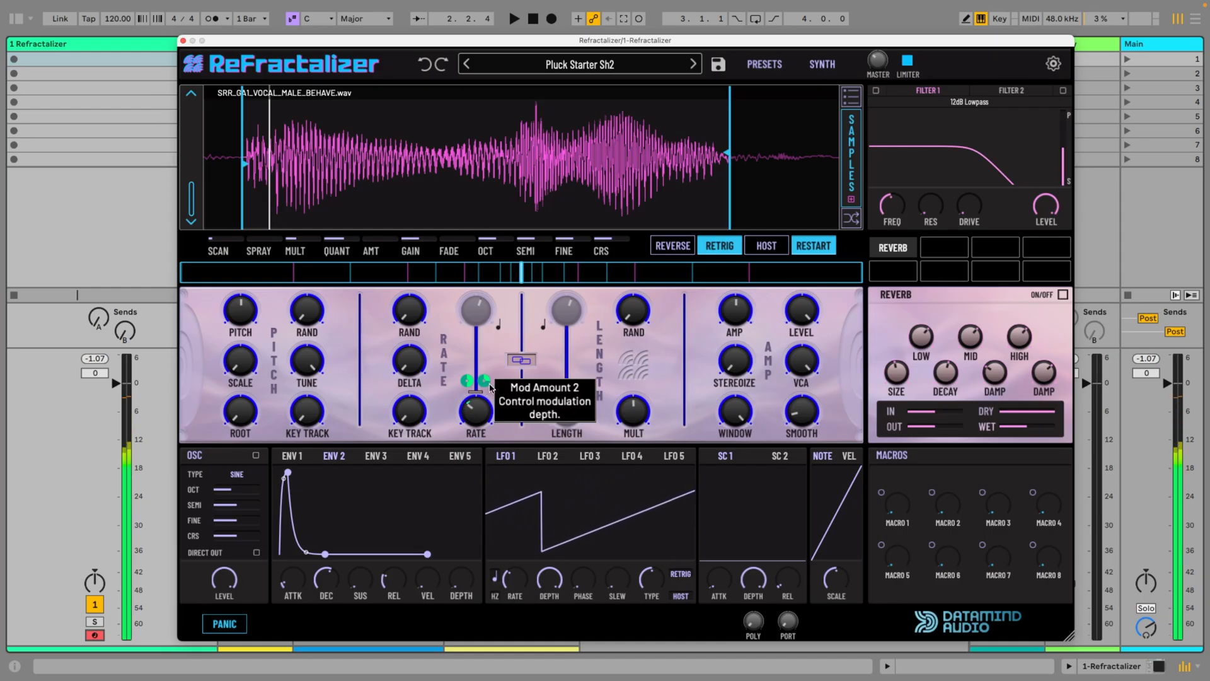
pyautogui.moveTo(488, 383); pyautogui.dragTo(467, 413)
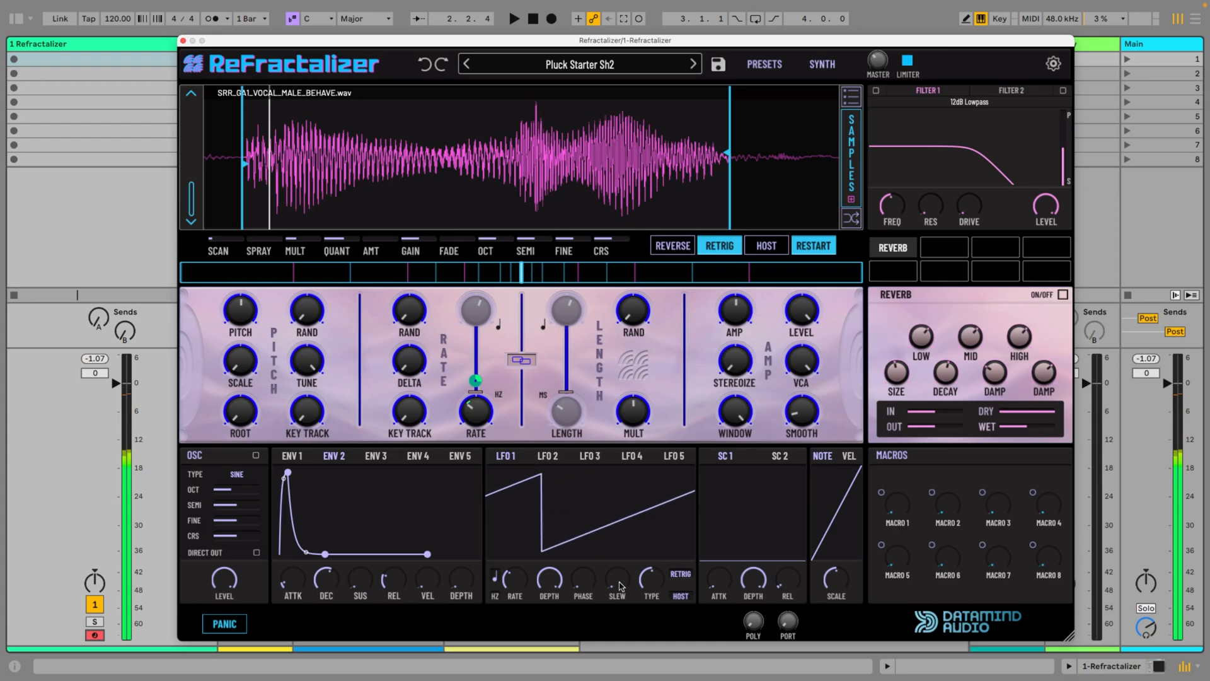
pyautogui.click(550, 581)
pyautogui.moveTo(550, 581); pyautogui.dragTo(550, 599)
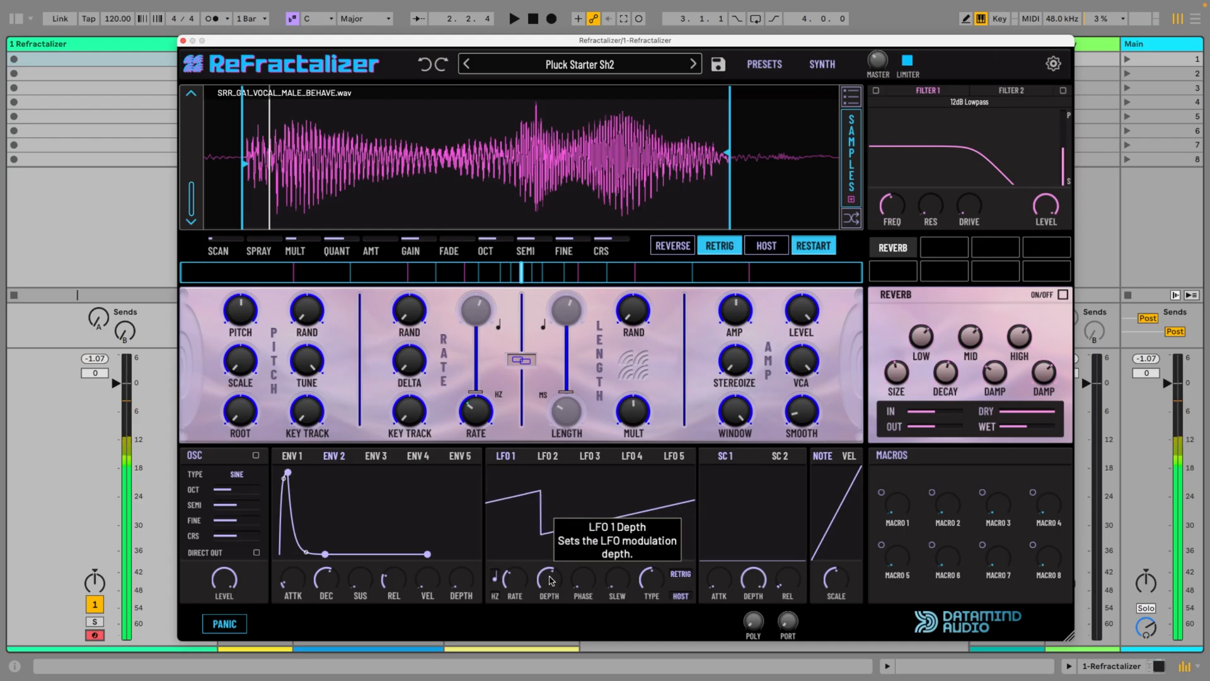
pyautogui.scroll(-5, 550, 580)
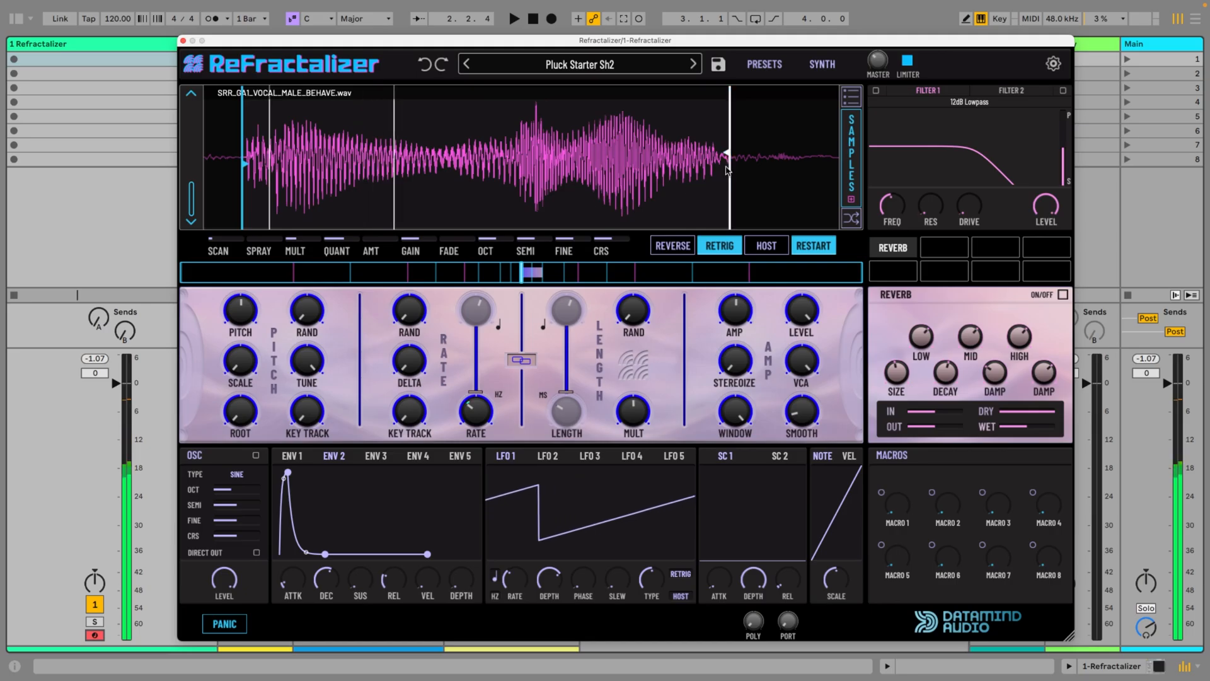
# Adjust the vocal sample's end marker and audition half and full forward speeds, returning to a slow forward speed
pyautogui.moveTo(729, 154); pyautogui.dragTo(737, 156)
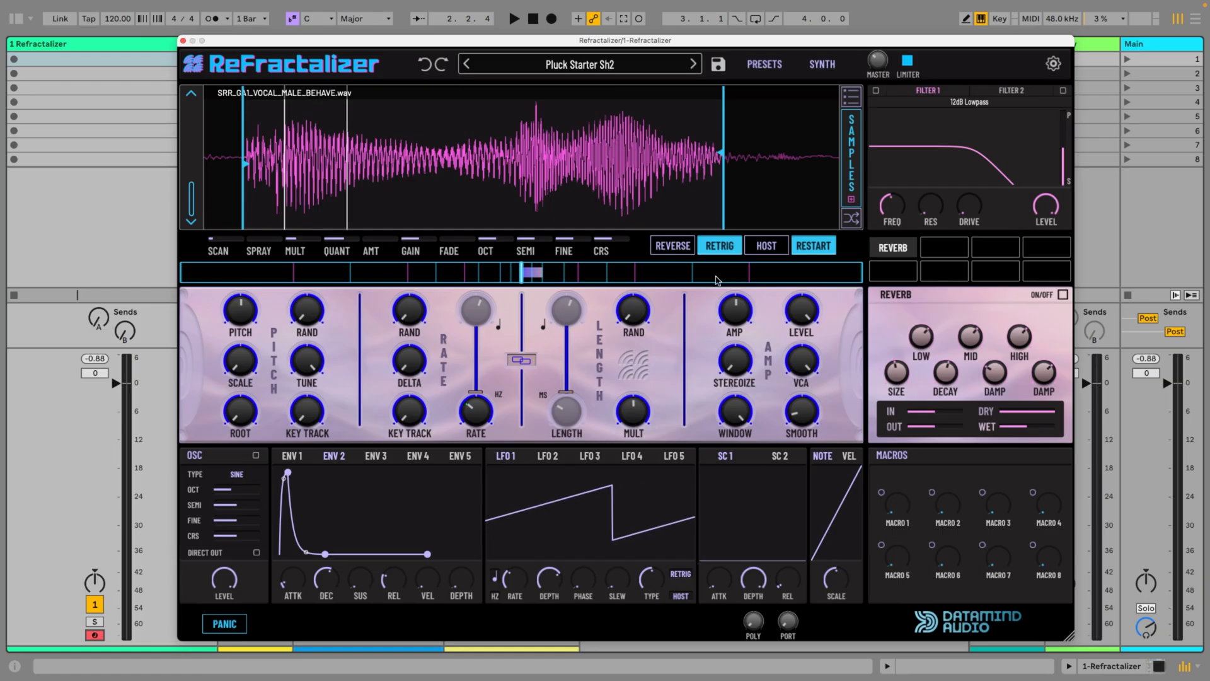
pyautogui.click(694, 276)
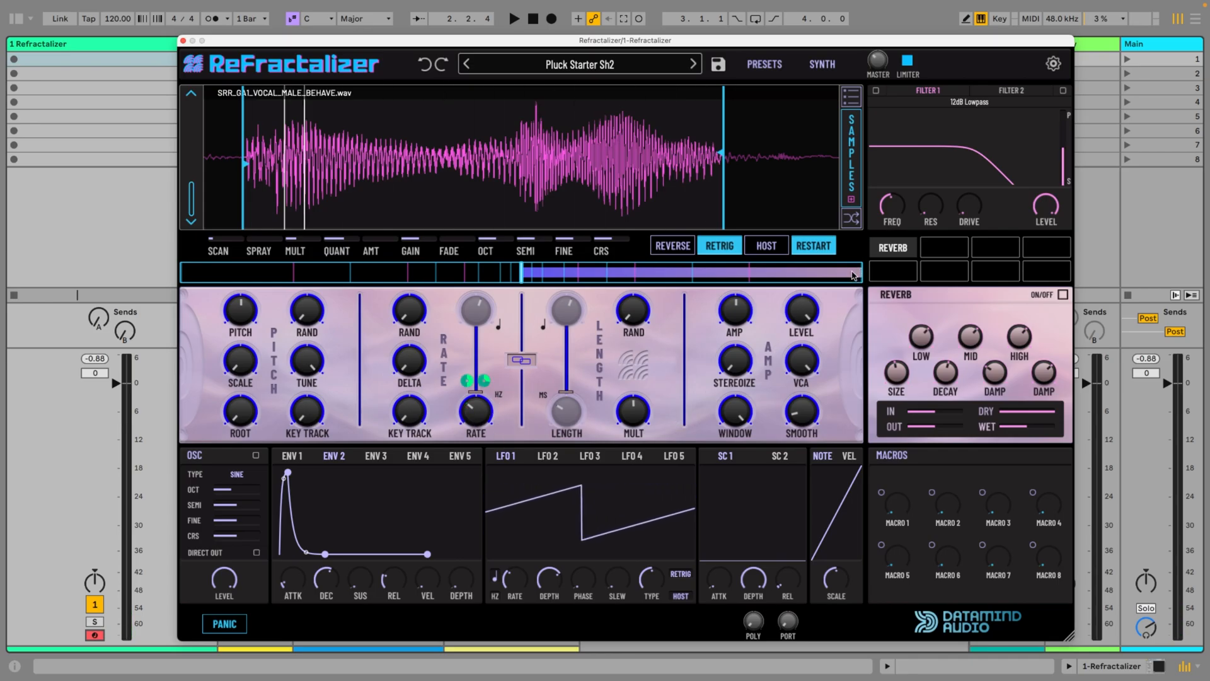
pyautogui.moveTo(849, 273); pyautogui.dragTo(544, 274)
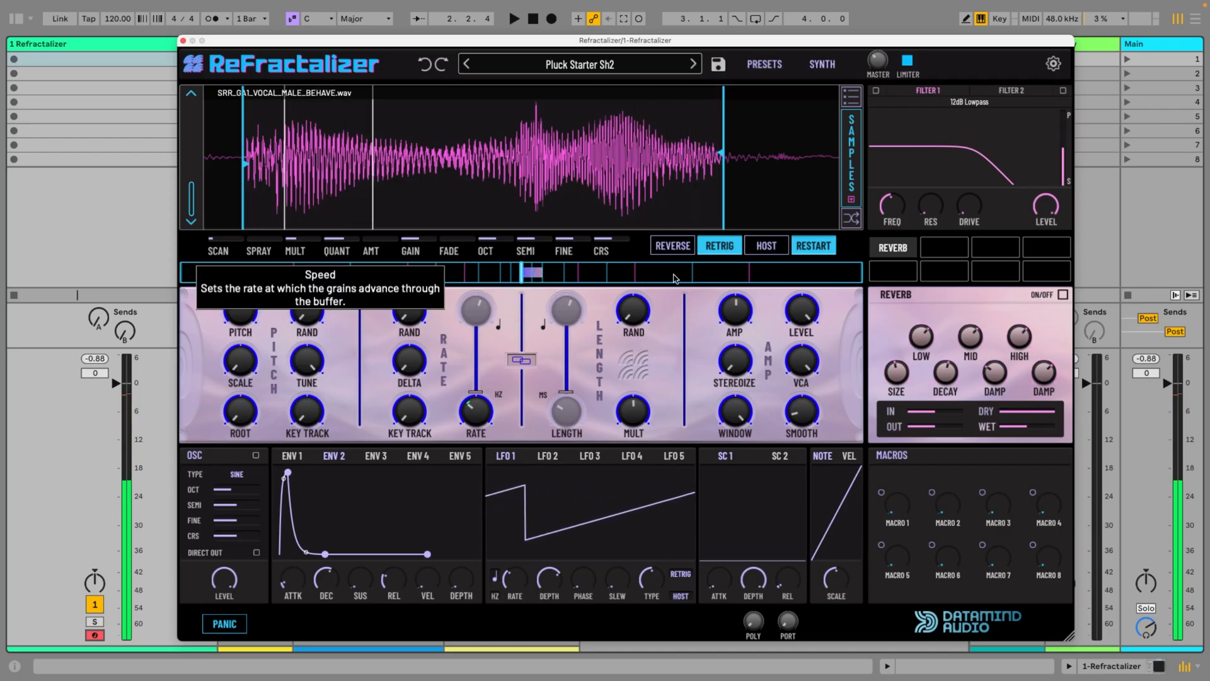
# Compare zero and increased Spray amounts, ending with Spray raised, and lower the grain Rate
pyautogui.moveTo(250, 241); pyautogui.dragTo(250, 242)
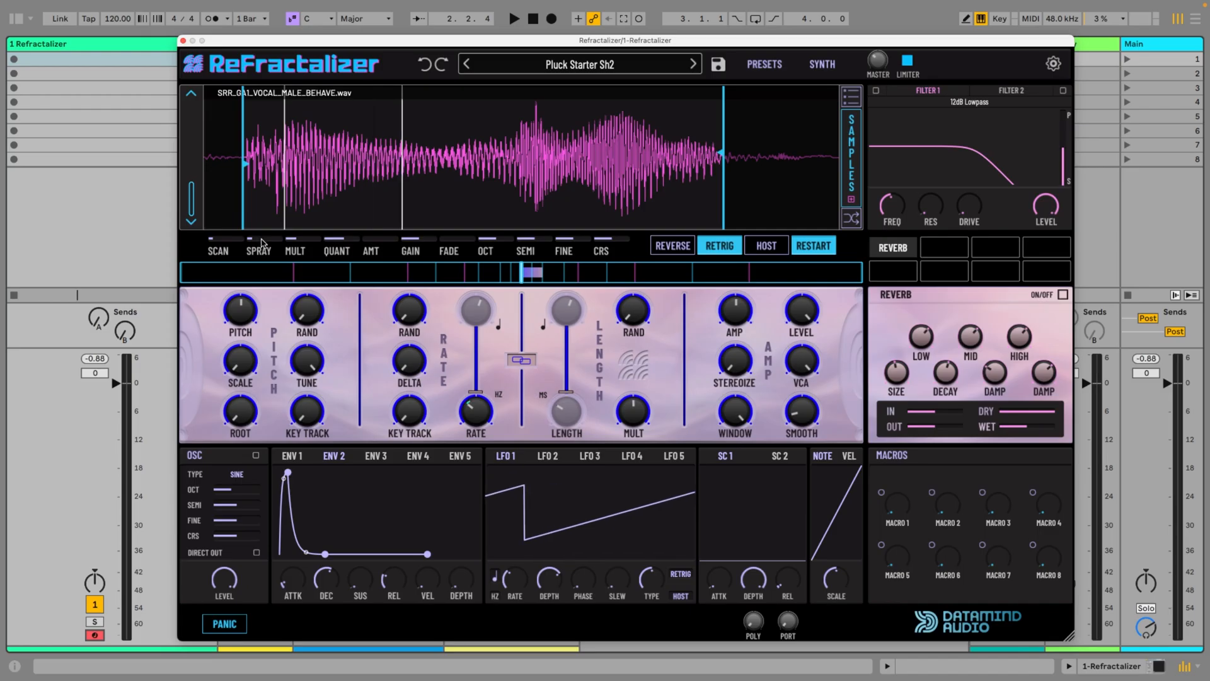
pyautogui.moveTo(261, 244)
pyautogui.mouseDown()
pyautogui.moveTo(253, 158)
pyautogui.moveTo(262, 235)
pyautogui.mouseUp()
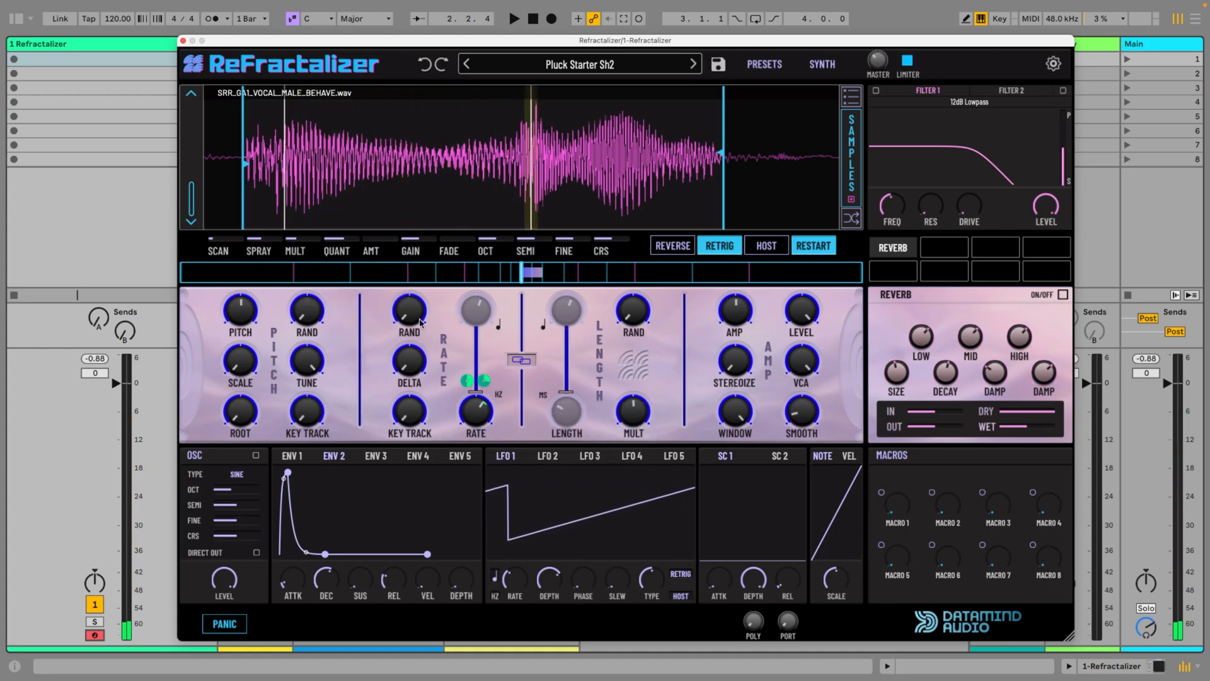
pyautogui.moveTo(258, 243); pyautogui.dragTo(259, 344)
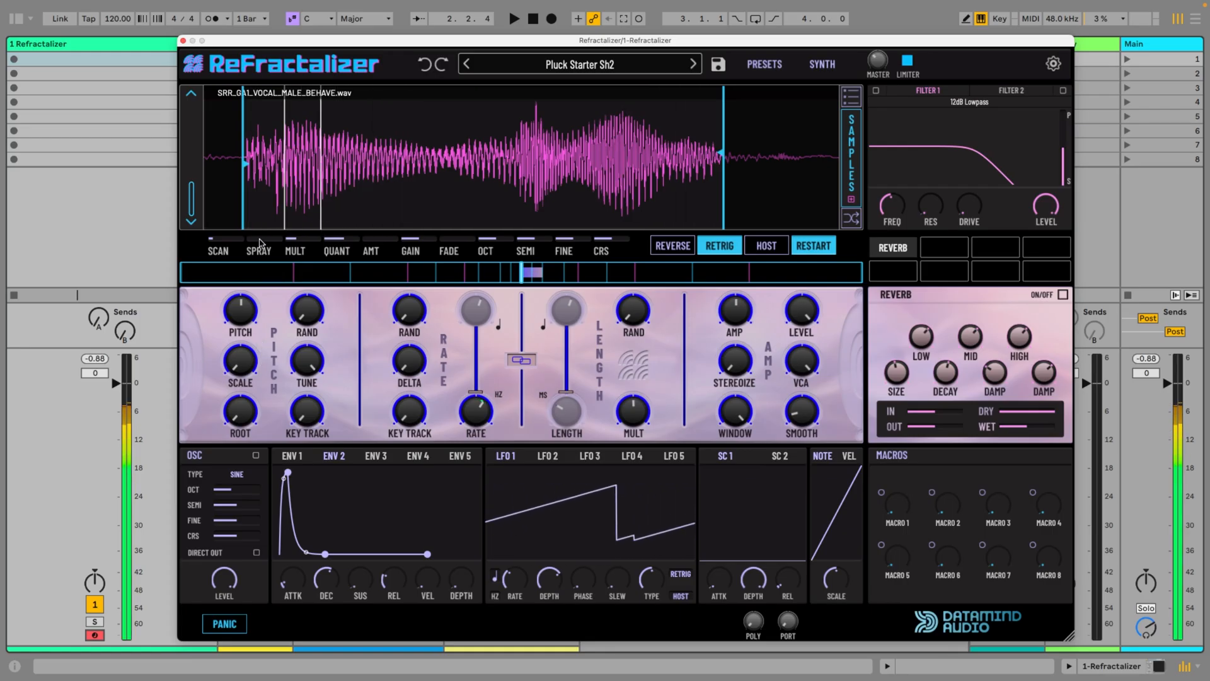
pyautogui.moveTo(252, 239); pyautogui.dragTo(246, 170)
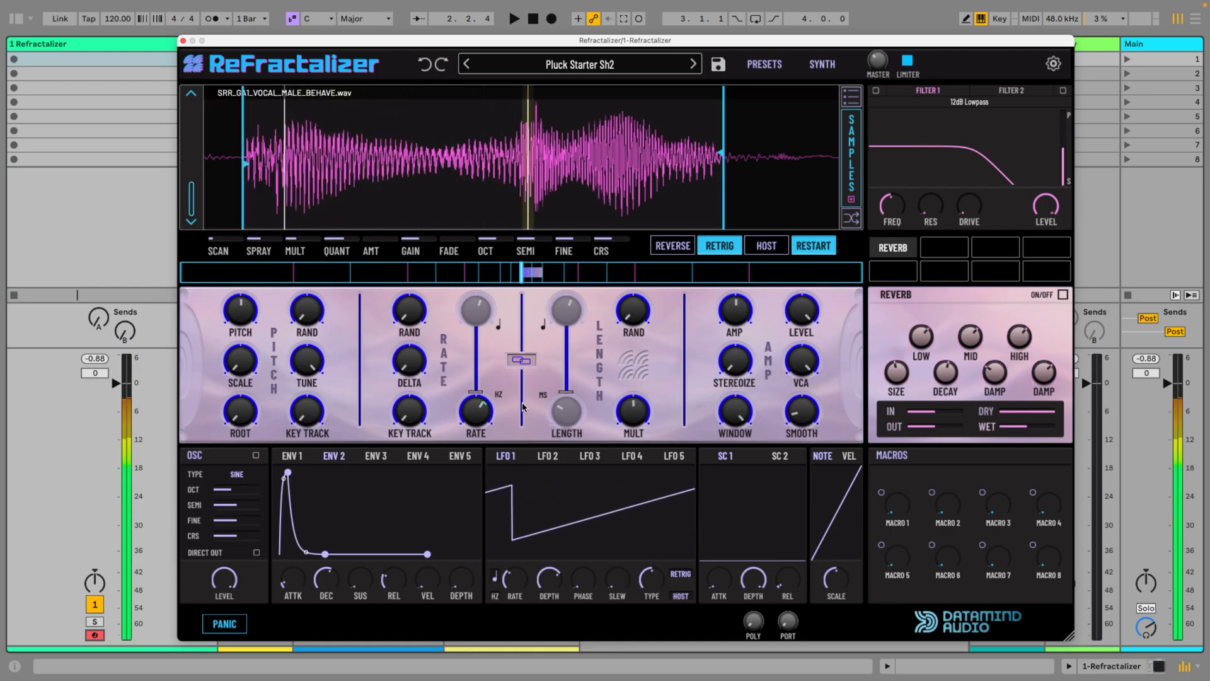
pyautogui.moveTo(477, 412)
pyautogui.moveTo(477, 412); pyautogui.dragTo(472, 446)
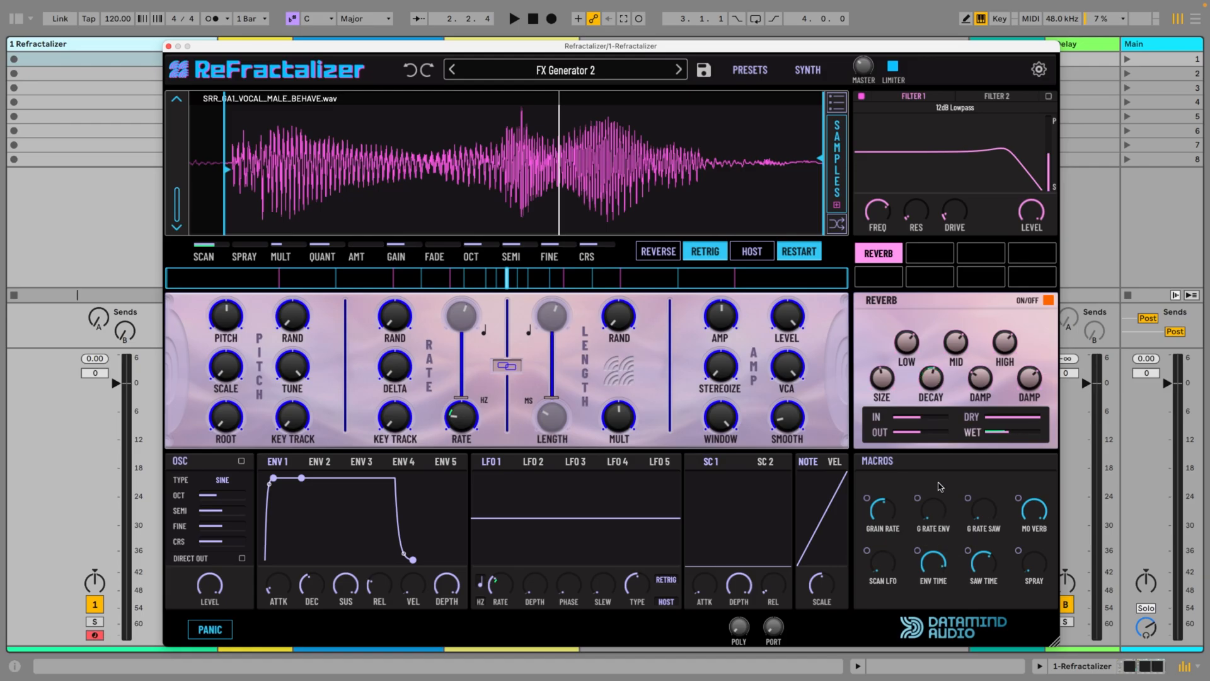
# Try the G RATE ENV macro at its maximum and reset it to zero
pyautogui.moveTo(936, 514); pyautogui.dragTo(937, 430)
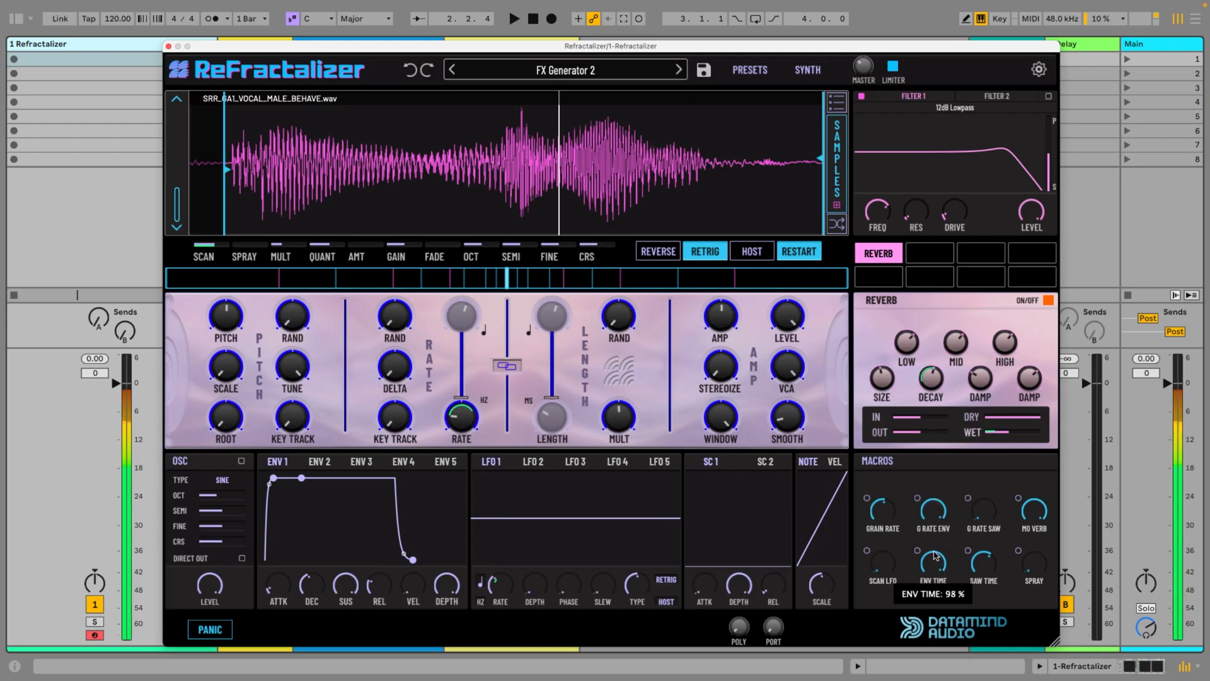
pyautogui.doubleClick(933, 508)
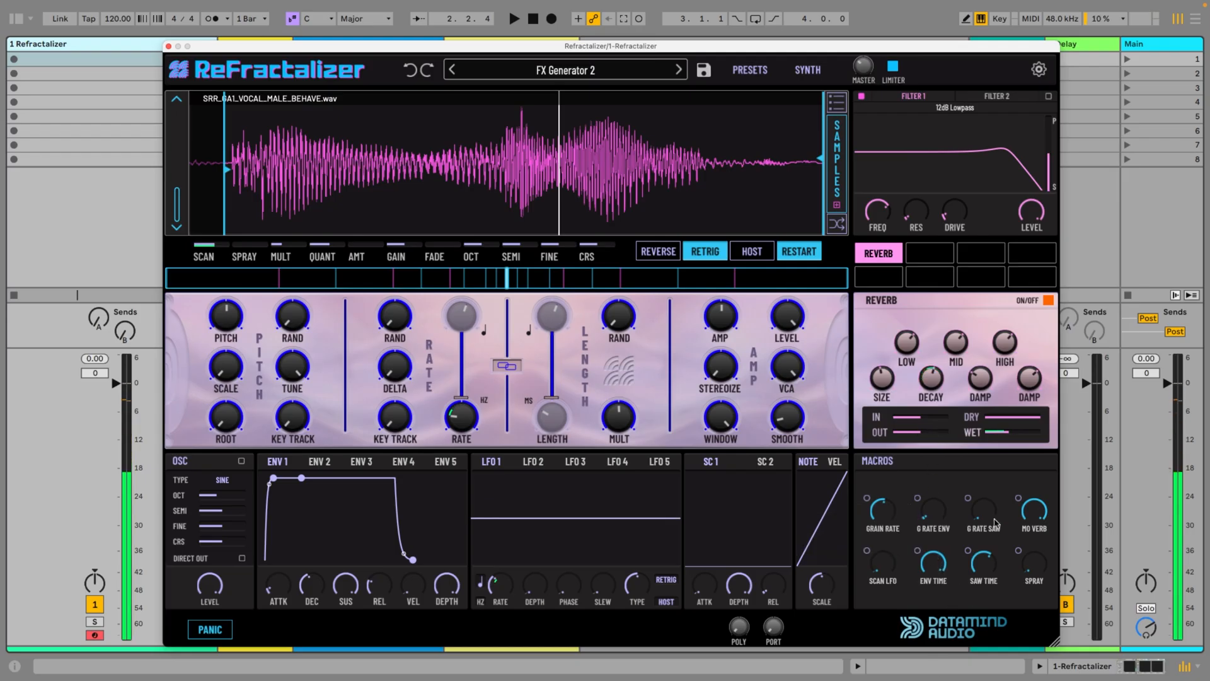
# Raise the G RATE SAW macro above halfway and increase the Stereoize amount in the Amp section
pyautogui.scroll(10, 987, 515)
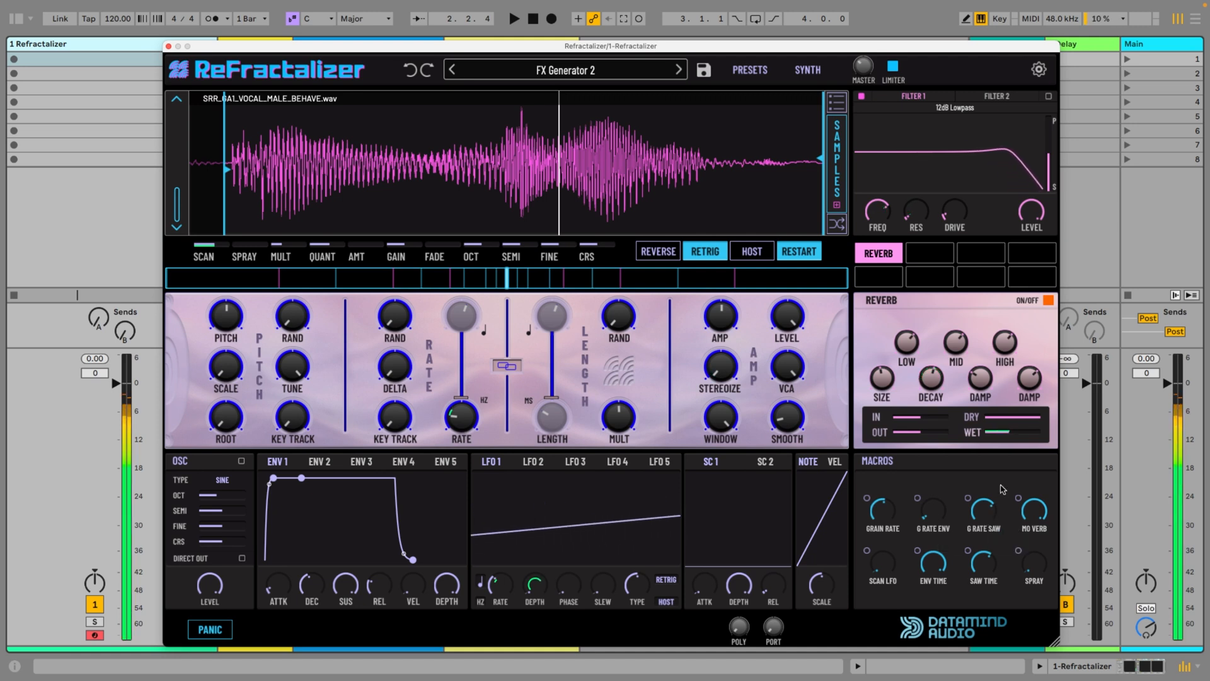
pyautogui.moveTo(720, 371); pyautogui.dragTo(711, 287)
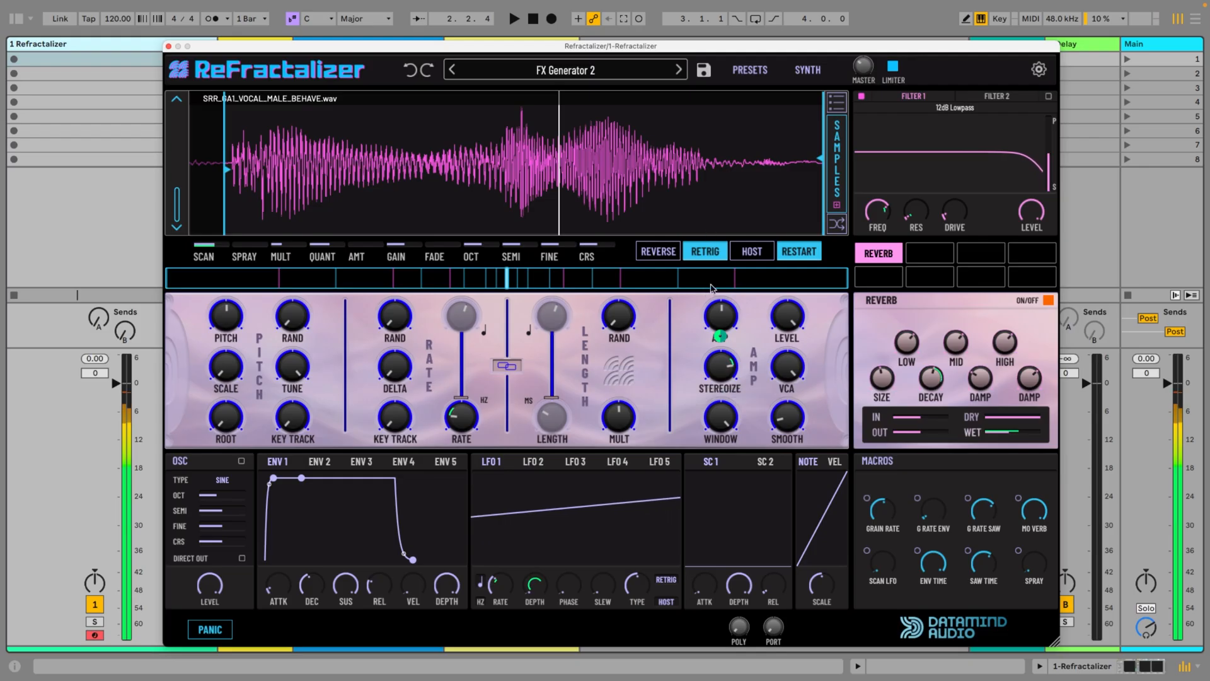
pyautogui.moveTo(722, 370); pyautogui.dragTo(722, 366)
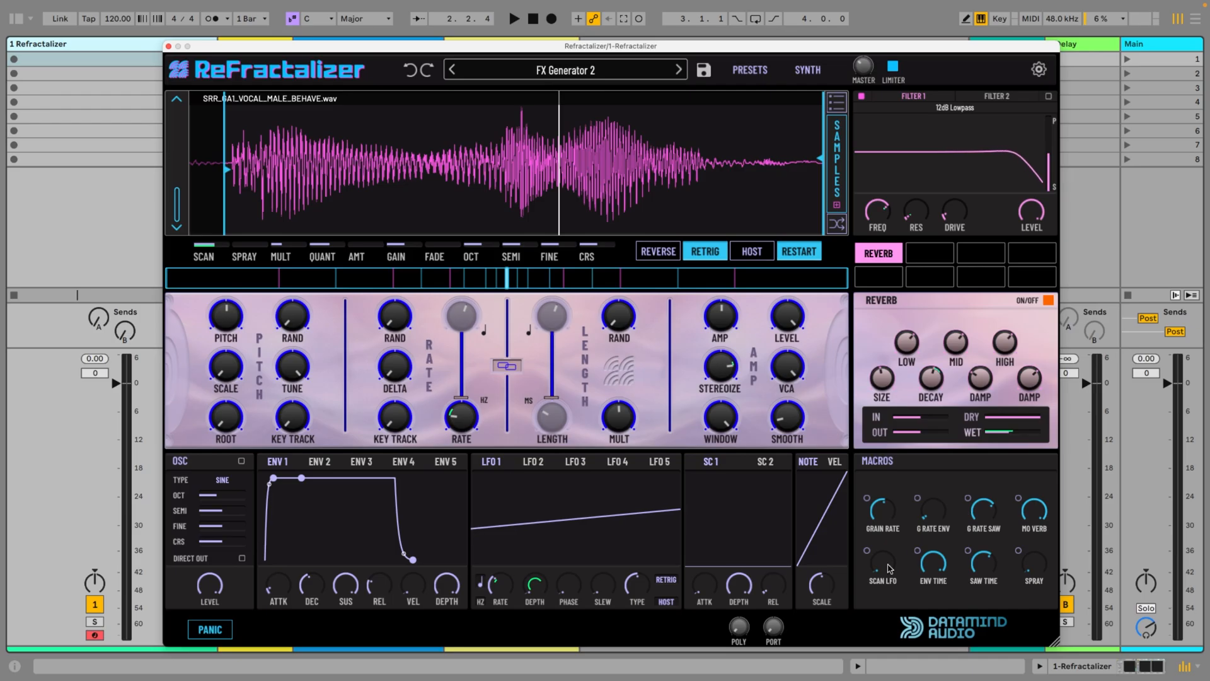
# Raise the SCAN LFO macro to around halfway and the SPRAY macro slightly above its minimum
pyautogui.moveTo(889, 568); pyautogui.dragTo(883, 510)
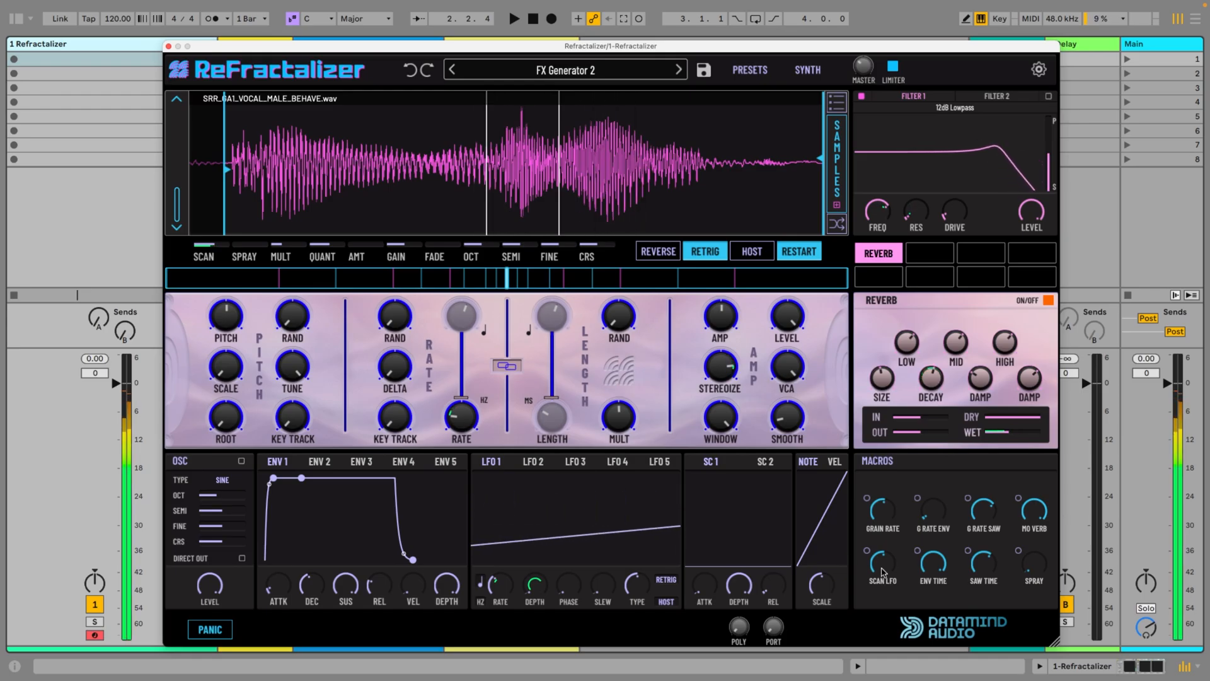
pyautogui.moveTo(885, 569)
pyautogui.moveTo(885, 565); pyautogui.dragTo(885, 563)
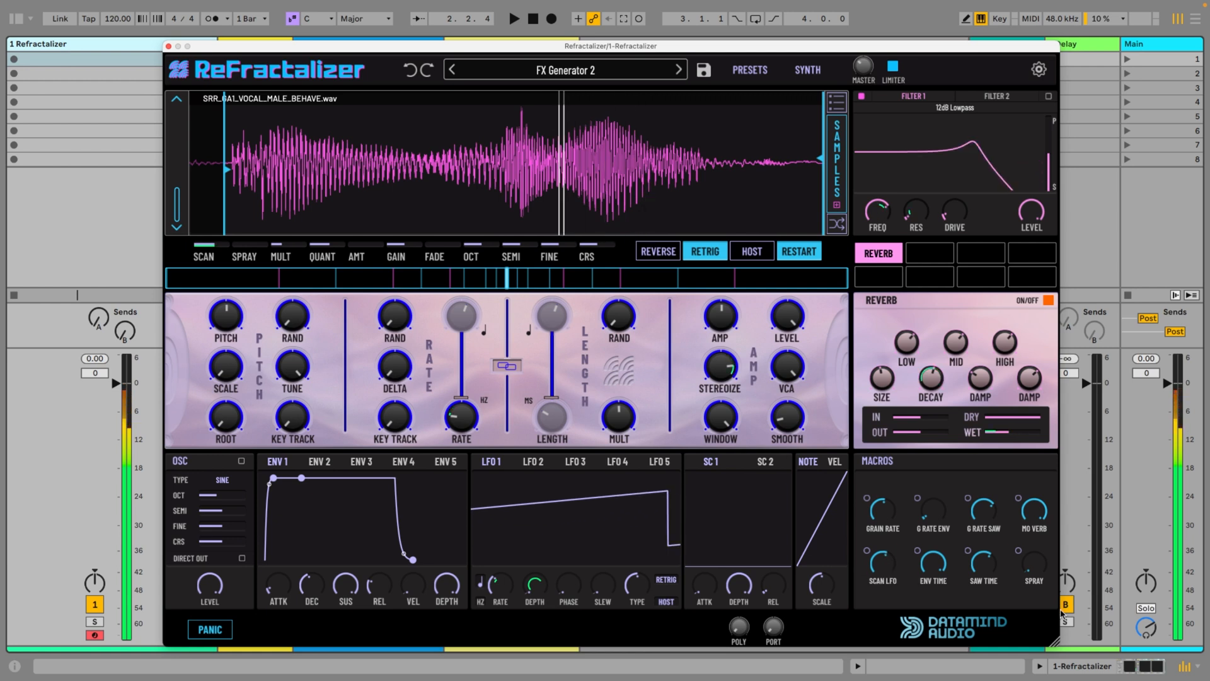
pyautogui.moveTo(1034, 563); pyautogui.dragTo(1038, 541)
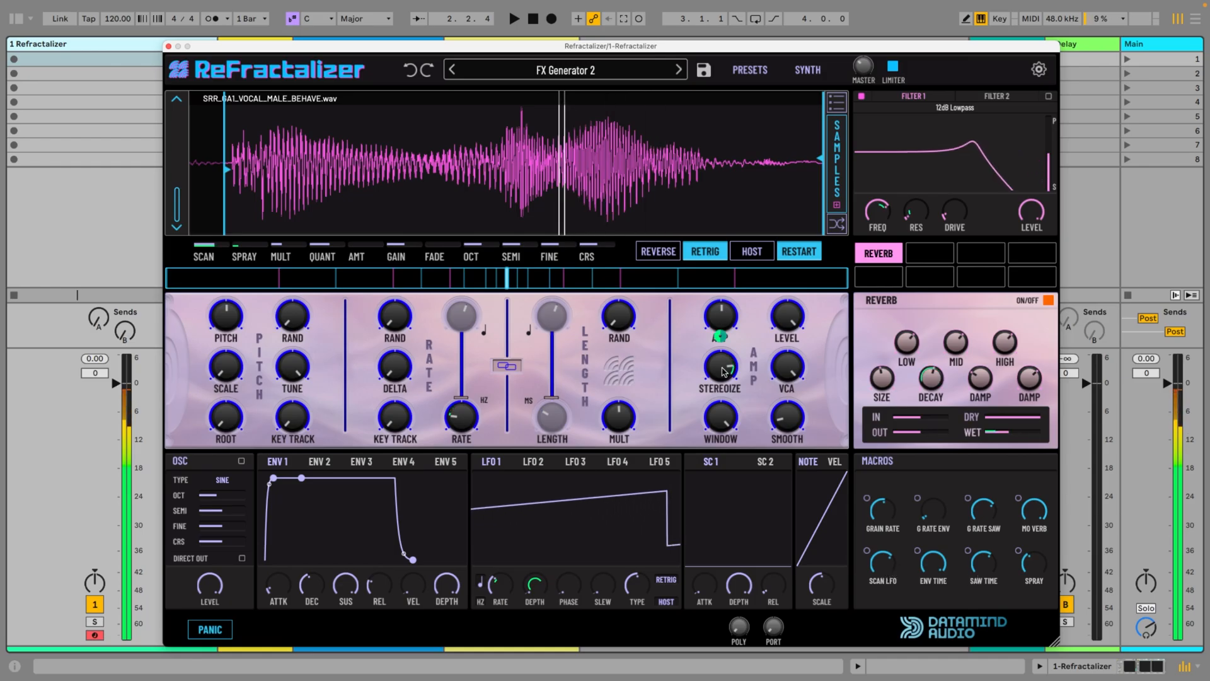
# Fine-tune Stereoize and the SPRAY macro, with the SAW TIME macro at 71 % and G RATE SAW at 83 %
pyautogui.moveTo(722, 368); pyautogui.dragTo(722, 375)
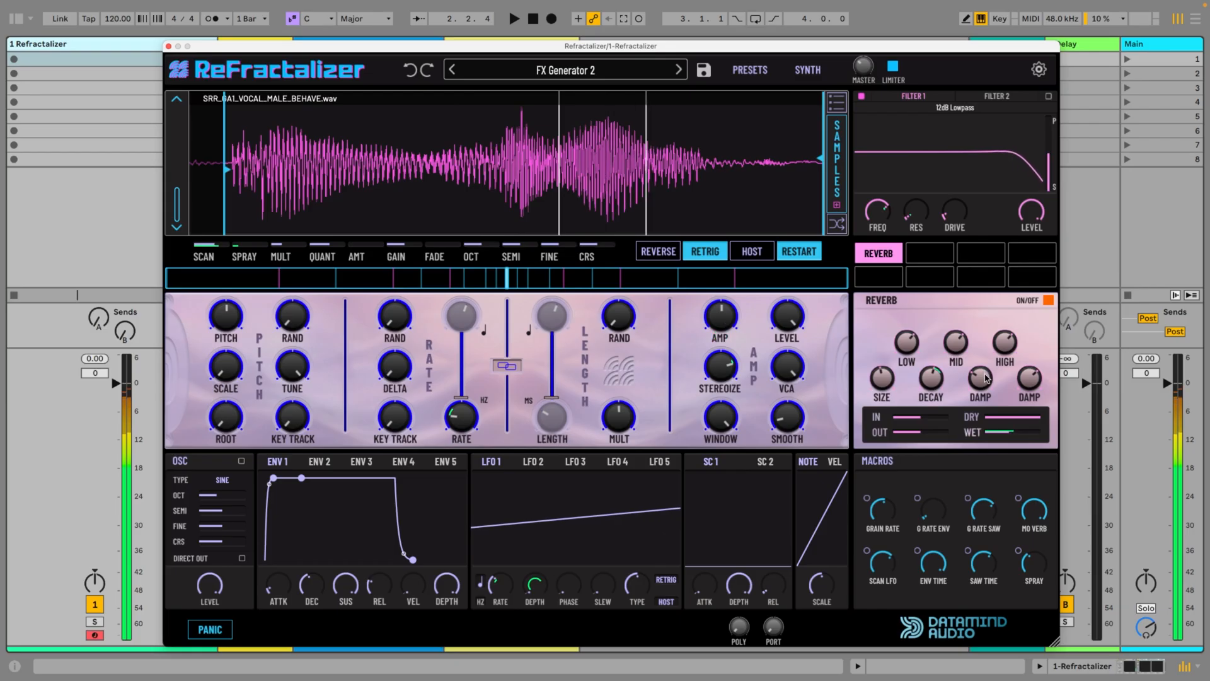
pyautogui.moveTo(984, 569); pyautogui.dragTo(985, 555)
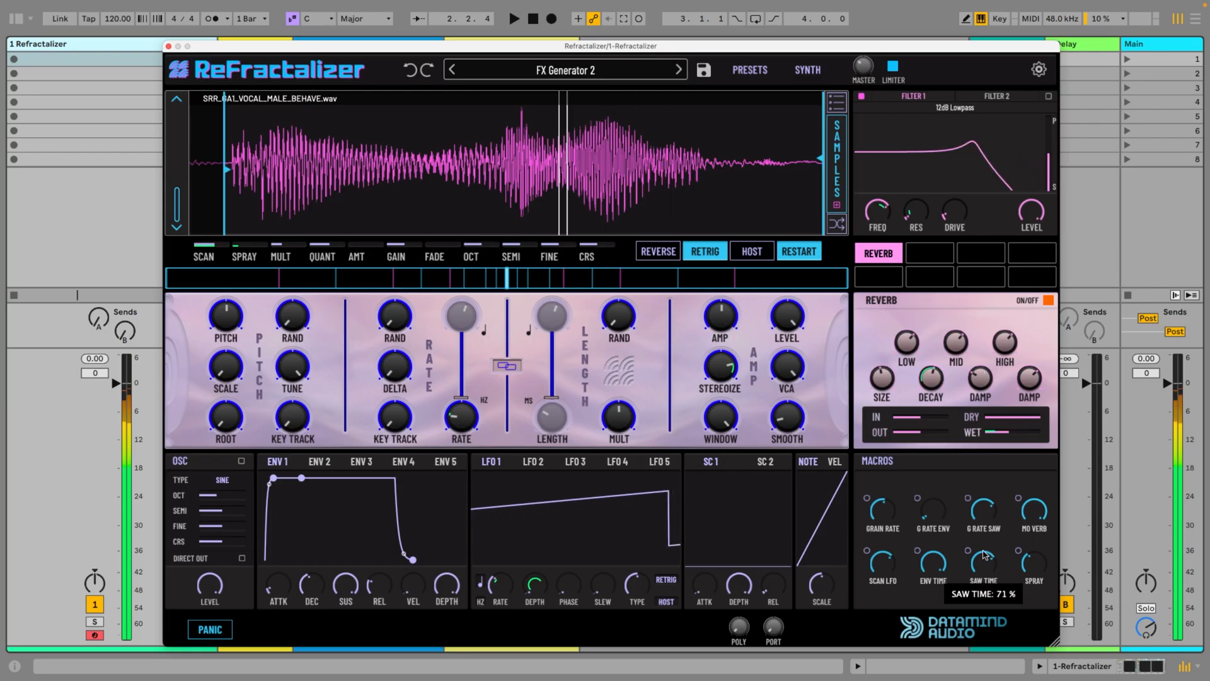
pyautogui.moveTo(985, 514)
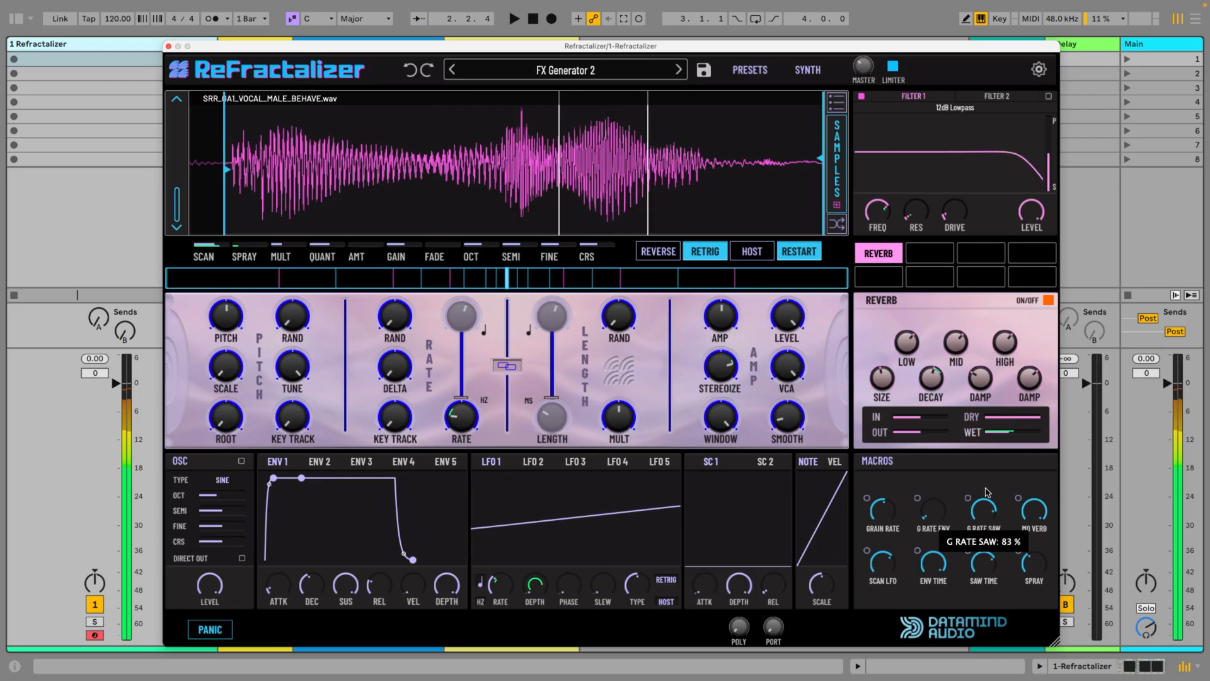
pyautogui.moveTo(1030, 562); pyautogui.dragTo(1032, 591)
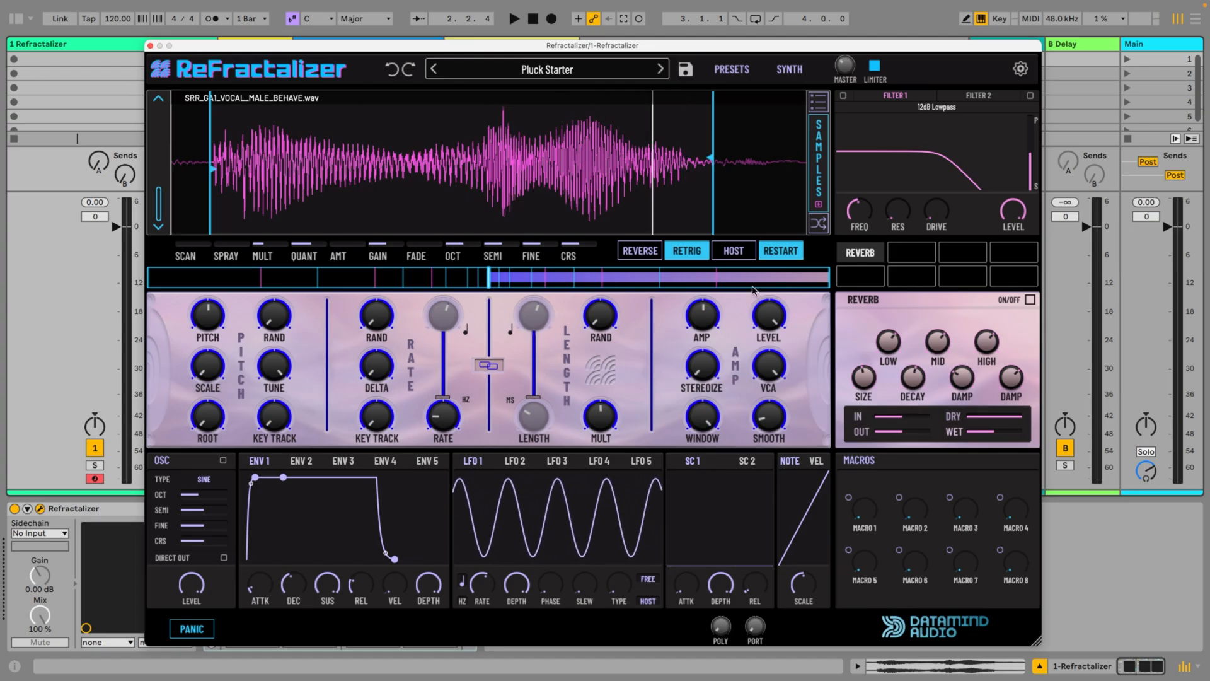
# Reduce the sample scan speed to zero, raise the grain Rate and turn the Rate Key Track fully up
pyautogui.moveTo(804, 281); pyautogui.dragTo(490, 280)
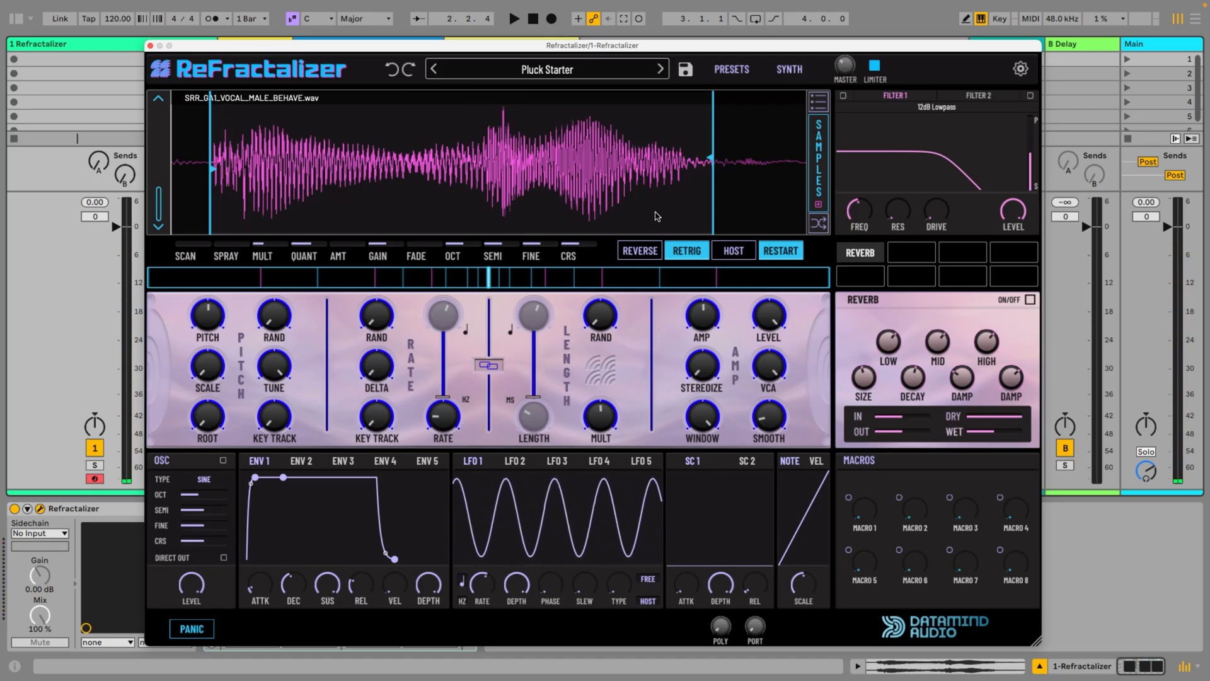
pyautogui.moveTo(445, 417); pyautogui.dragTo(445, 406)
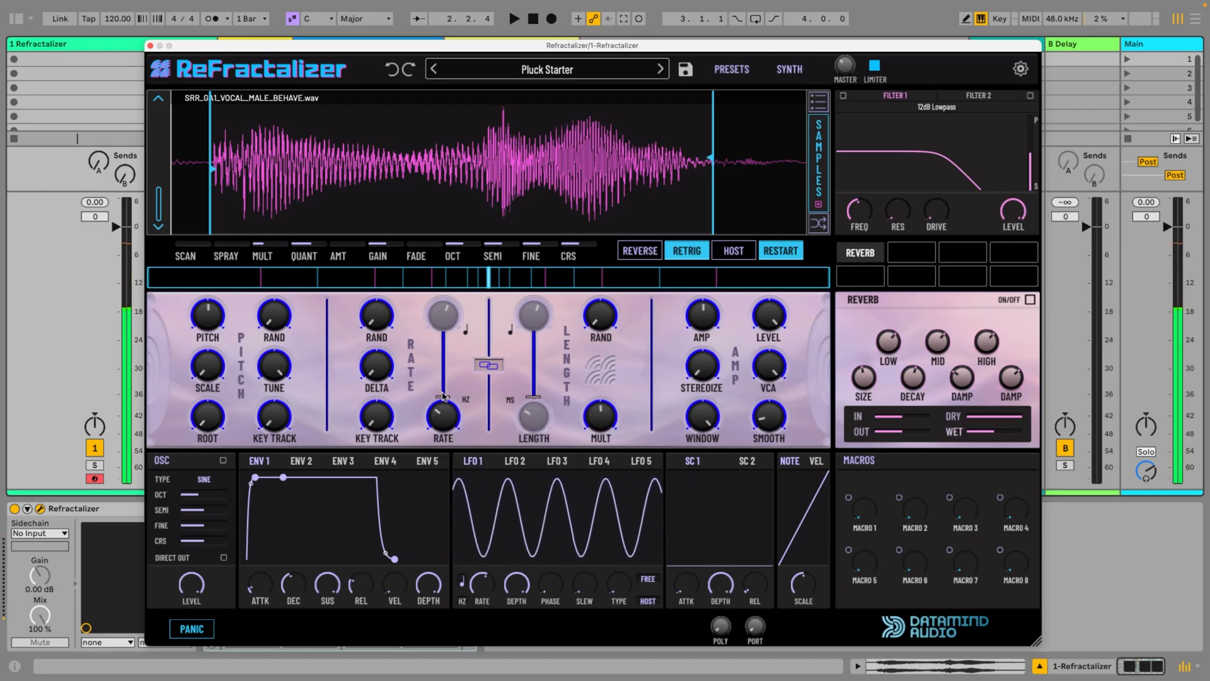
pyautogui.moveTo(372, 424); pyautogui.dragTo(389, 197)
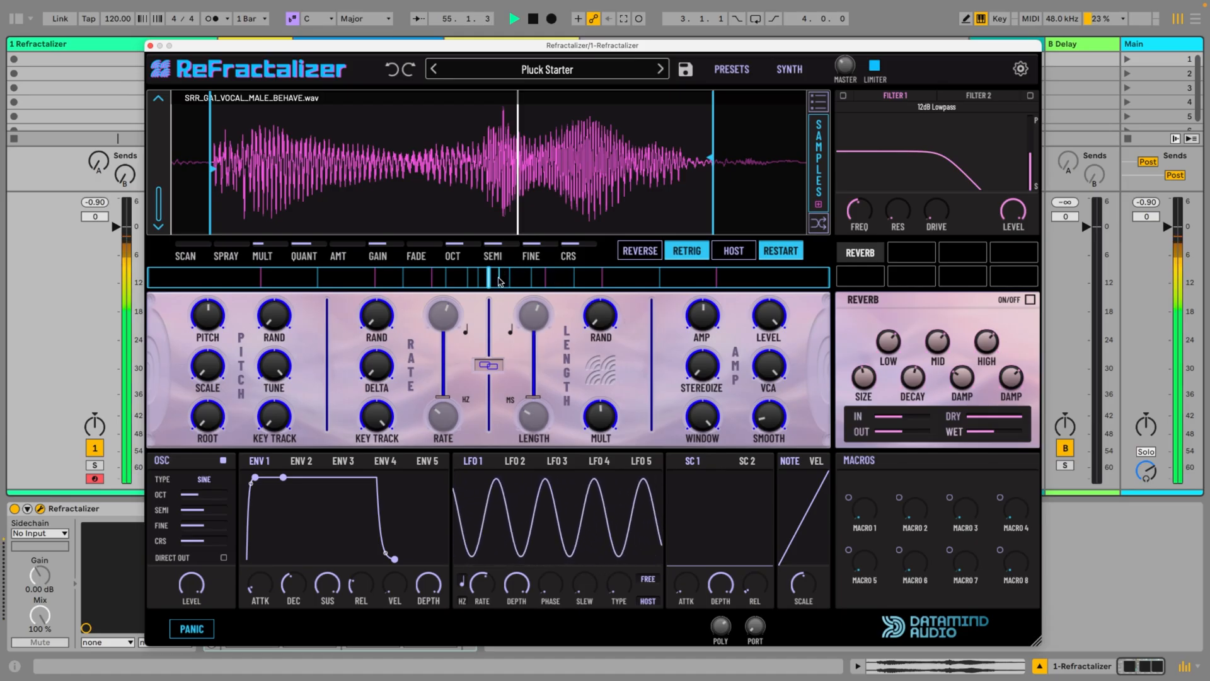
# Audition progressively faster forward scan speeds and try shifting the sample's SEMI tuning
pyautogui.click(530, 277)
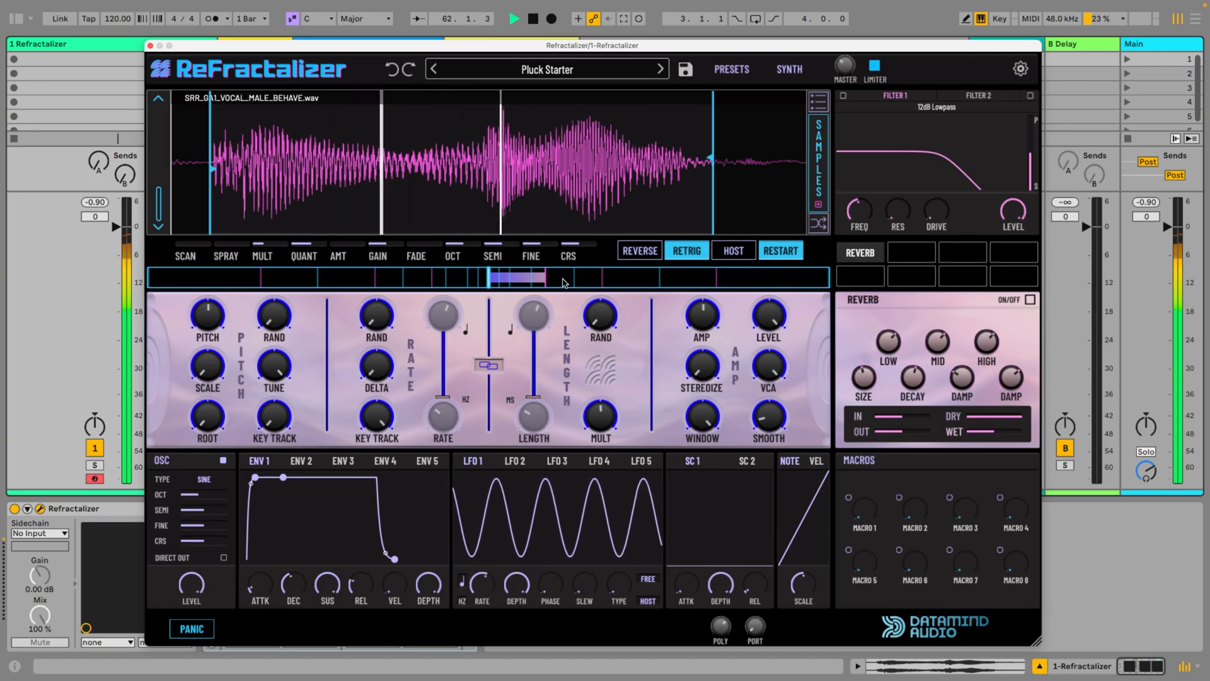
pyautogui.moveTo(566, 282); pyautogui.dragTo(602, 281)
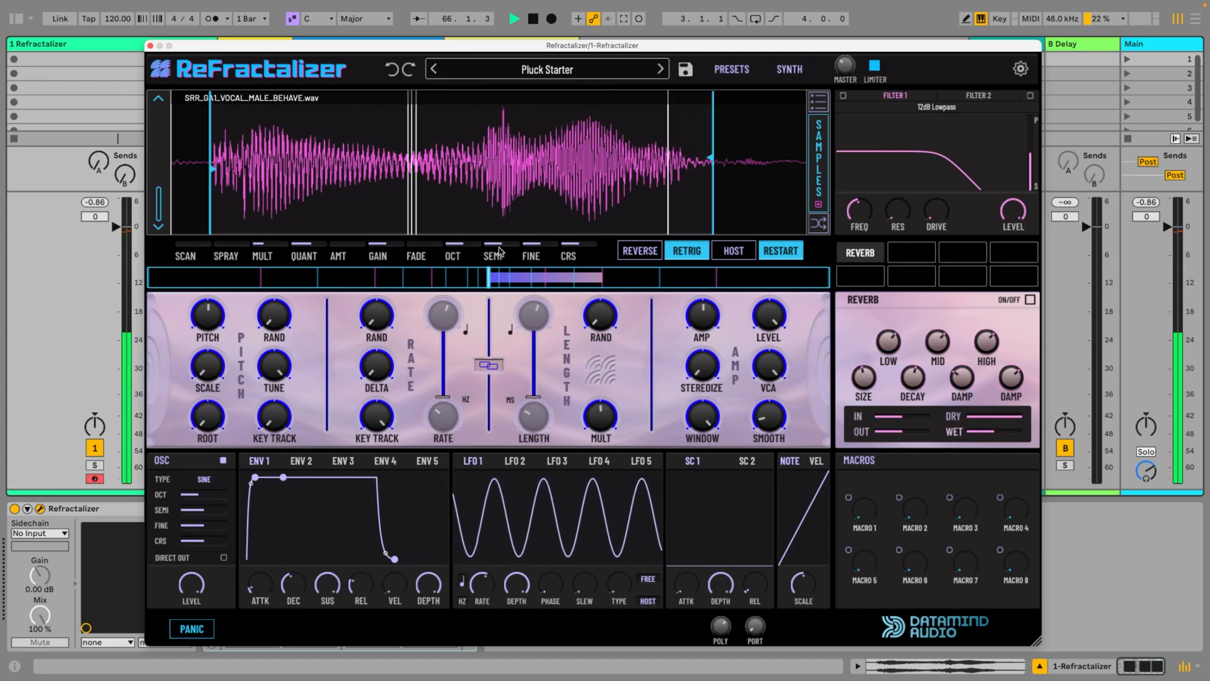
pyautogui.moveTo(503, 244); pyautogui.dragTo(496, 293)
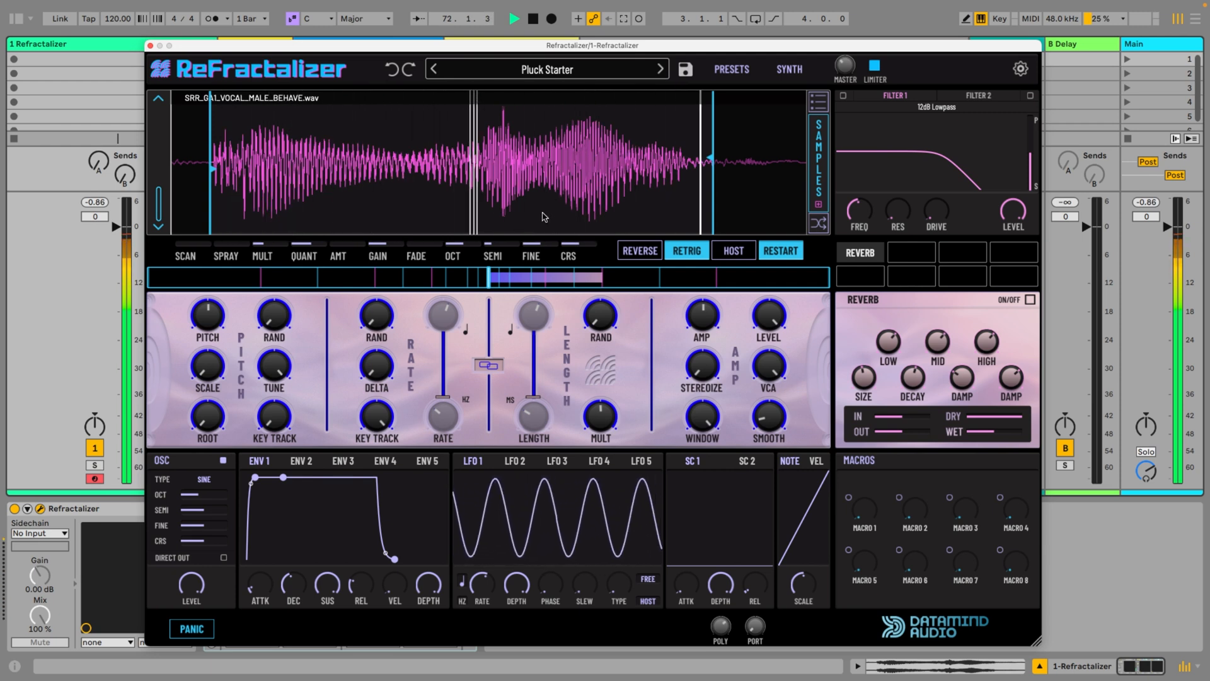
# Set the scan speed to a slow reverse of -0.015 and place the scan start just before the waveform's second peak
pyautogui.click(493, 275)
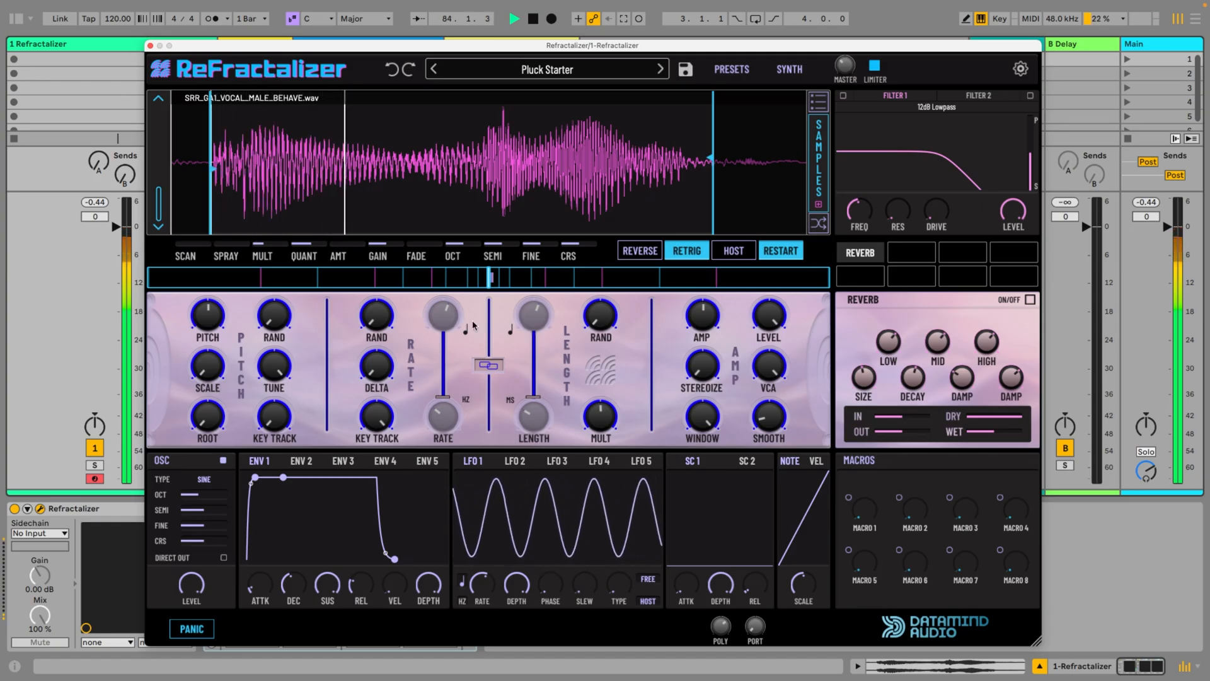
pyautogui.moveTo(490, 278); pyautogui.dragTo(485, 283)
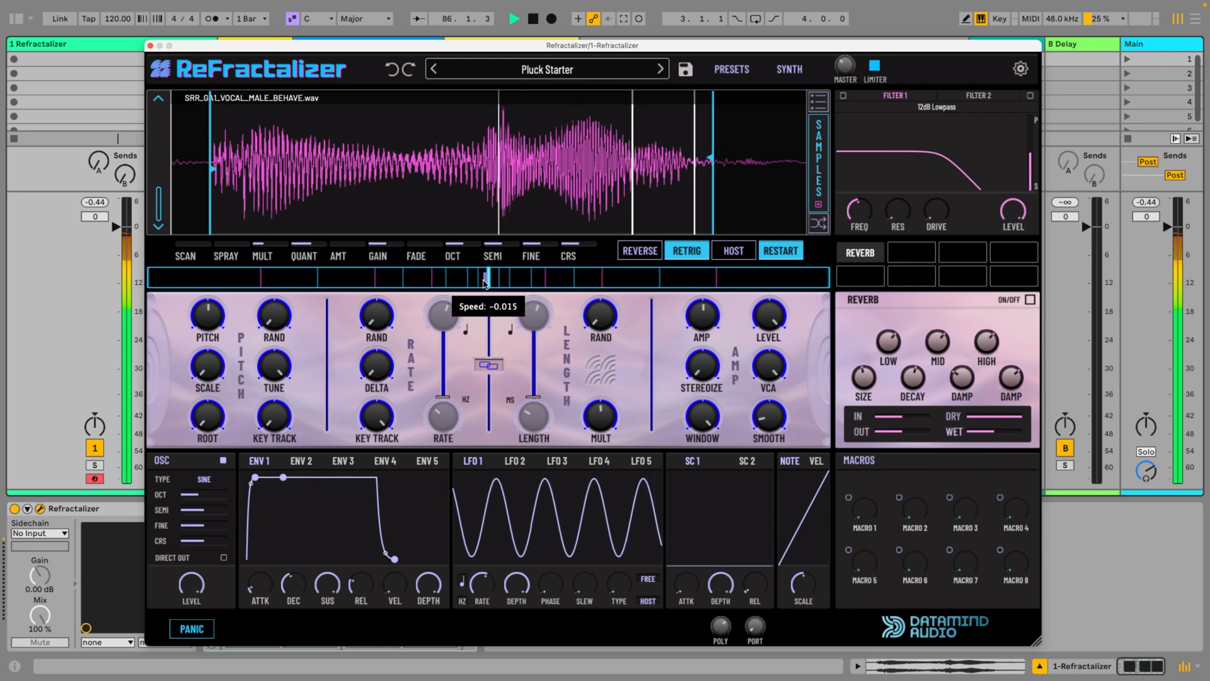
pyautogui.click(464, 171)
pyautogui.click(482, 172)
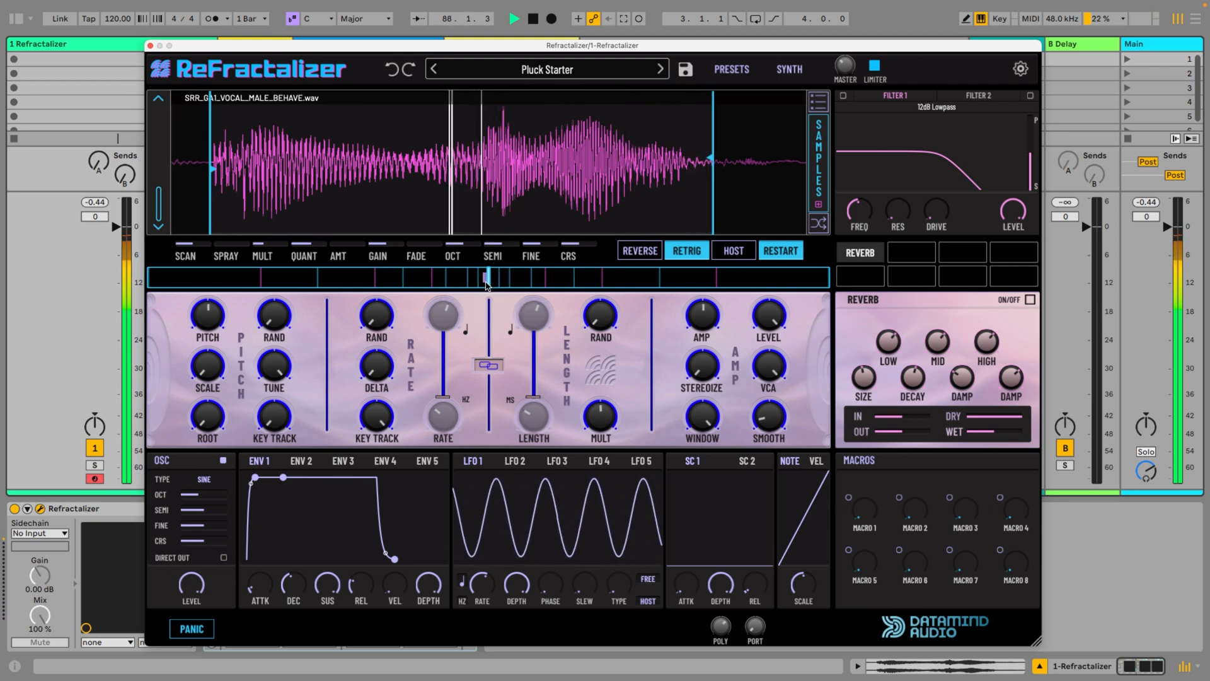
# Modulate the scan speed with LFO 1, reducing the LFO's depth to a small amount and adjusting its rate
pyautogui.moveTo(485, 285); pyautogui.dragTo(486, 285)
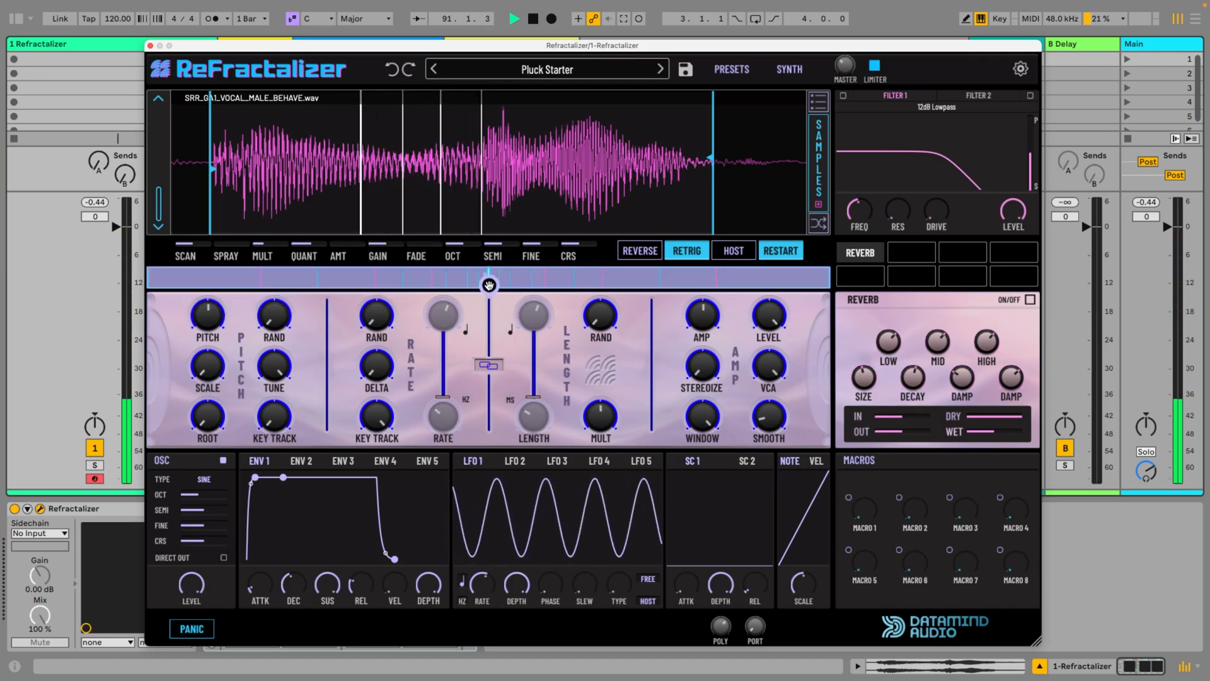
pyautogui.moveTo(516, 583); pyautogui.dragTo(521, 653)
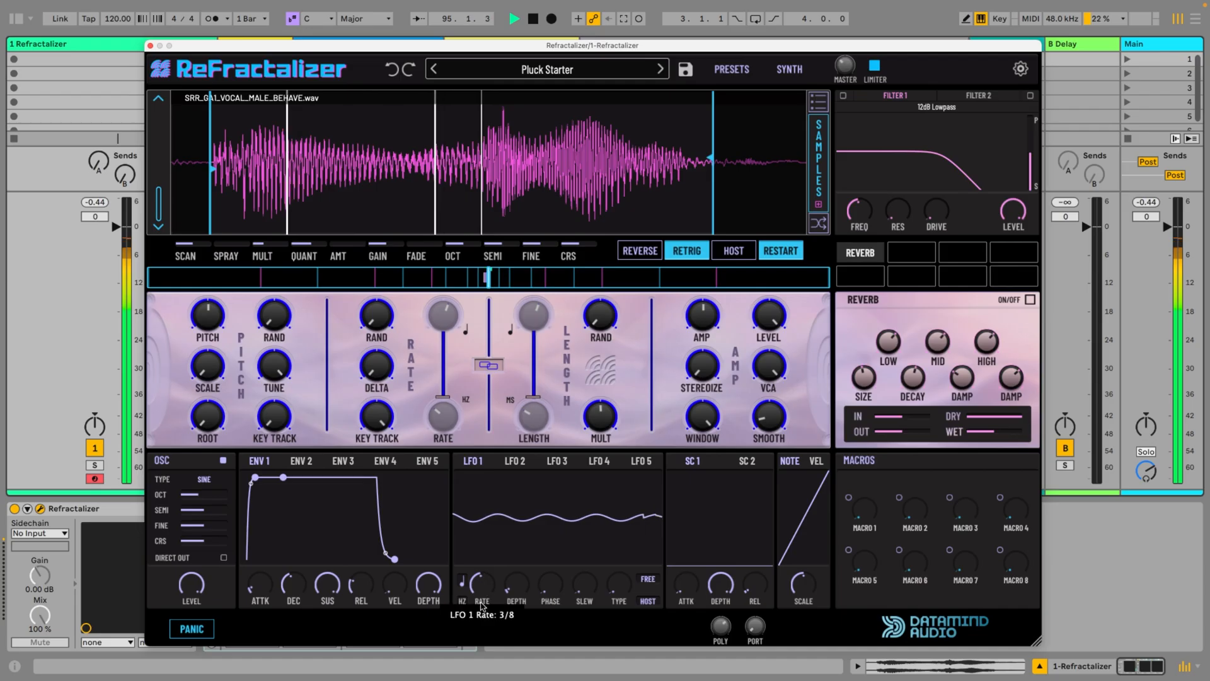
pyautogui.moveTo(474, 587); pyautogui.dragTo(477, 561)
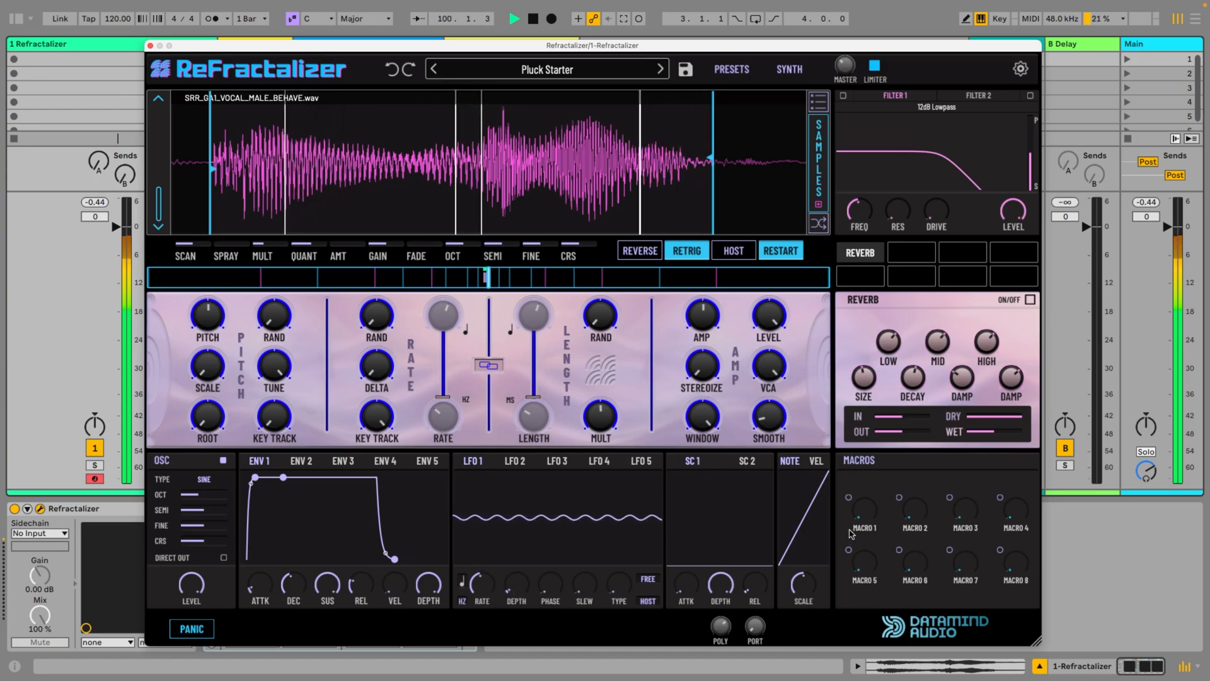
# Assign Macro 1 to LFO 1's depth, try the macro at a high amount and settle it on a low one
pyautogui.moveTo(848, 497); pyautogui.dragTo(516, 579)
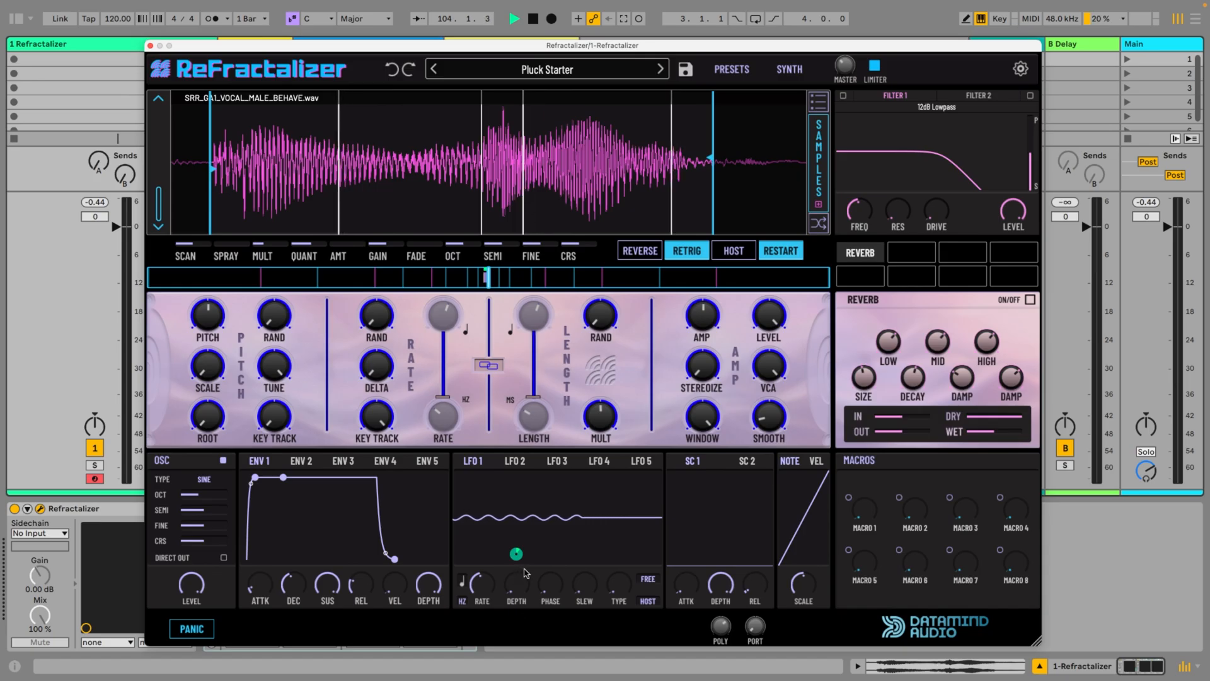
pyautogui.moveTo(868, 514); pyautogui.dragTo(867, 505)
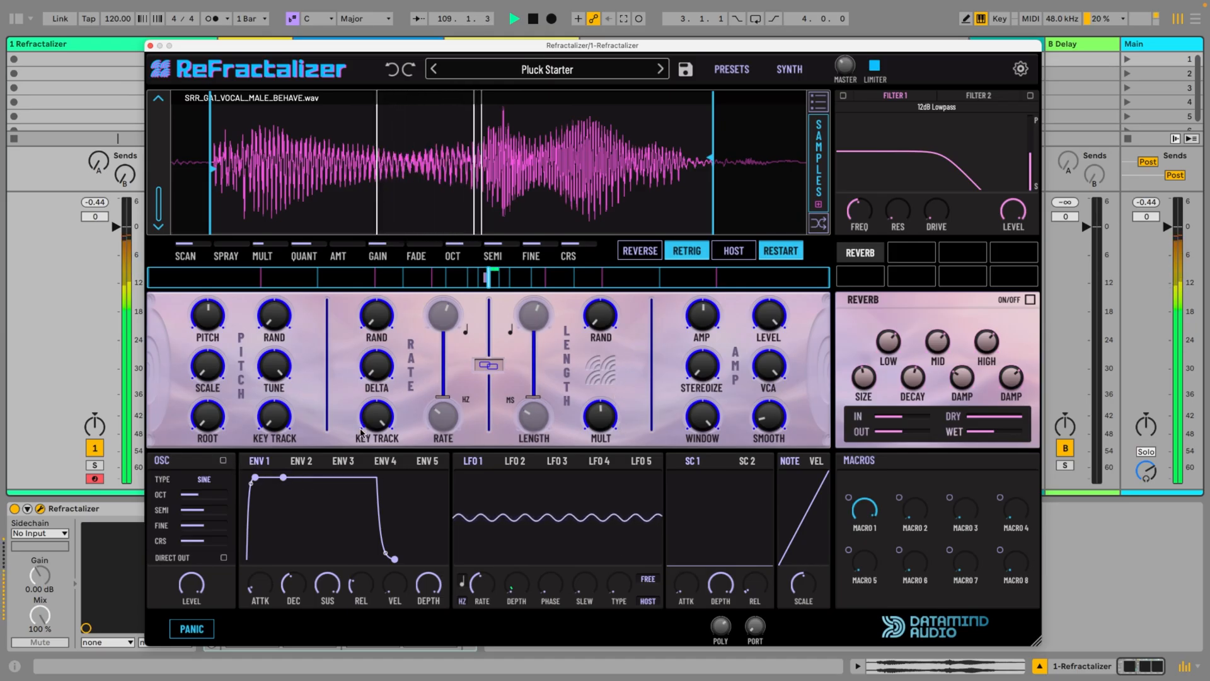
pyautogui.moveTo(873, 500); pyautogui.dragTo(875, 599)
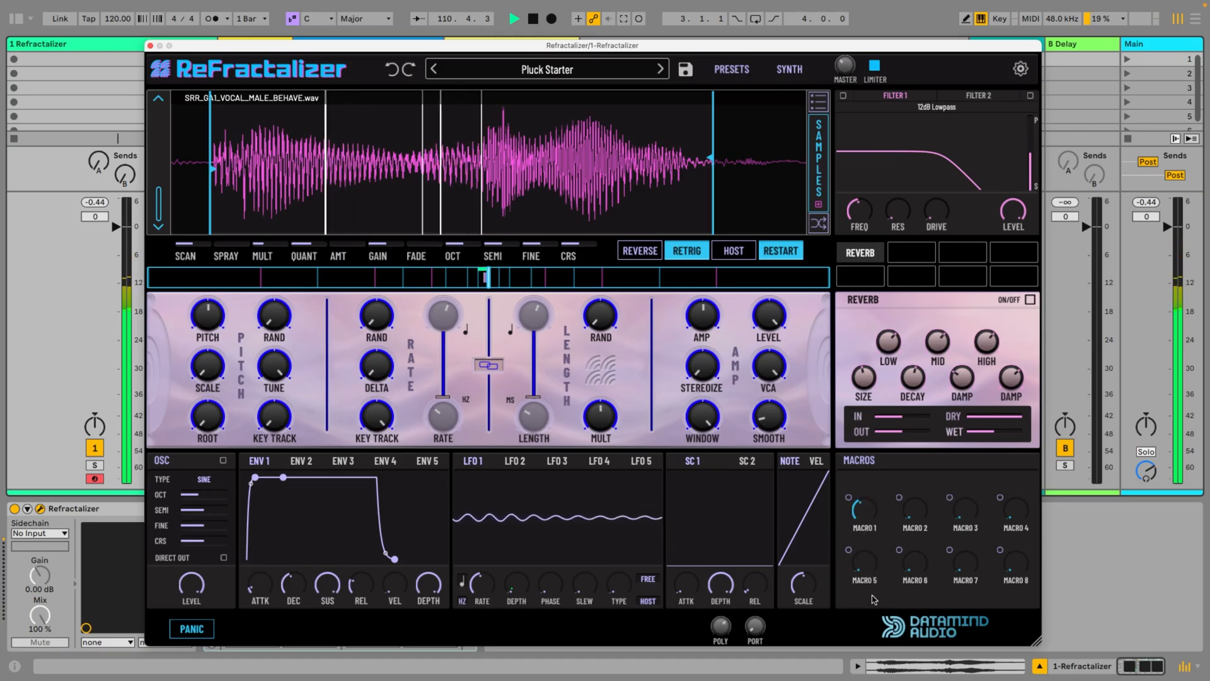
# Rename Macro 1 as VIBRATO
pyautogui.doubleClick(865, 527)
pyautogui.write('VIBRATO')
pyautogui.press('Return')
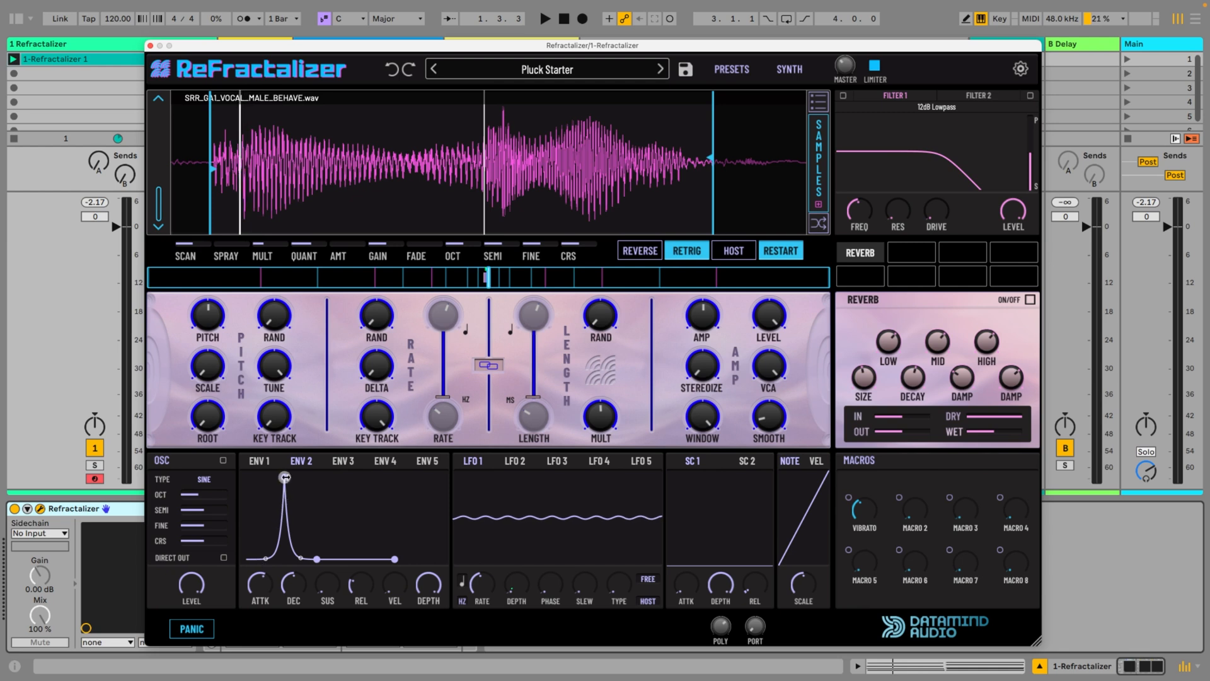
# Set ENV 2's modulation of the scan speed to -20 % and start playback
pyautogui.moveTo(482, 300); pyautogui.dragTo(497, 274)
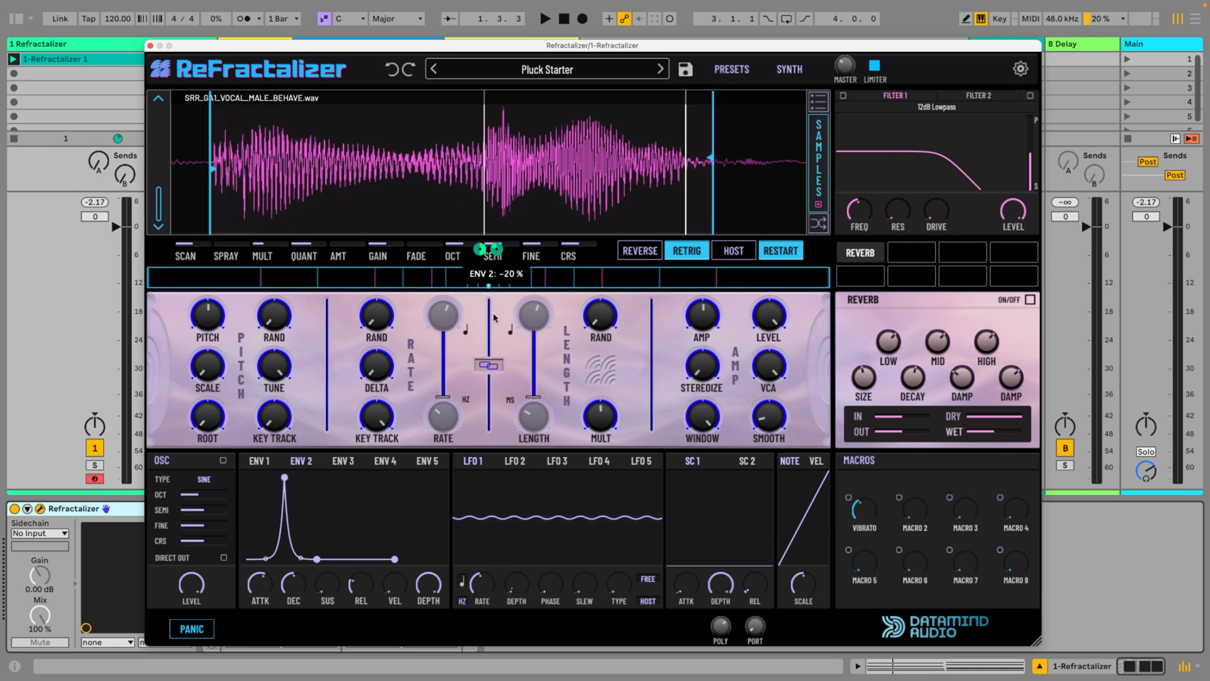
pyautogui.press('space')
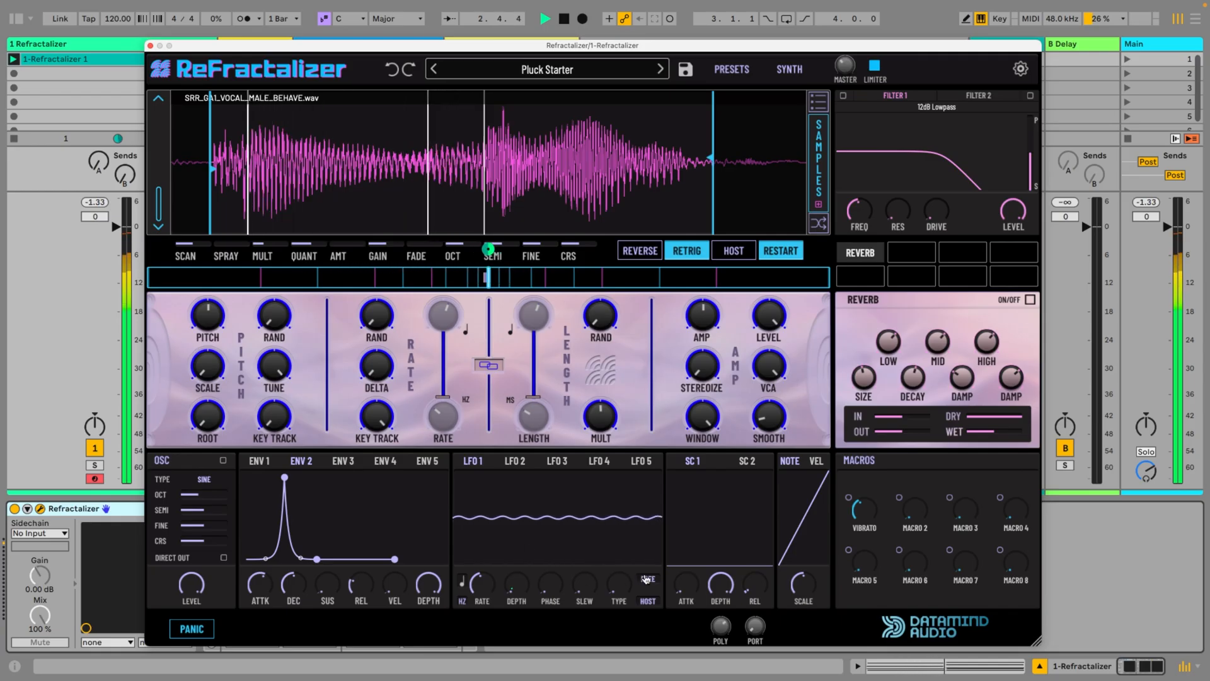
# Assign Macro 2 to ENV 2's depth and Macro 6 to its decay at 61 %, minimise both base values and raise both macros
pyautogui.moveTo(899, 497); pyautogui.dragTo(423, 503)
pyautogui.moveTo(426, 580); pyautogui.dragTo(425, 588)
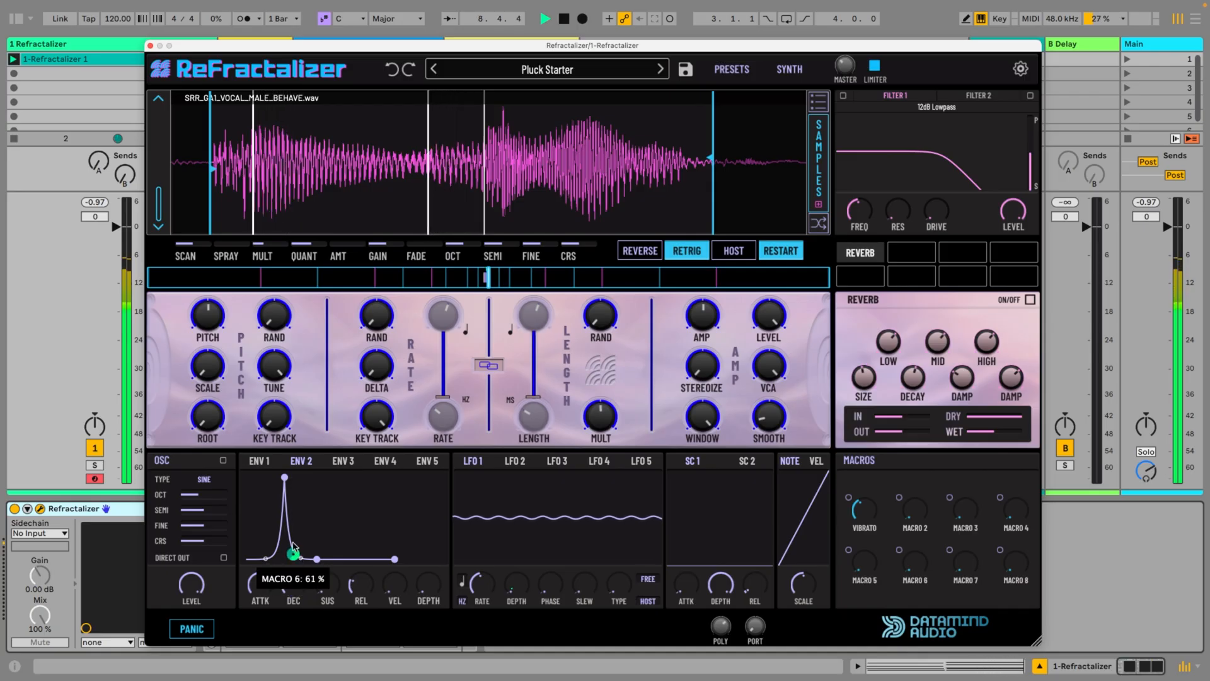
pyautogui.moveTo(286, 584); pyautogui.dragTo(285, 615)
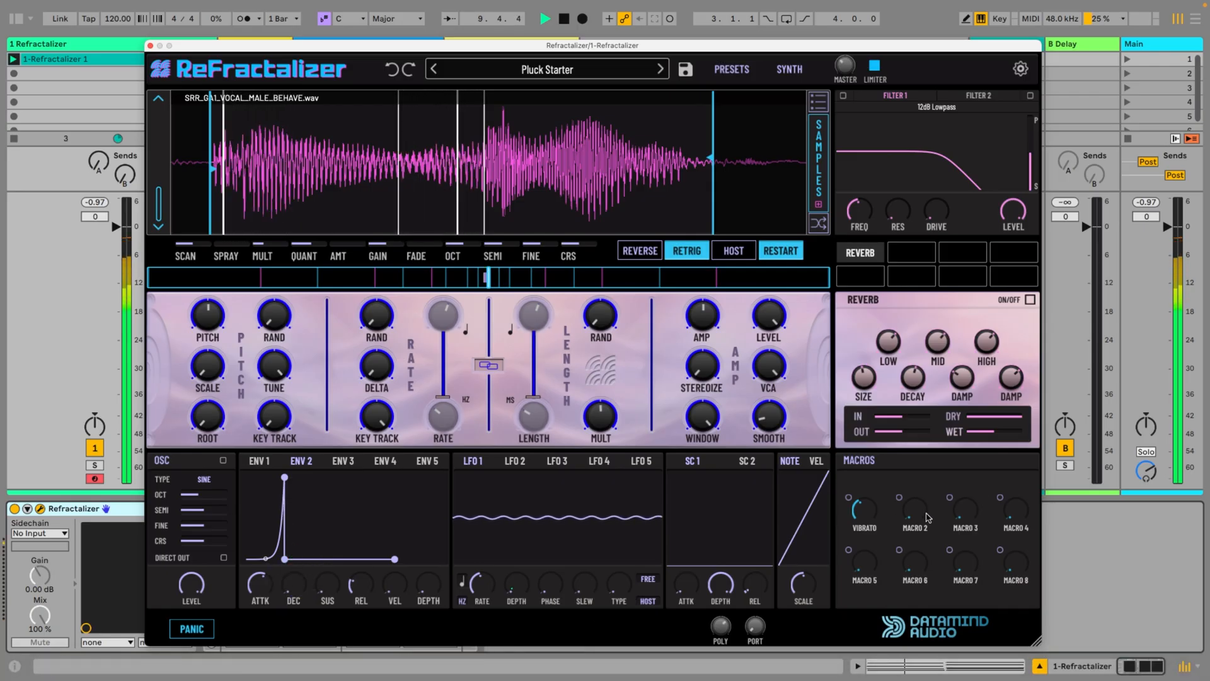
pyautogui.moveTo(917, 515); pyautogui.dragTo(912, 493)
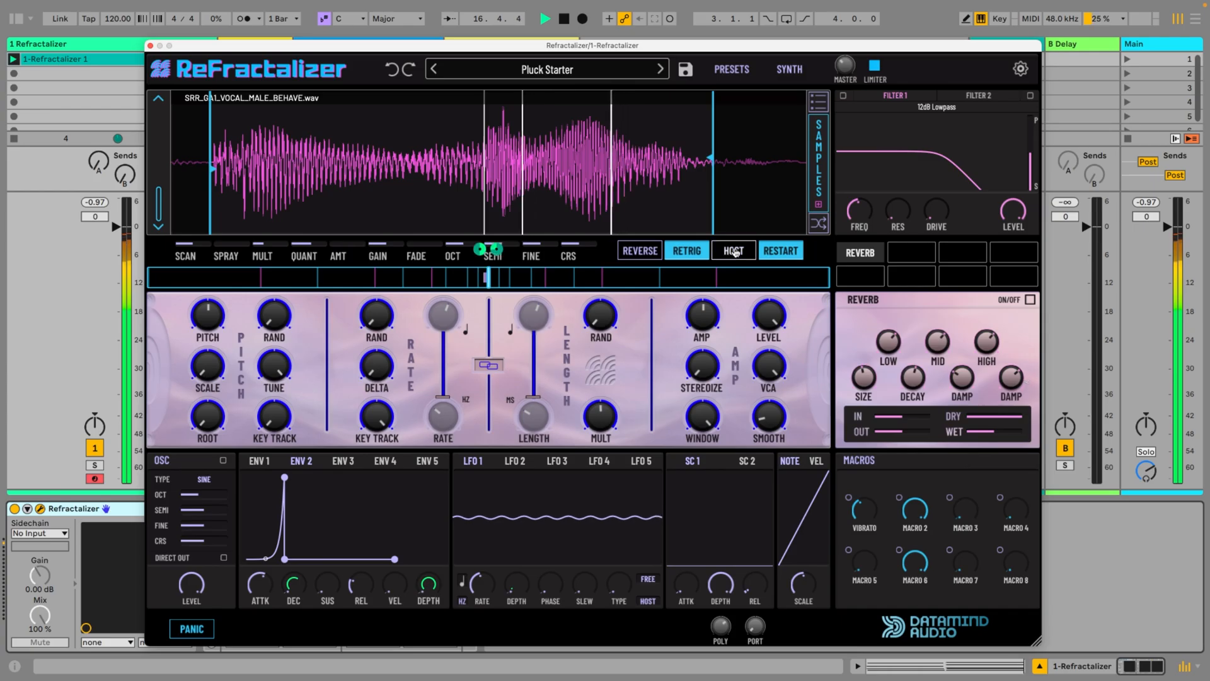
# Move the sample's end marker slightly earlier and restart playback to audition the patch
pyautogui.moveTo(715, 161); pyautogui.dragTo(703, 159)
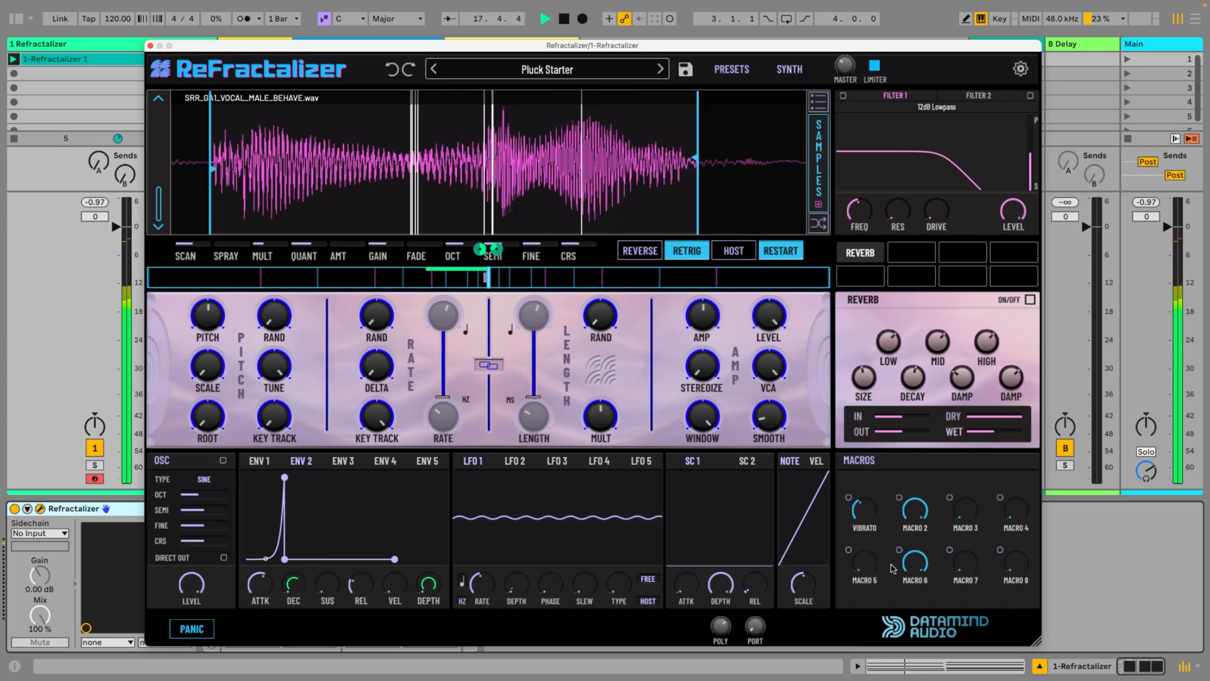
pyautogui.moveTo(912, 569)
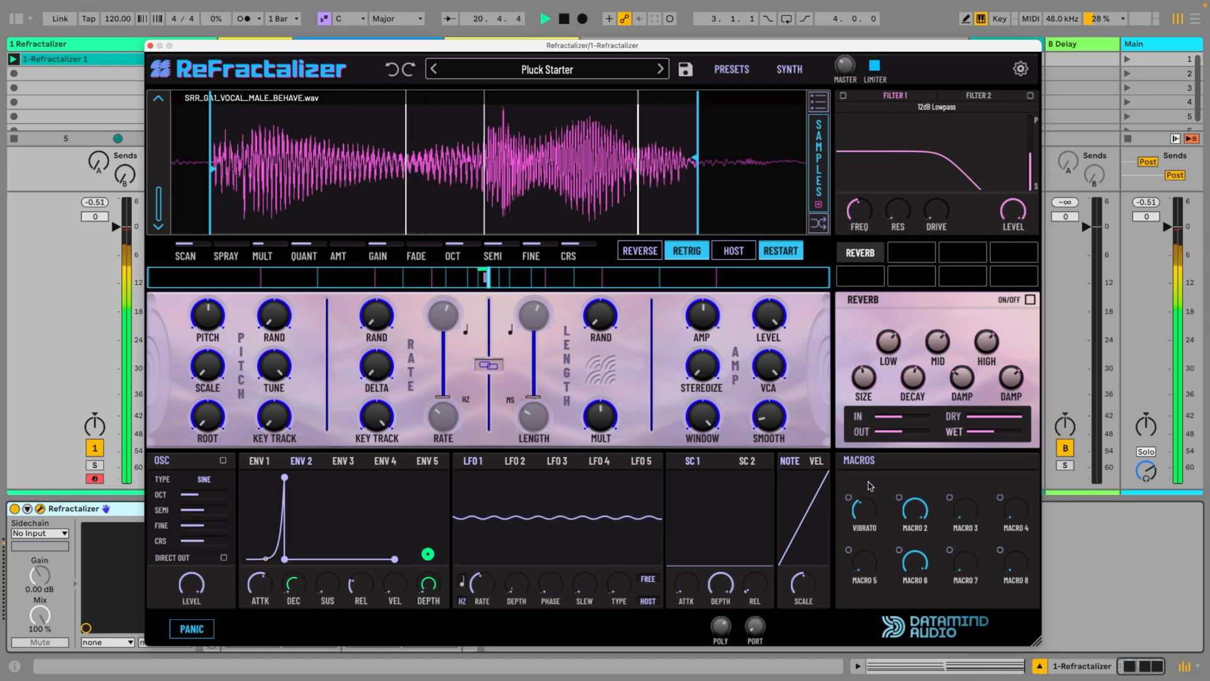
pyautogui.press('space')
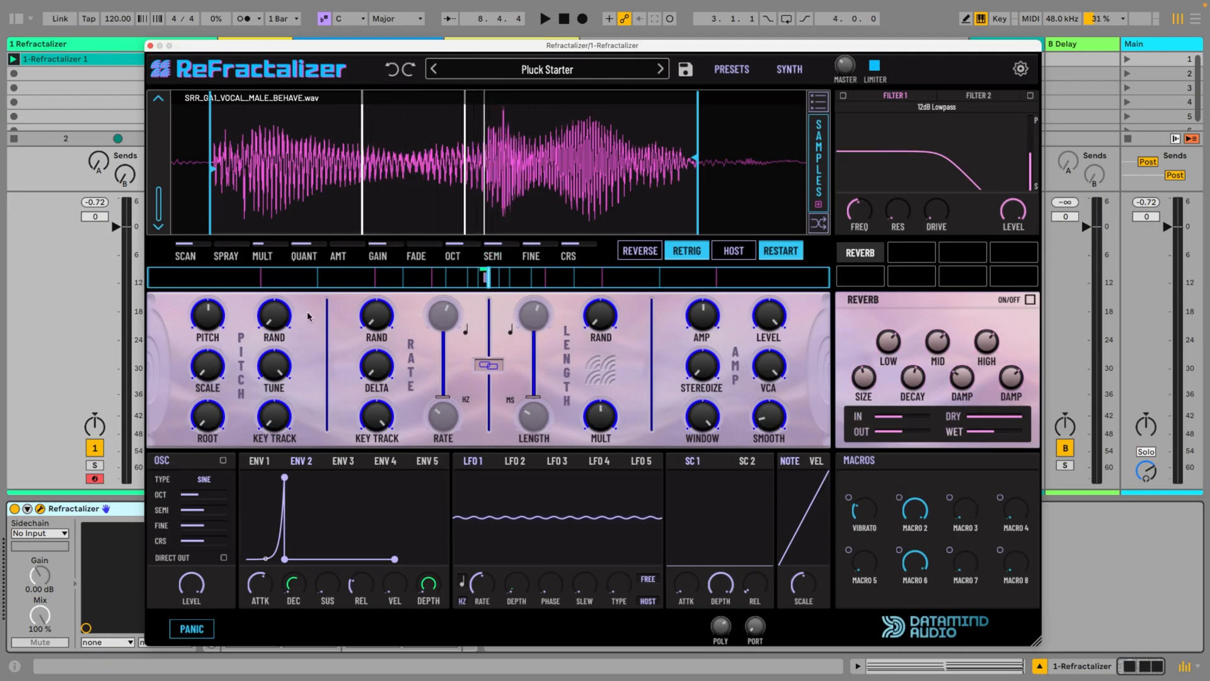
pyautogui.press('space')
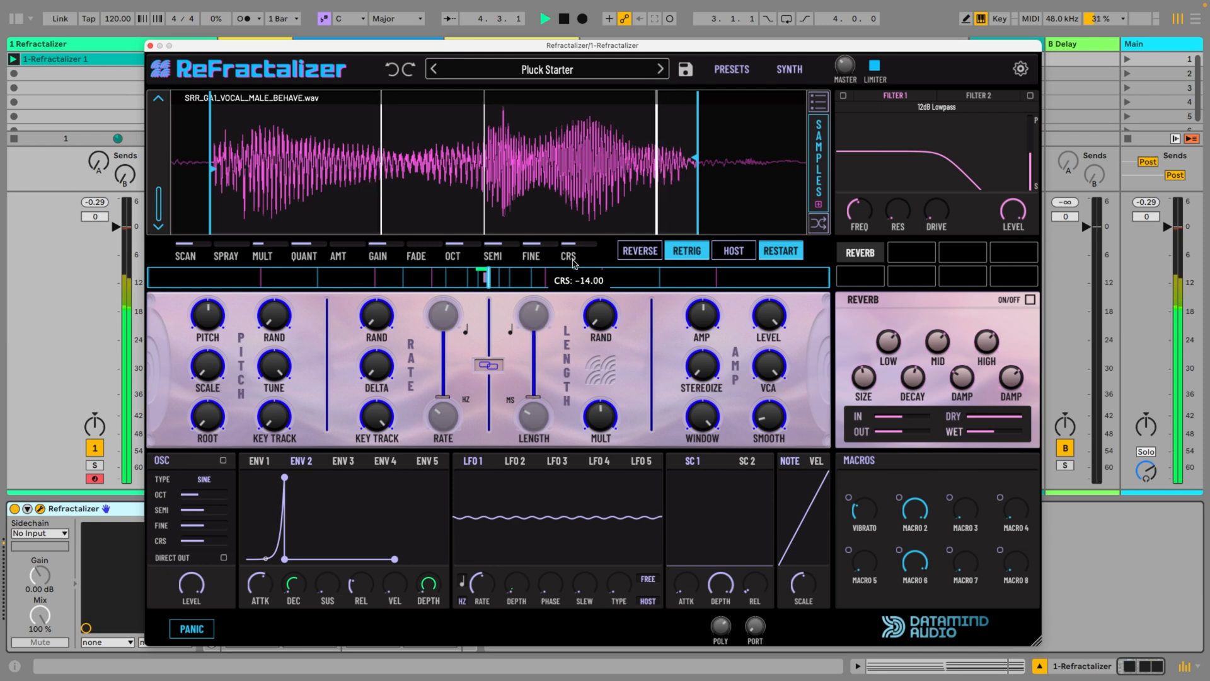
# Try different CRS and Pitch tunings, and adjust the speed multiplier to 0.30
pyautogui.moveTo(574, 272); pyautogui.dragTo(568, 248)
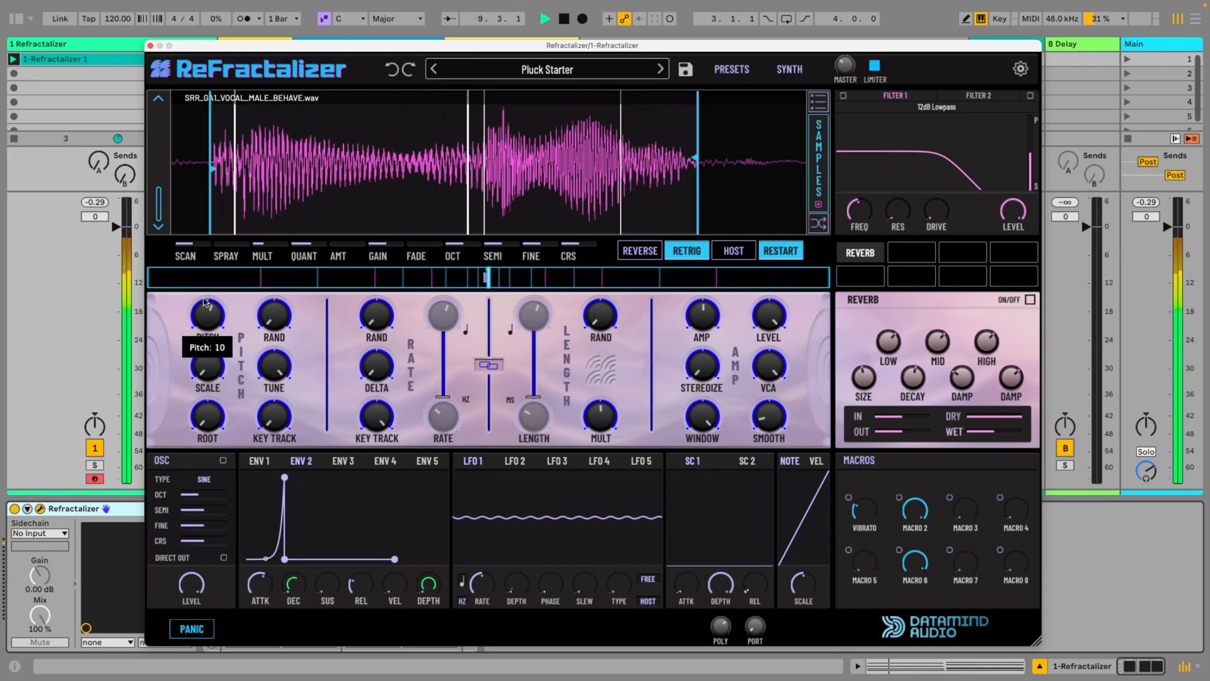
pyautogui.moveTo(204, 292); pyautogui.dragTo(199, 316)
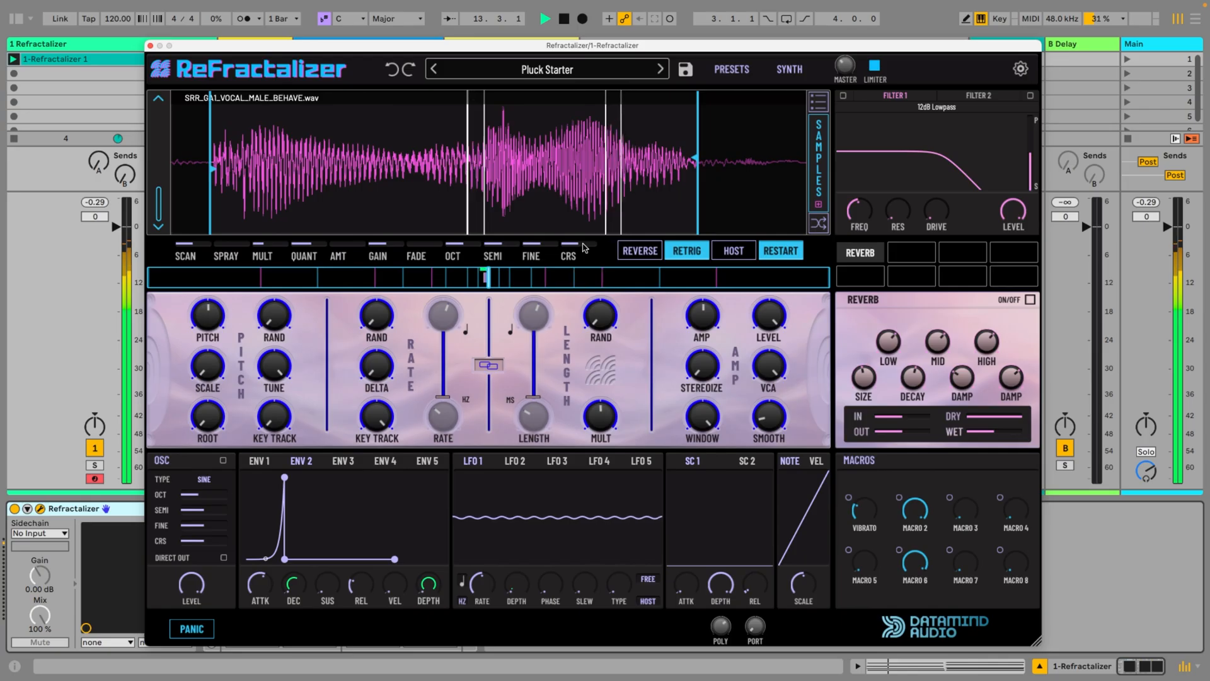
pyautogui.moveTo(266, 244); pyautogui.dragTo(267, 245)
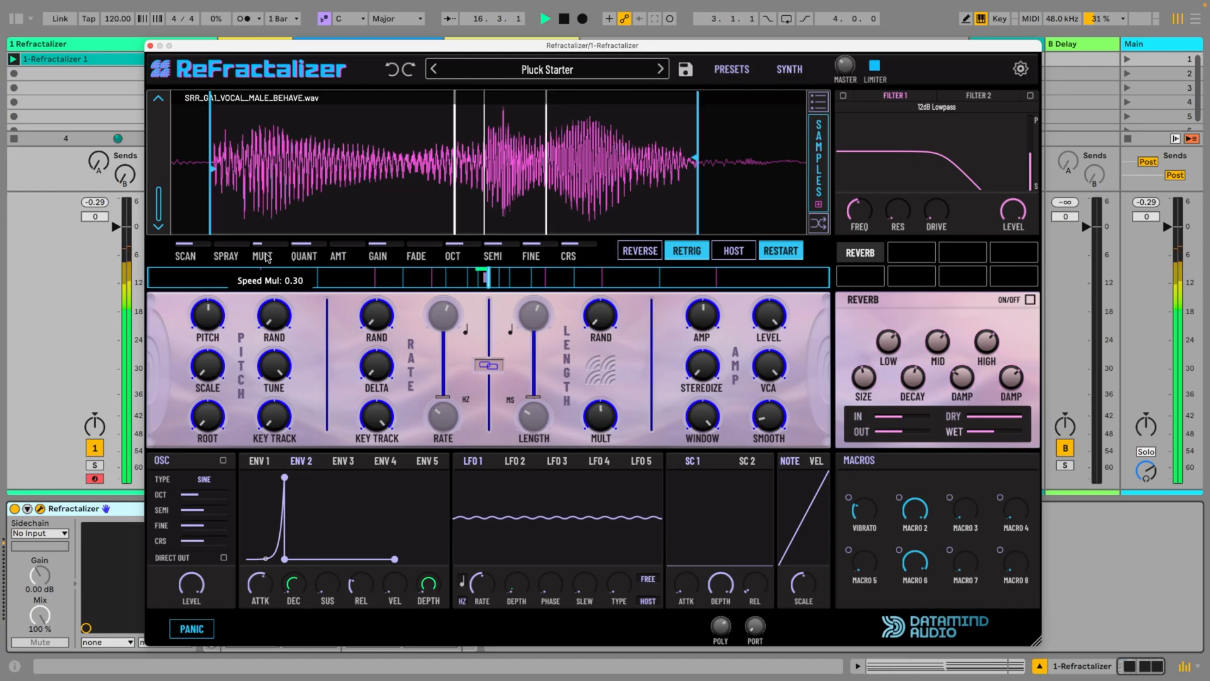
# Readjust the speed multiplier and raise the grain length multiplier while the vocal patch plays
pyautogui.moveTo(266, 231)
pyautogui.mouseDown()
pyautogui.moveTo(271, 196)
pyautogui.moveTo(267, 217)
pyautogui.mouseUp()
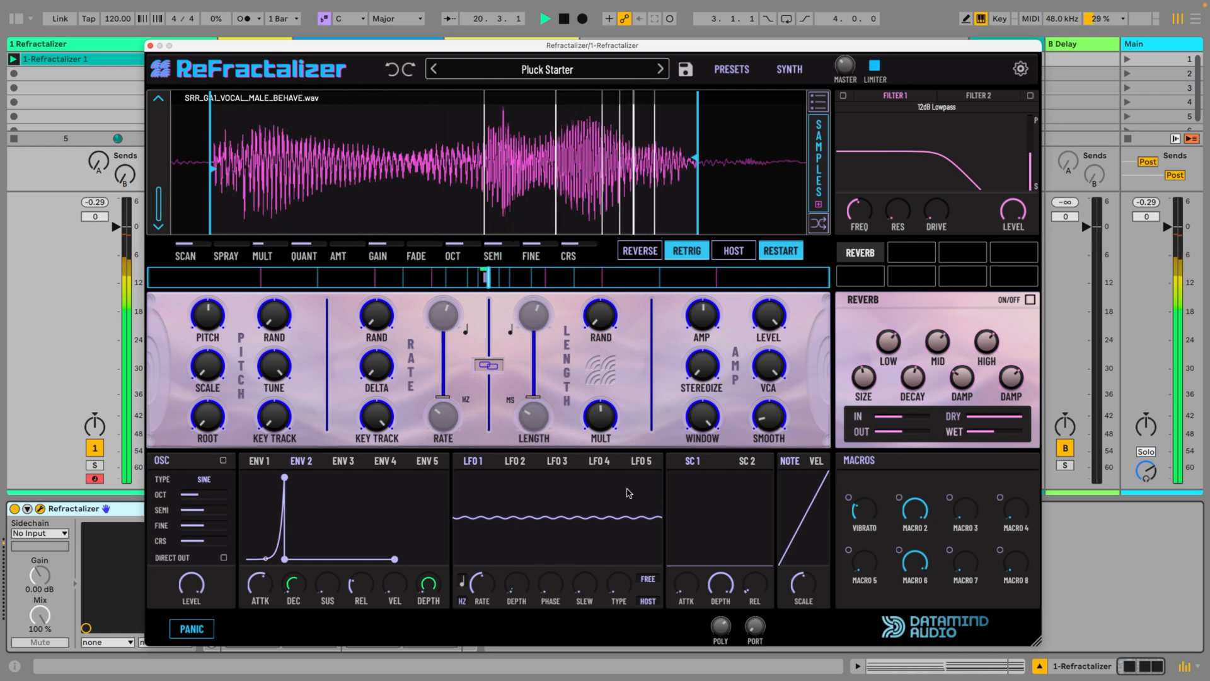
pyautogui.moveTo(600, 419)
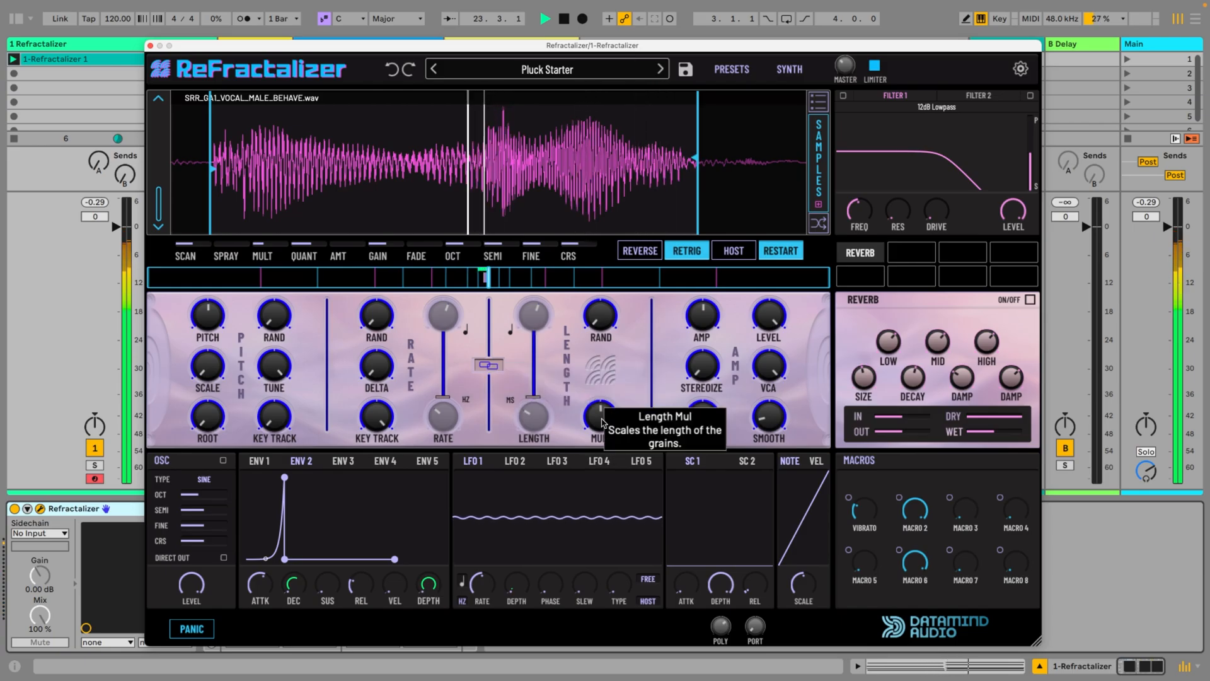
pyautogui.moveTo(602, 422)
pyautogui.mouseDown()
pyautogui.moveTo(594, 471)
pyautogui.moveTo(599, 398)
pyautogui.moveTo(590, 412)
pyautogui.mouseUp()
pyautogui.moveTo(378, 379); pyautogui.dragTo(382, 371)
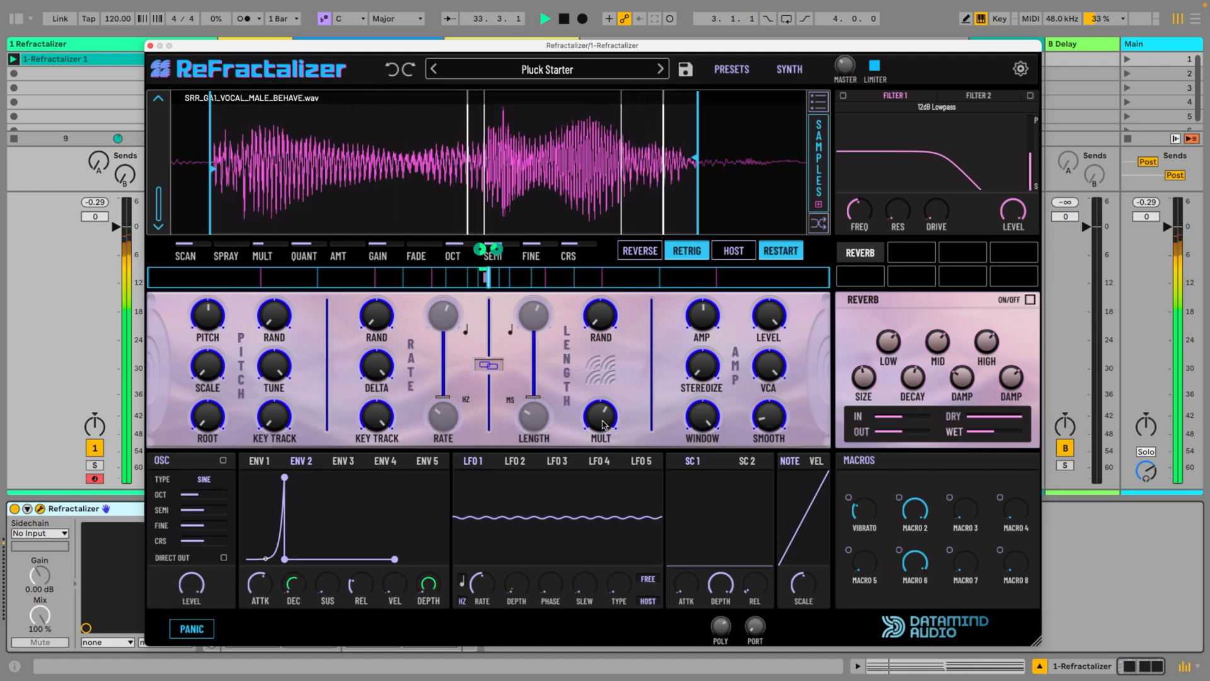
pyautogui.moveTo(602, 467); pyautogui.dragTo(599, 435)
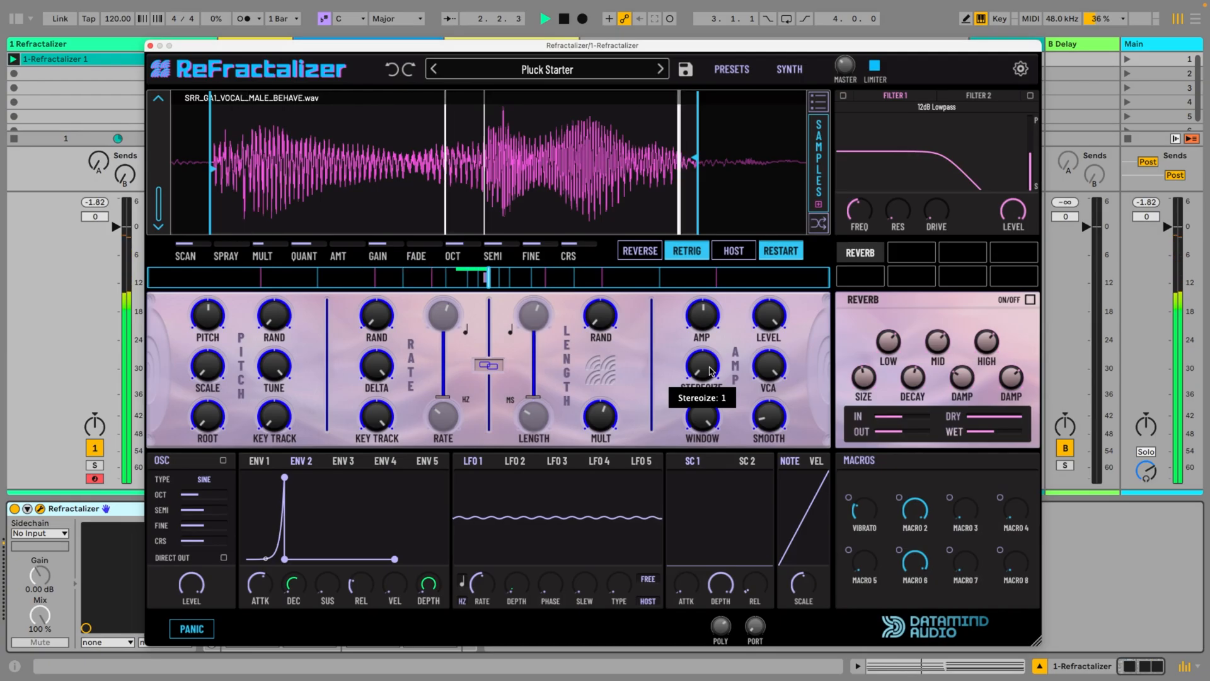
# Raise Stereoize to 29 and readjust the grain length multiplier during playback
pyautogui.moveTo(705, 371)
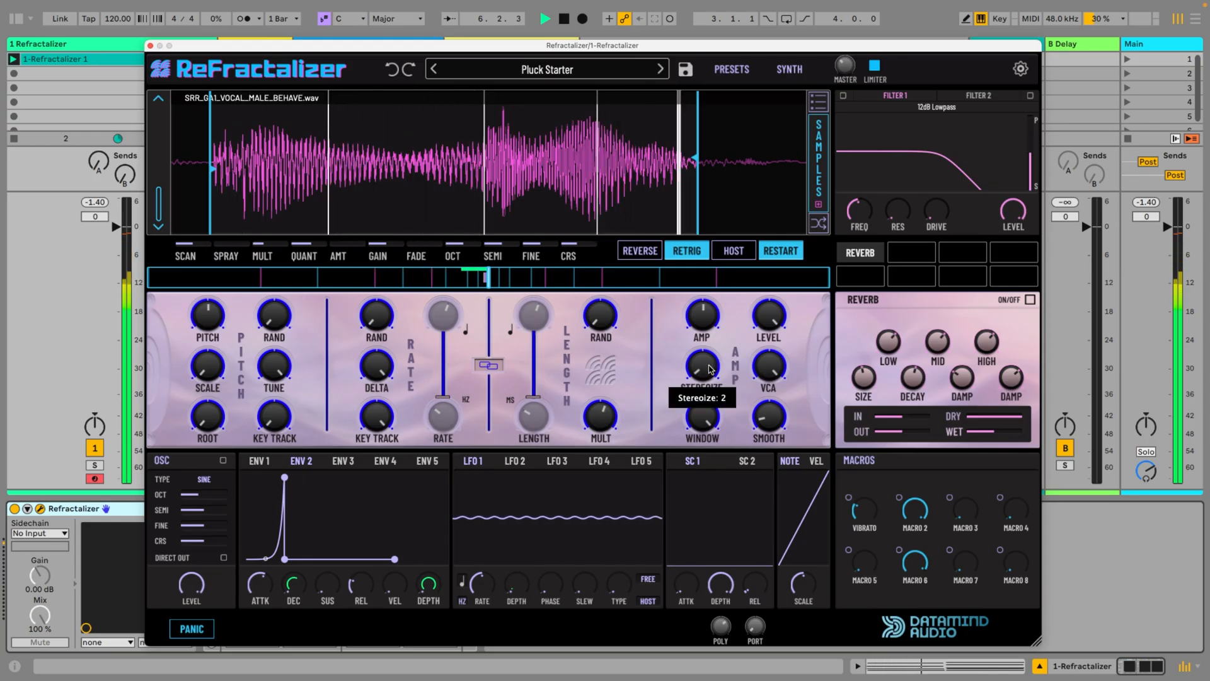
pyautogui.moveTo(707, 363); pyautogui.dragTo(703, 354)
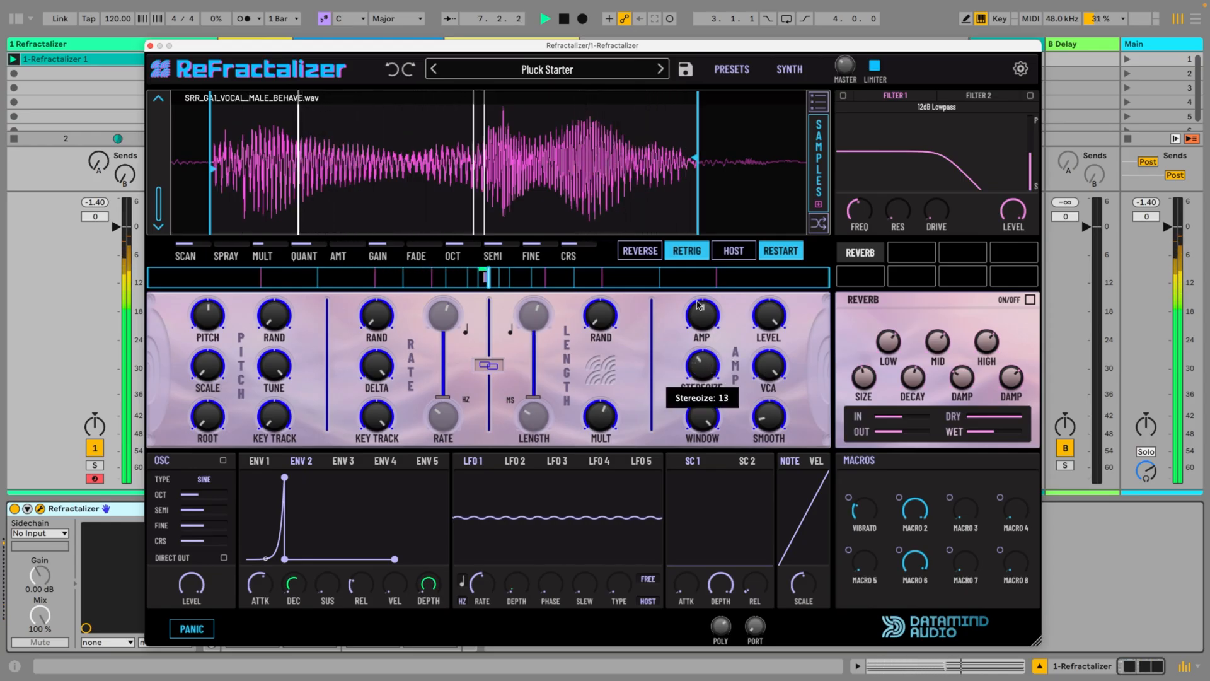
pyautogui.moveTo(704, 257); pyautogui.dragTo(708, 228)
pyautogui.moveTo(697, 376)
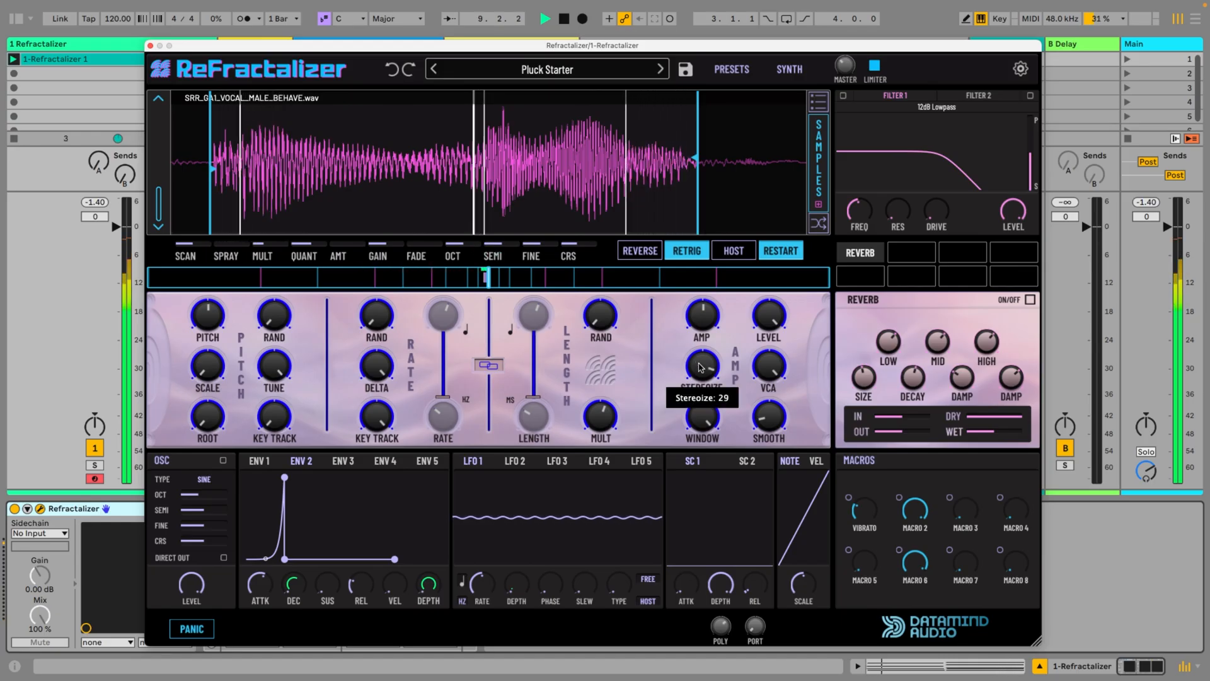
pyautogui.moveTo(607, 421)
pyautogui.mouseDown()
pyautogui.moveTo(603, 485)
pyautogui.moveTo(609, 373)
pyautogui.moveTo(606, 403)
pyautogui.mouseUp()
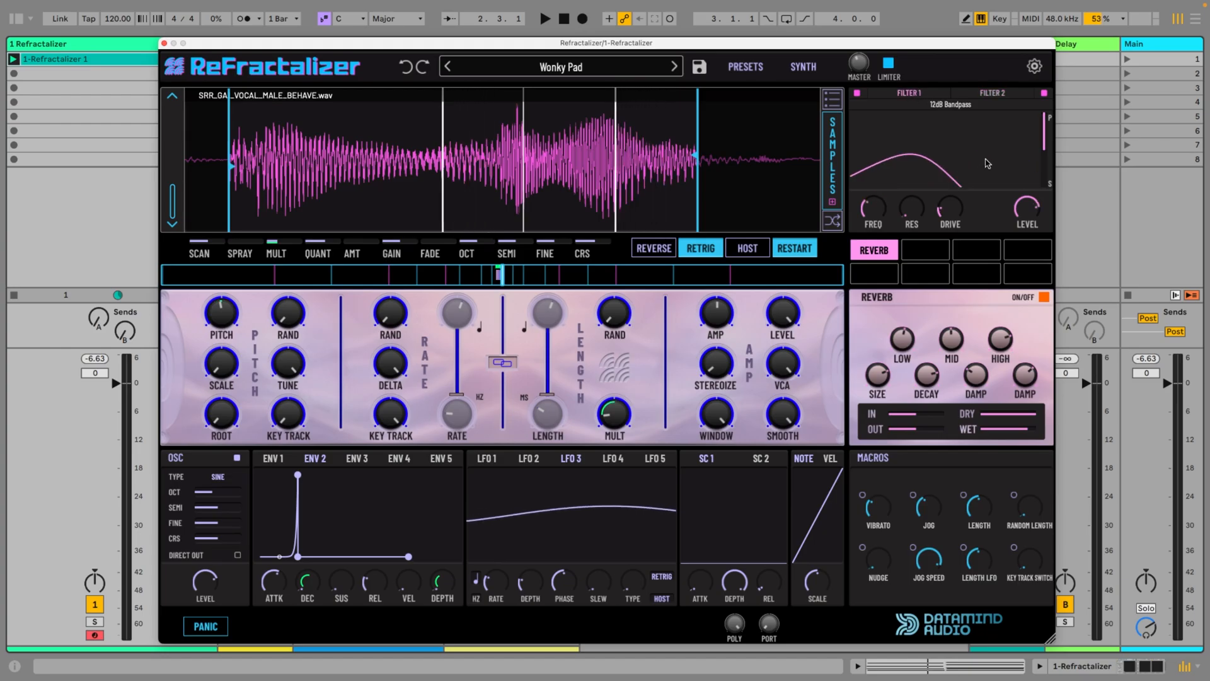
# Start playback of the Wonky Pad patch and adjust its Key Track Switch macro
pyautogui.press('space')
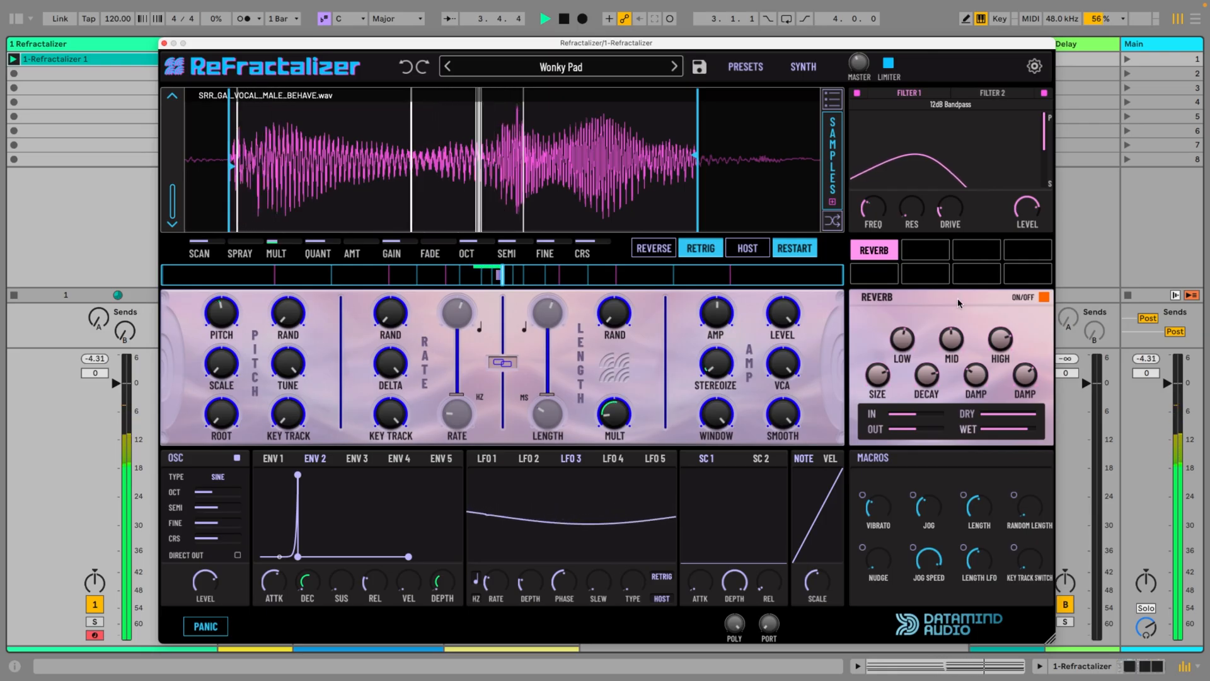
pyautogui.moveTo(1031, 568)
pyautogui.mouseDown()
pyautogui.moveTo(1019, 377)
pyautogui.moveTo(1024, 562)
pyautogui.moveTo(1037, 474)
pyautogui.moveTo(1037, 568)
pyautogui.moveTo(1041, 364)
pyautogui.moveTo(1028, 558)
pyautogui.mouseUp()
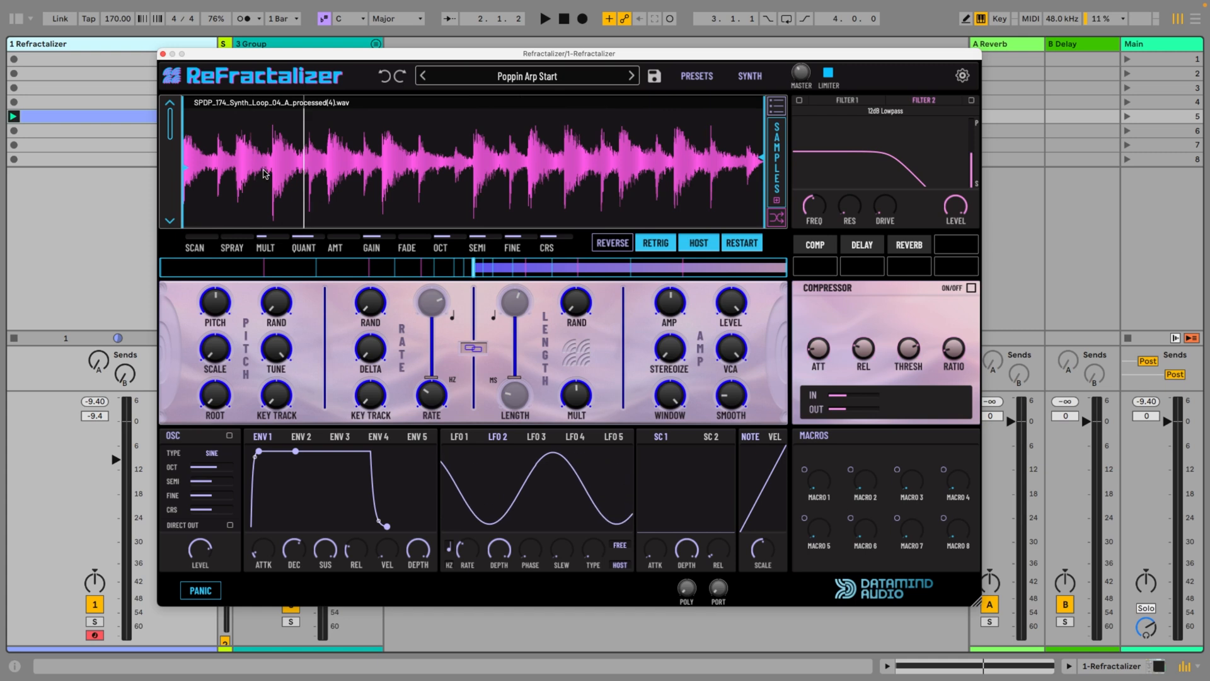
# Play the synth loop in the Poppin Arp Start patch against the metronome to check its timing, and stop playback
pyautogui.moveTo(169, 126); pyautogui.dragTo(170, 268)
pyautogui.click(777, 217)
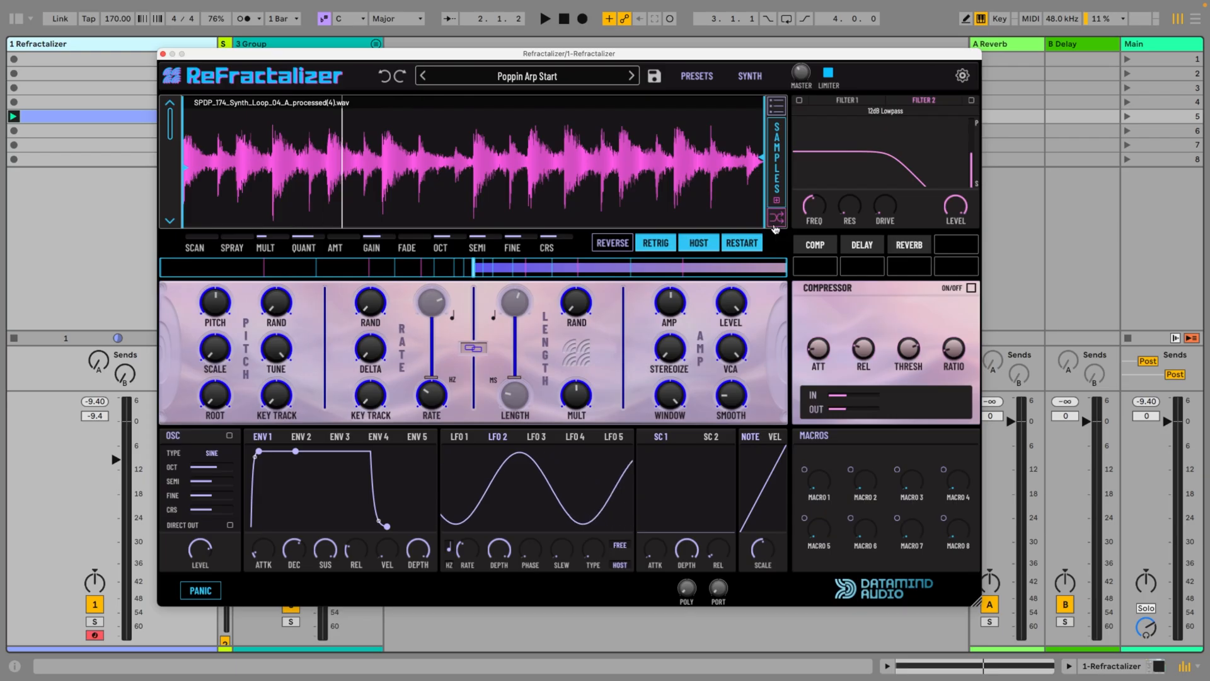
pyautogui.press('space')
pyautogui.moveTo(170, 118)
pyautogui.mouseDown()
pyautogui.moveTo(165, 282)
pyautogui.moveTo(170, 120)
pyautogui.mouseUp()
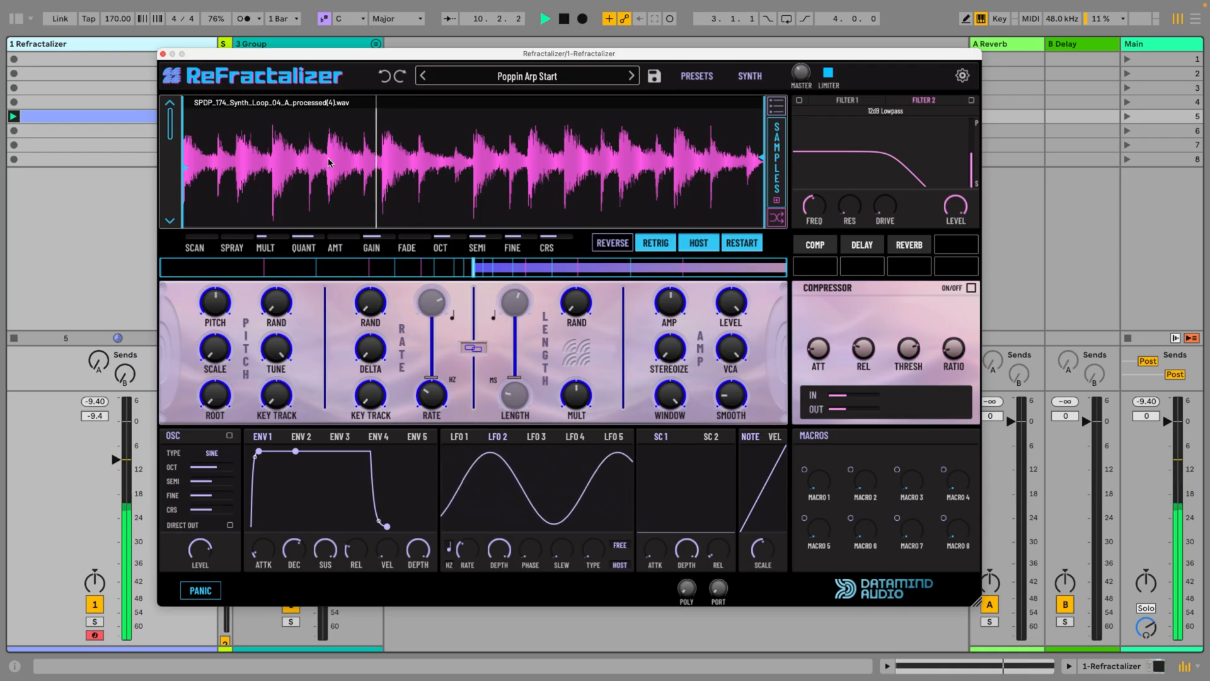
pyautogui.click(246, 18)
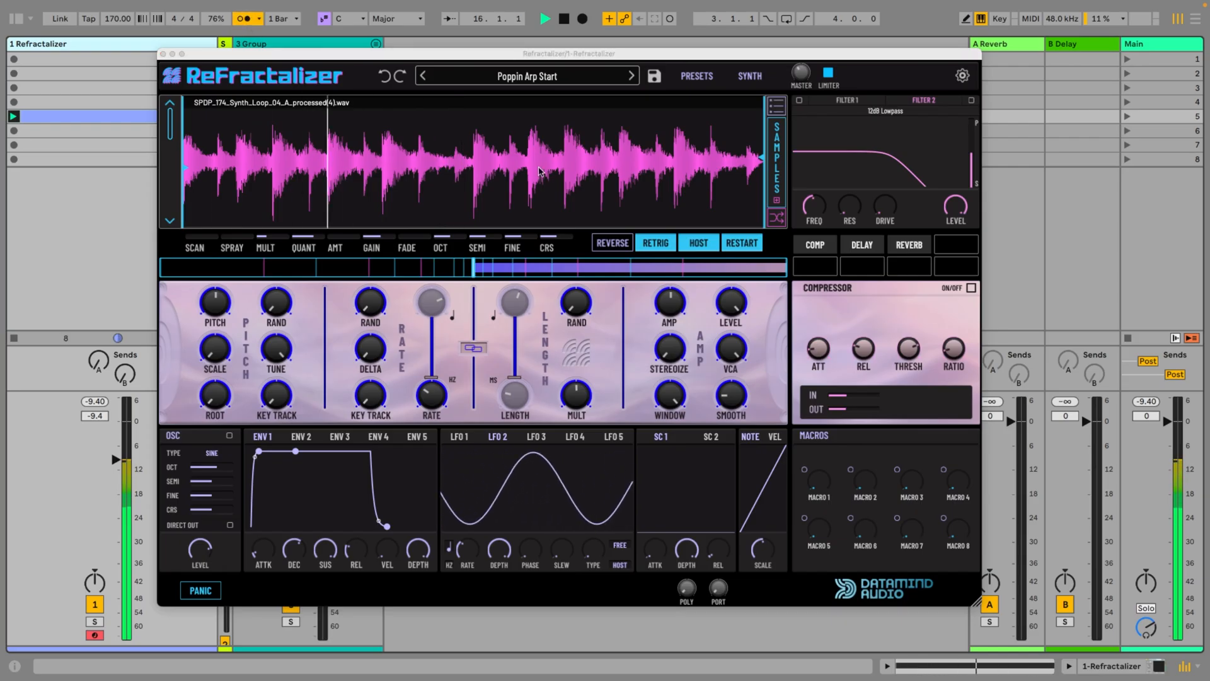
pyautogui.press('space')
# Try reducing the scan speed to half of its forward range and audition the loop
pyautogui.click(632, 271)
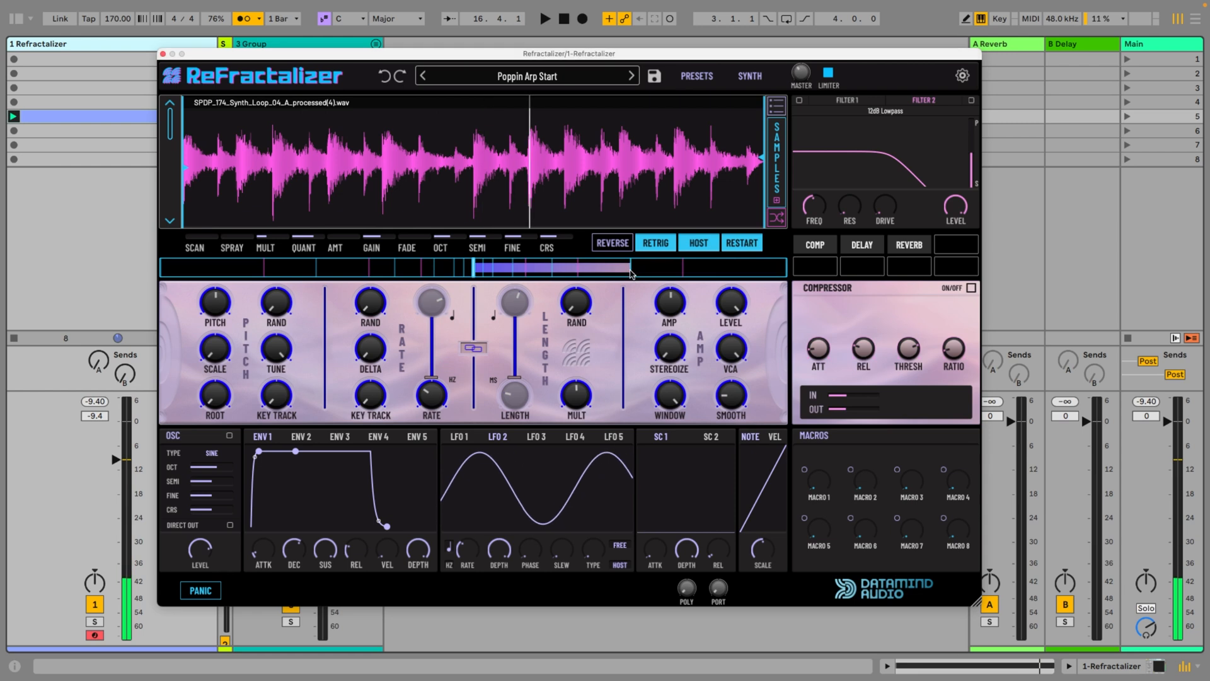
pyautogui.press('space')
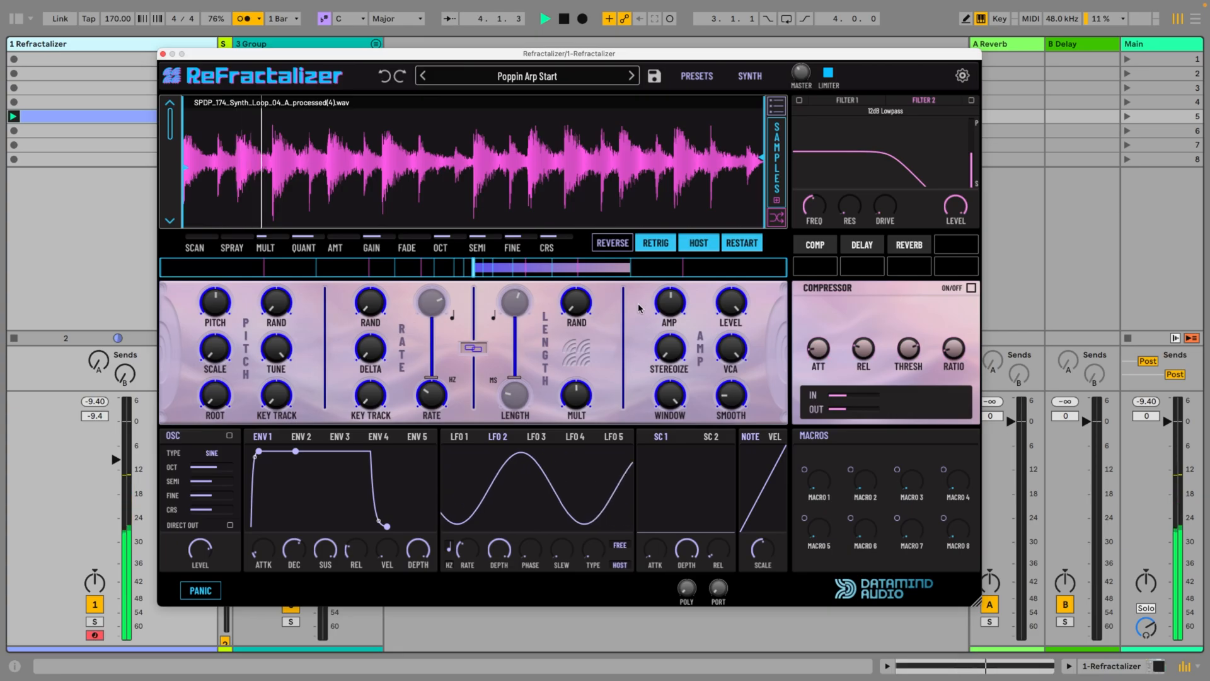
pyautogui.press('space')
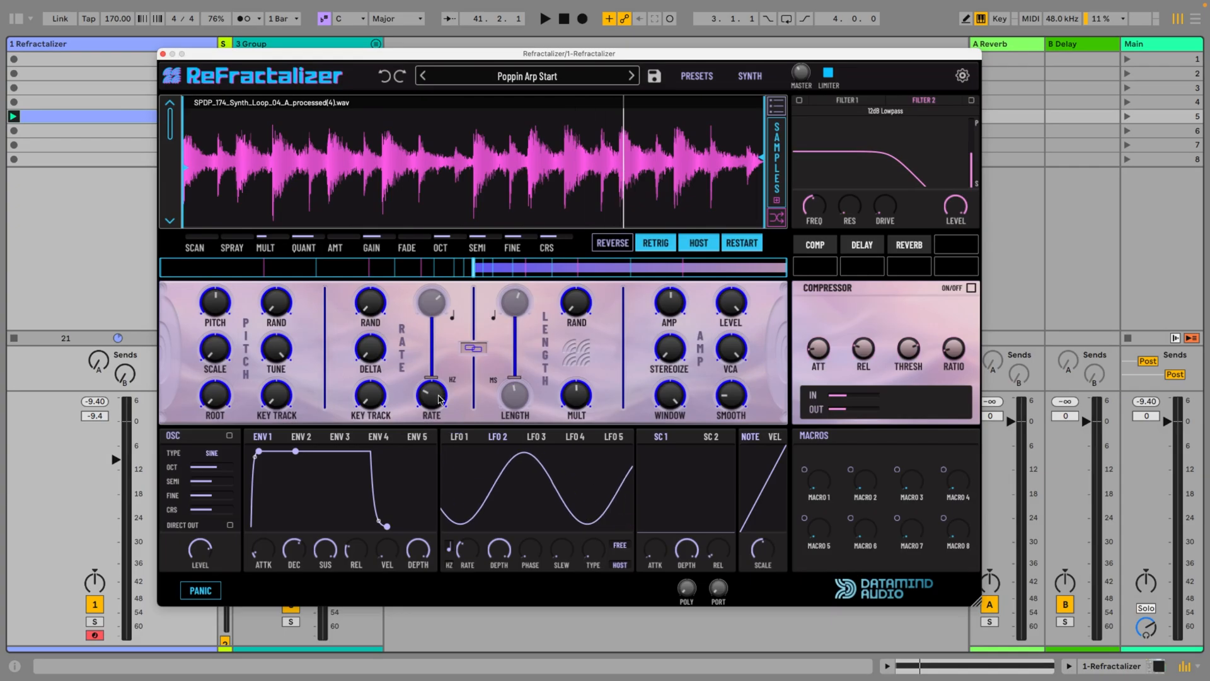
# Switch the grain rate to tempo-synced values, unlink it from the grain length and start playback
pyautogui.moveTo(431, 378); pyautogui.dragTo(447, 312)
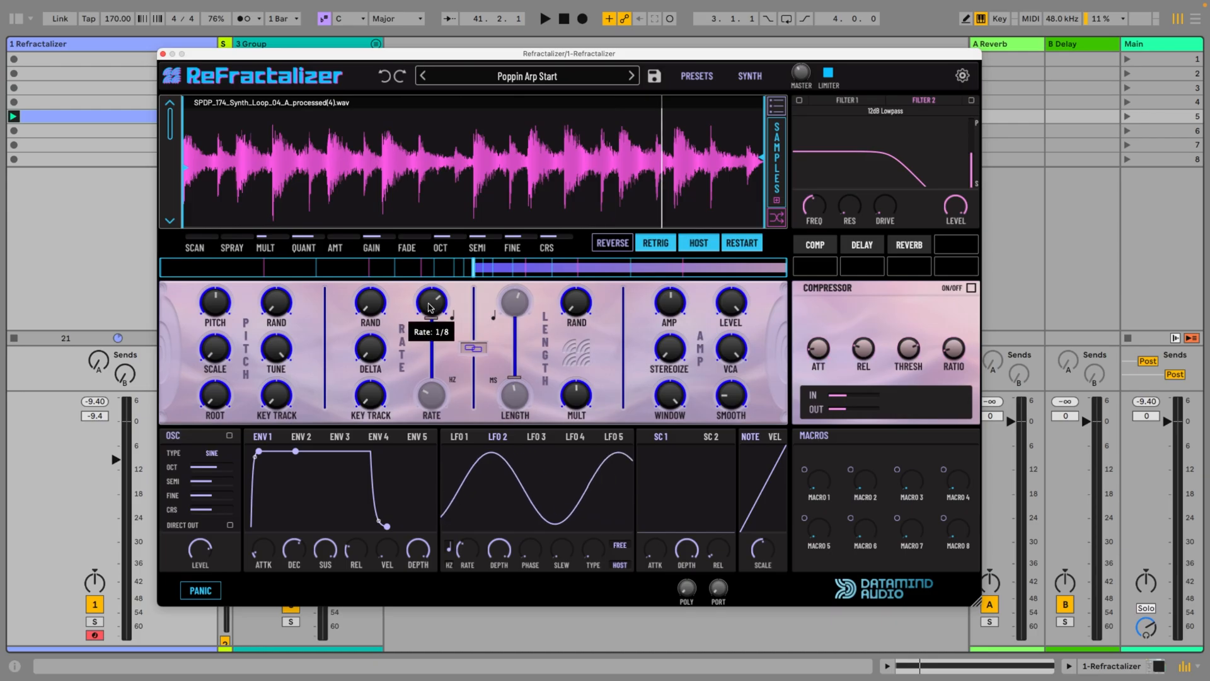
pyautogui.click(476, 350)
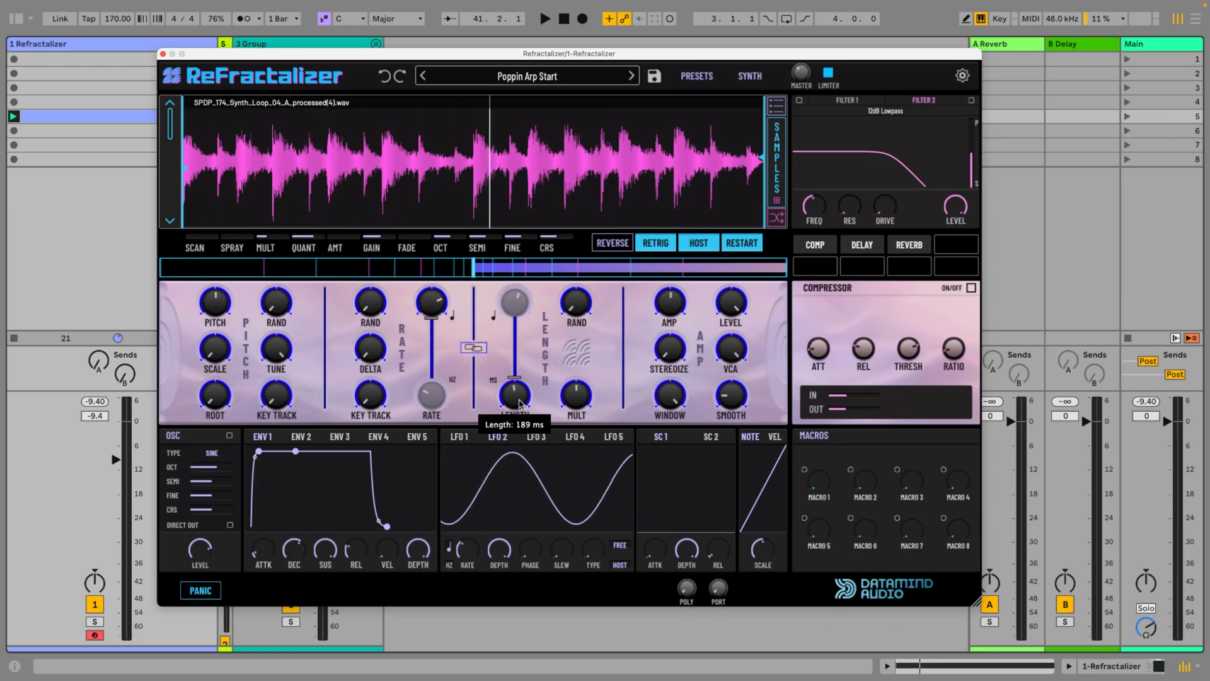
pyautogui.press('space')
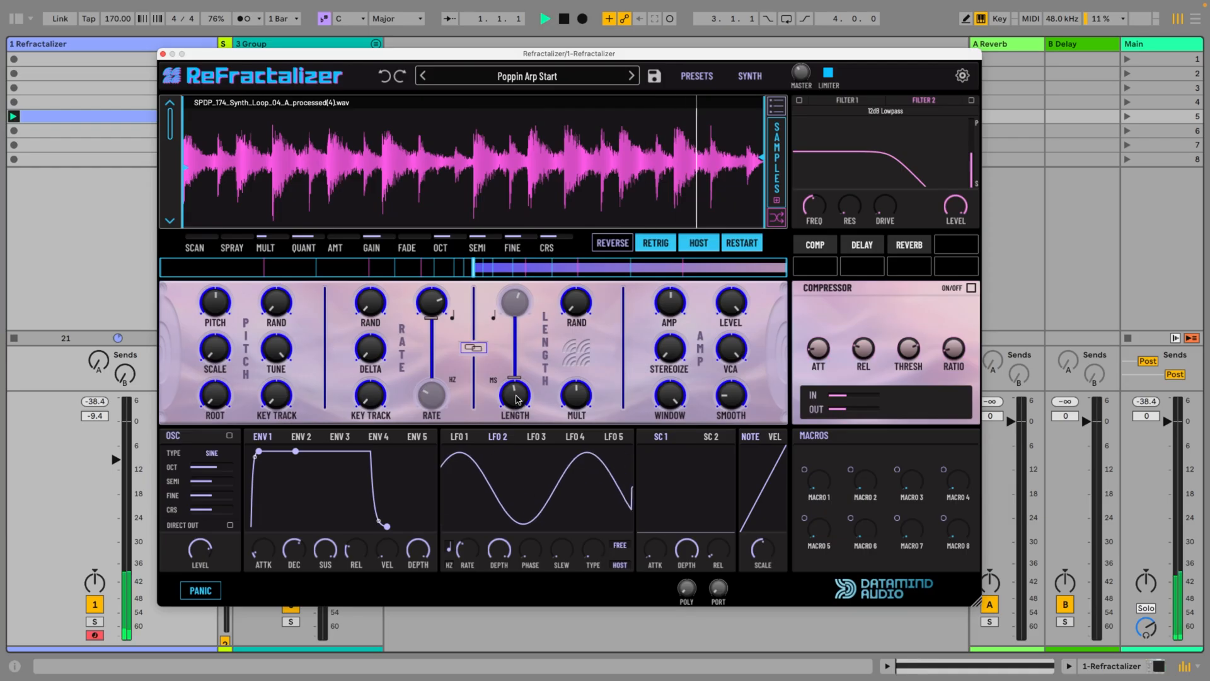
# Shorten the grain length, try synced rates around 1/16 and add random length variation
pyautogui.moveTo(514, 397)
pyautogui.moveTo(512, 411)
pyautogui.mouseDown()
pyautogui.moveTo(511, 444)
pyautogui.moveTo(511, 428)
pyautogui.mouseUp()
pyautogui.moveTo(429, 298)
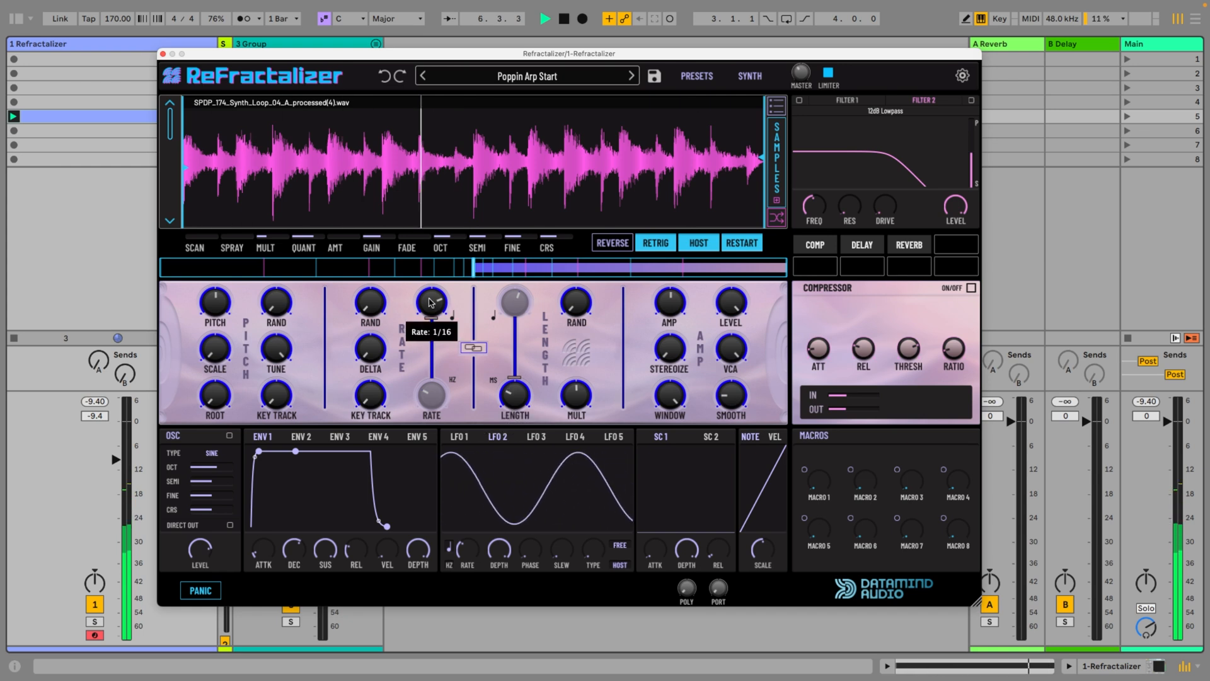
pyautogui.moveTo(429, 310); pyautogui.dragTo(426, 309)
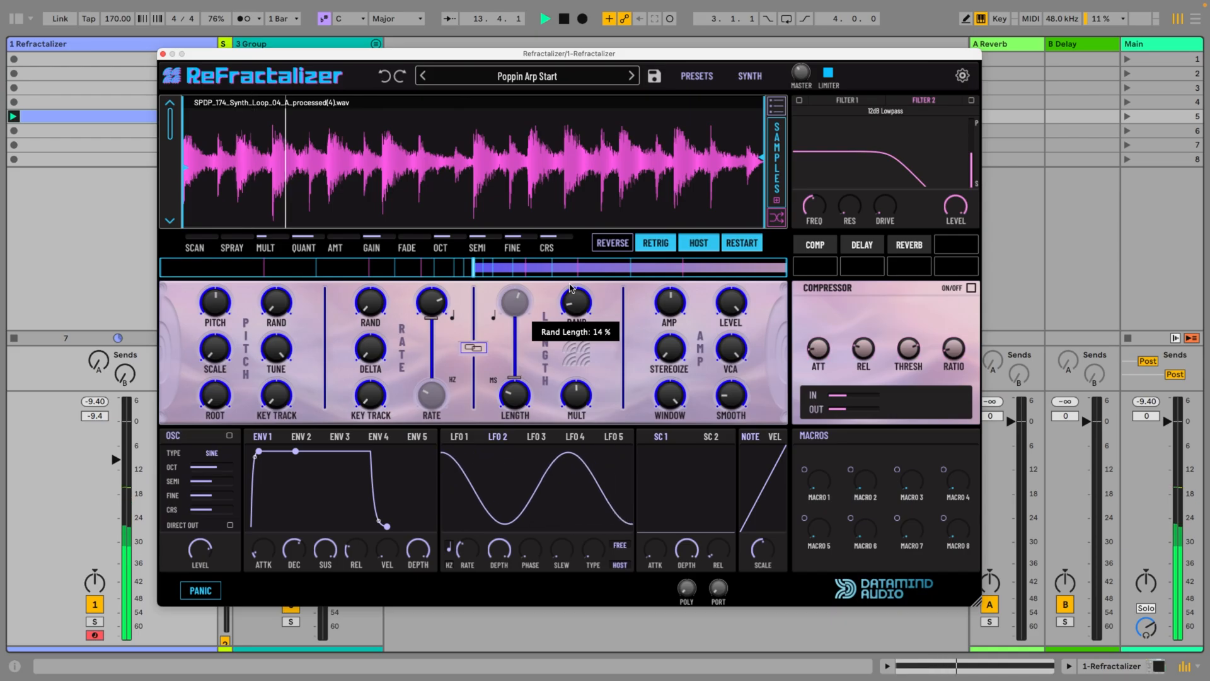
pyautogui.moveTo(570, 283)
pyautogui.mouseDown()
pyautogui.moveTo(569, 271)
pyautogui.moveTo(576, 296)
pyautogui.mouseUp()
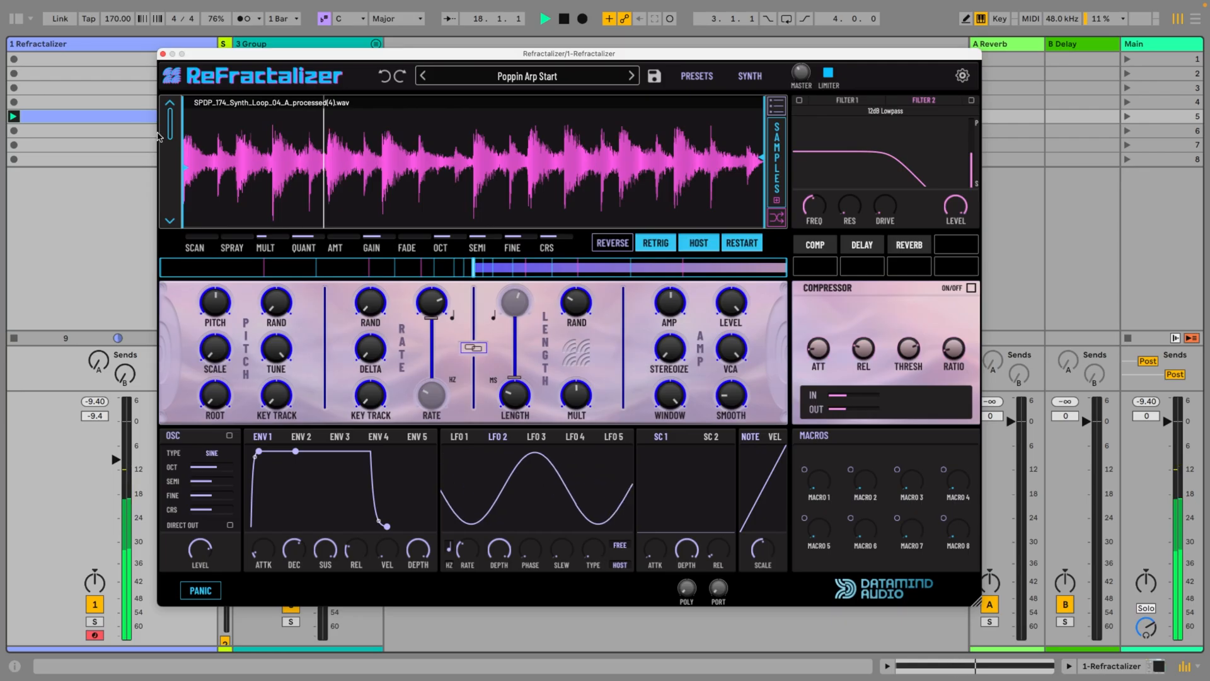
# Move the sample selector further down the samples and try the semitone tuning in the sample list during playback
pyautogui.moveTo(174, 153)
pyautogui.mouseDown()
pyautogui.moveTo(185, 314)
pyautogui.moveTo(177, 176)
pyautogui.mouseUp()
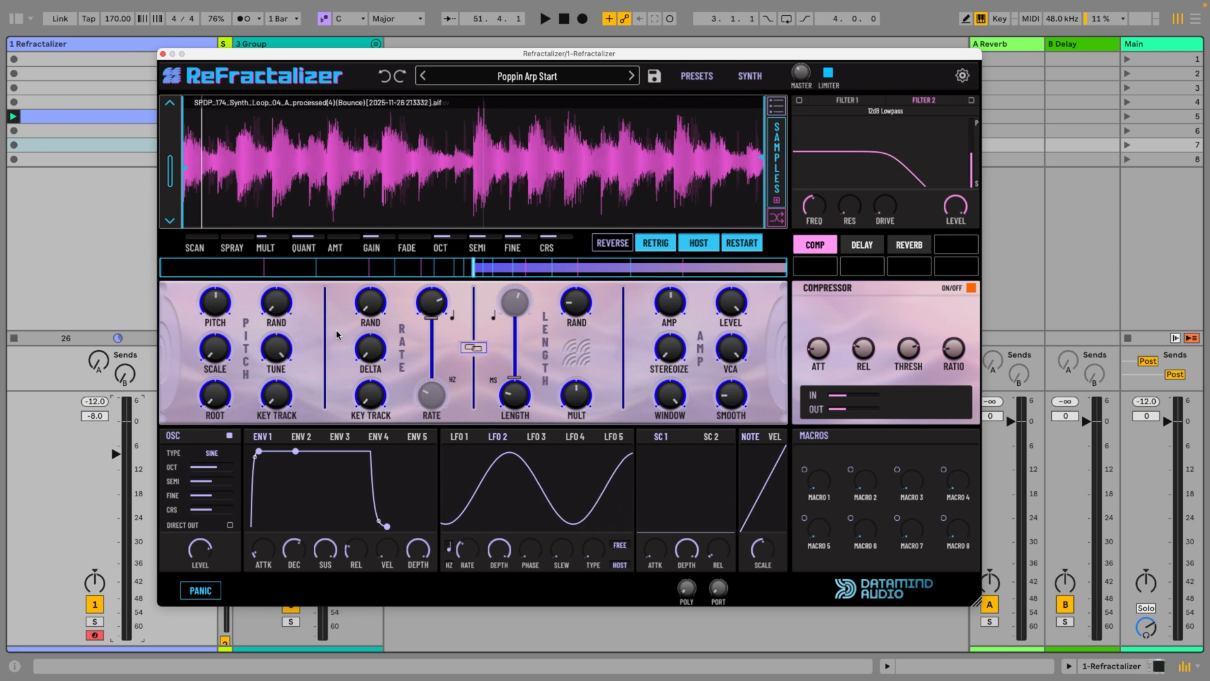
pyautogui.click(776, 108)
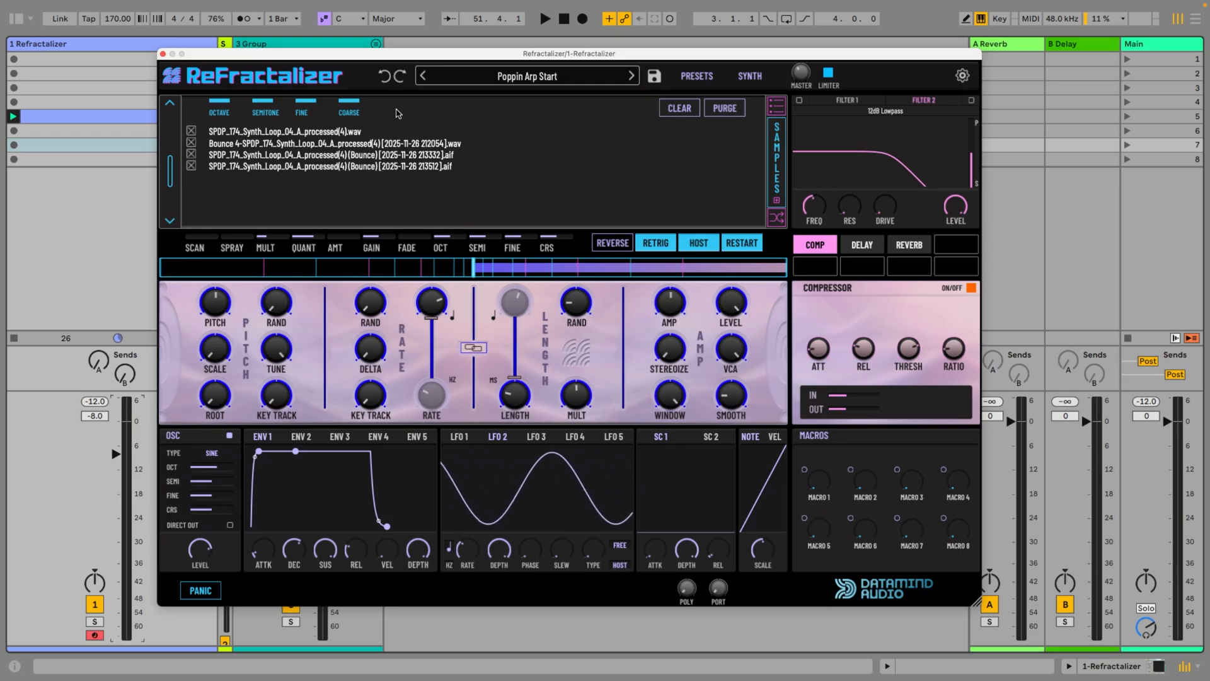
pyautogui.press('space')
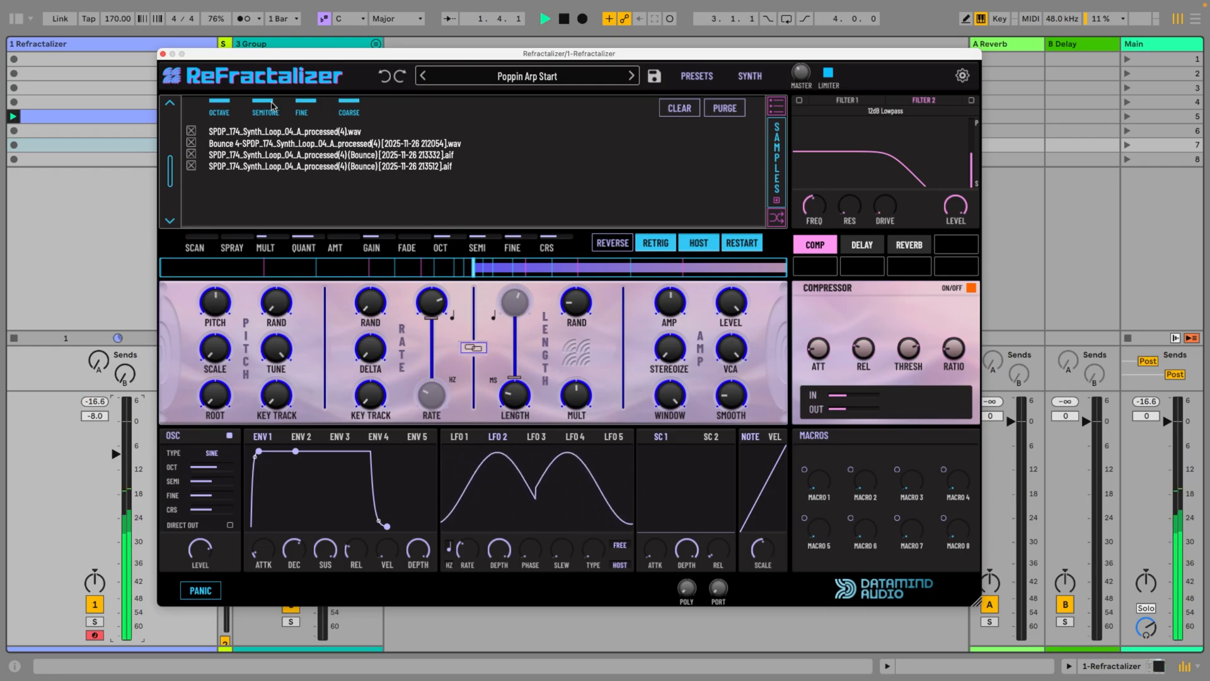
pyautogui.moveTo(271, 102); pyautogui.dragTo(273, 100)
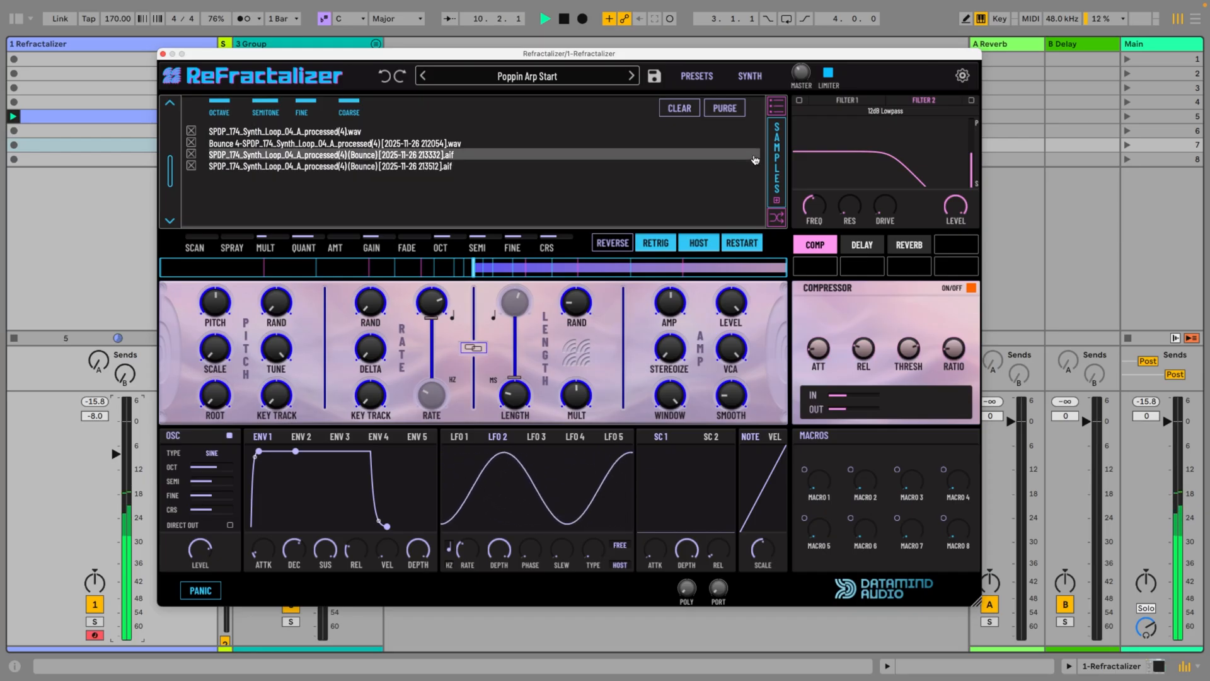
pyautogui.click(776, 106)
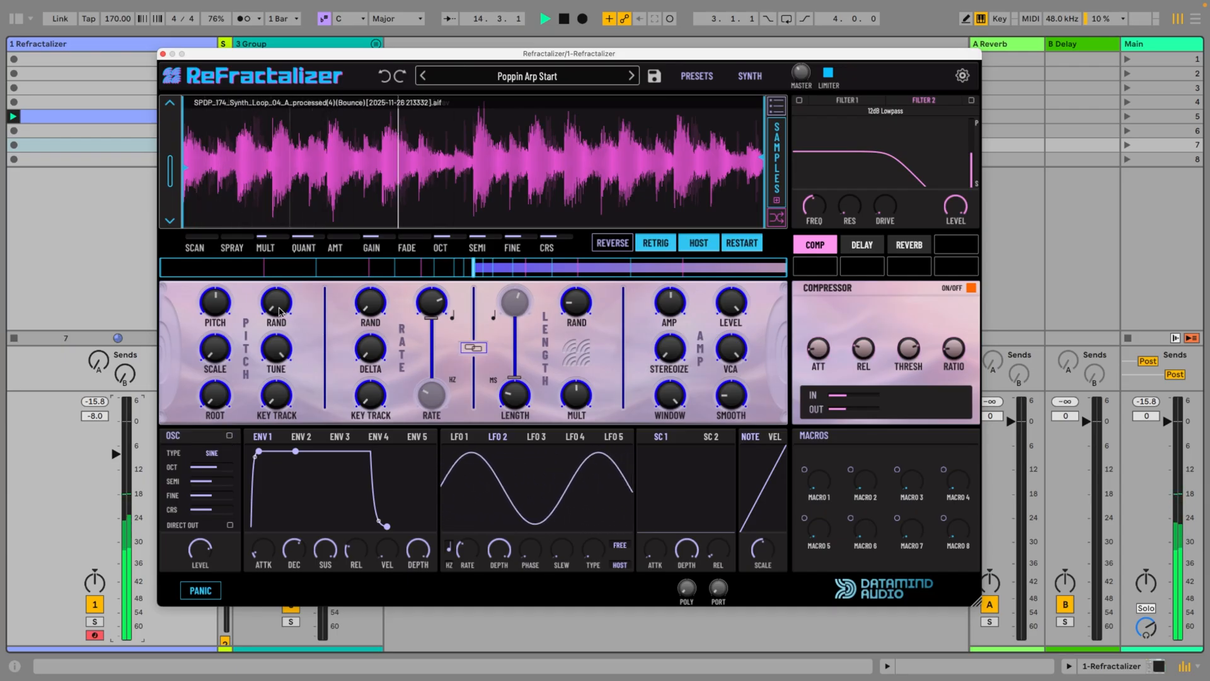
# Set the pitch scale to Octaves and raise the pitch randomisation to 18
pyautogui.moveTo(279, 310)
pyautogui.moveTo(279, 310); pyautogui.dragTo(282, 388)
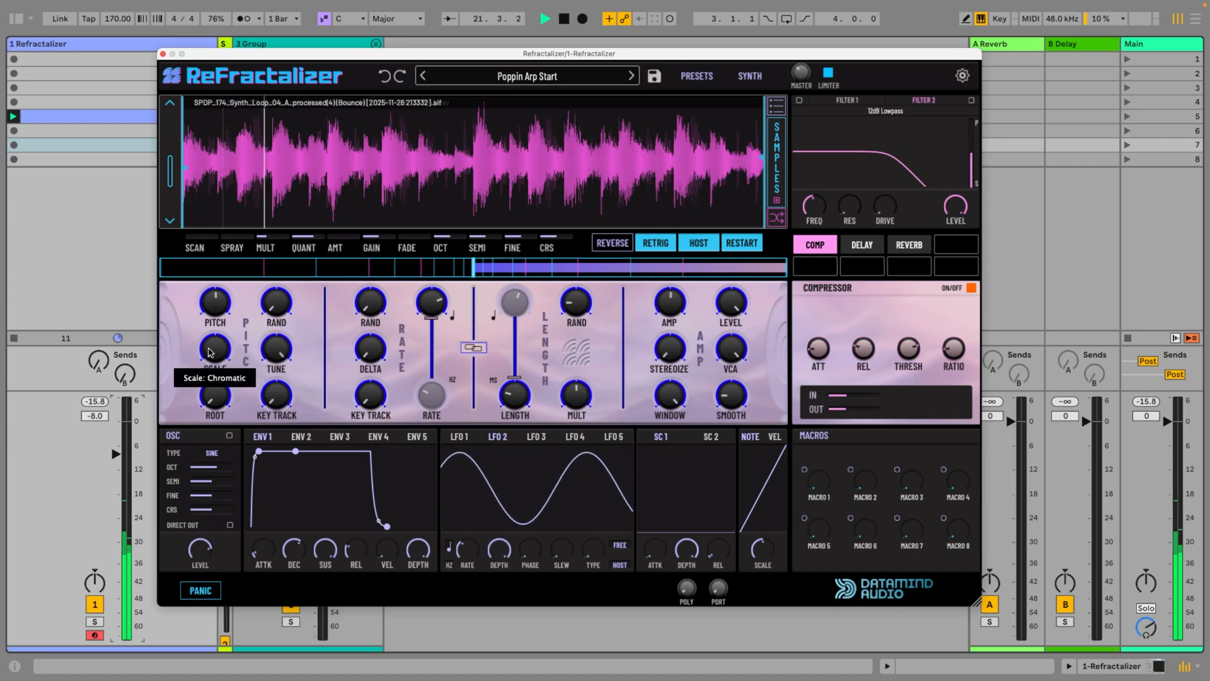
pyautogui.moveTo(211, 352); pyautogui.dragTo(212, 344)
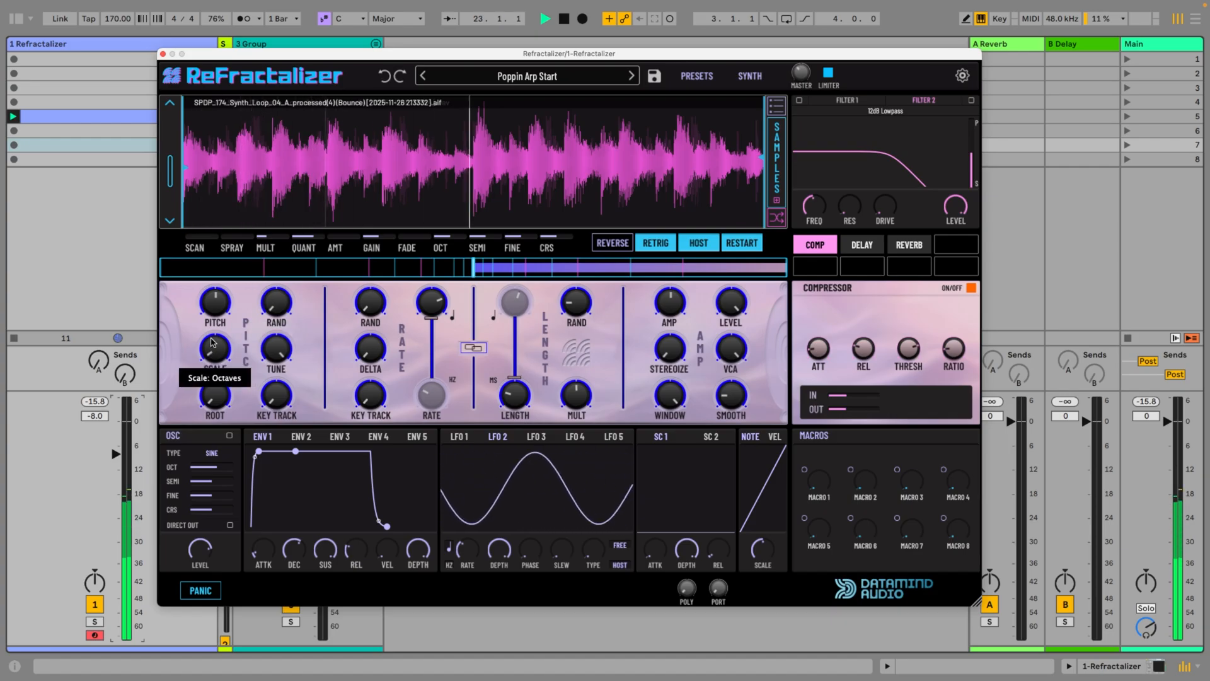
pyautogui.moveTo(280, 306); pyautogui.dragTo(272, 271)
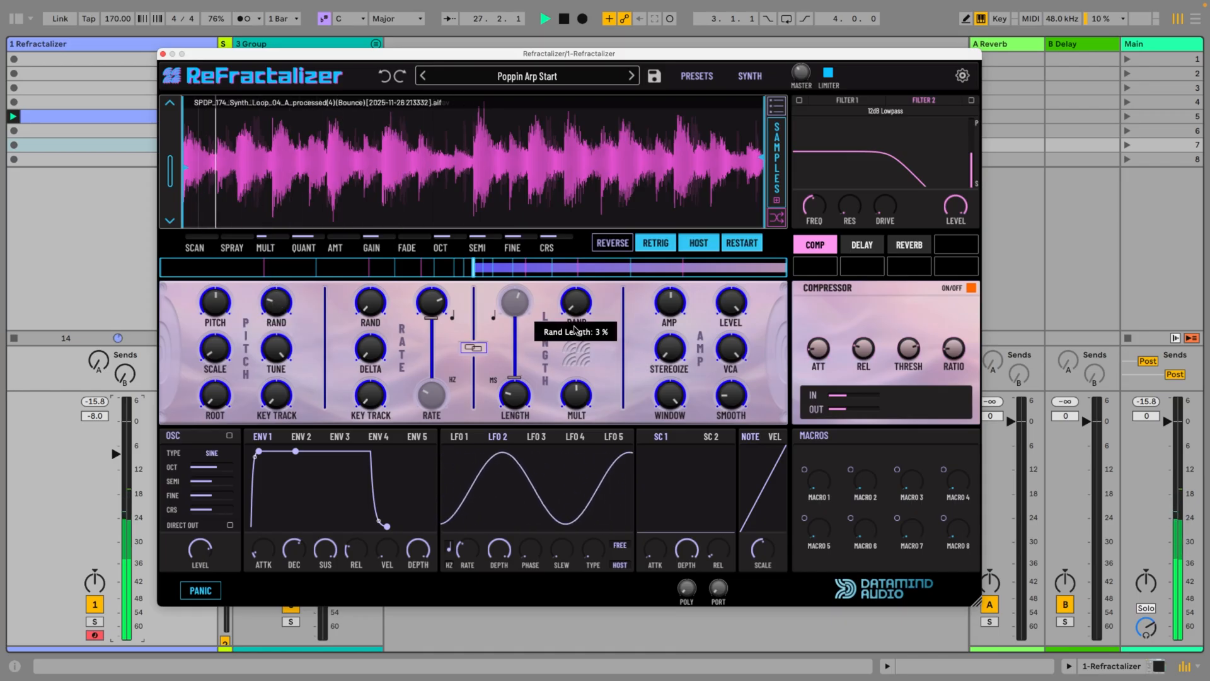
# Raise the random grain length, choose a different pitch scale and try pitch randomisation amounts such as 5.1
pyautogui.moveTo(575, 328)
pyautogui.mouseDown()
pyautogui.moveTo(577, 296)
pyautogui.moveTo(574, 307)
pyautogui.mouseUp()
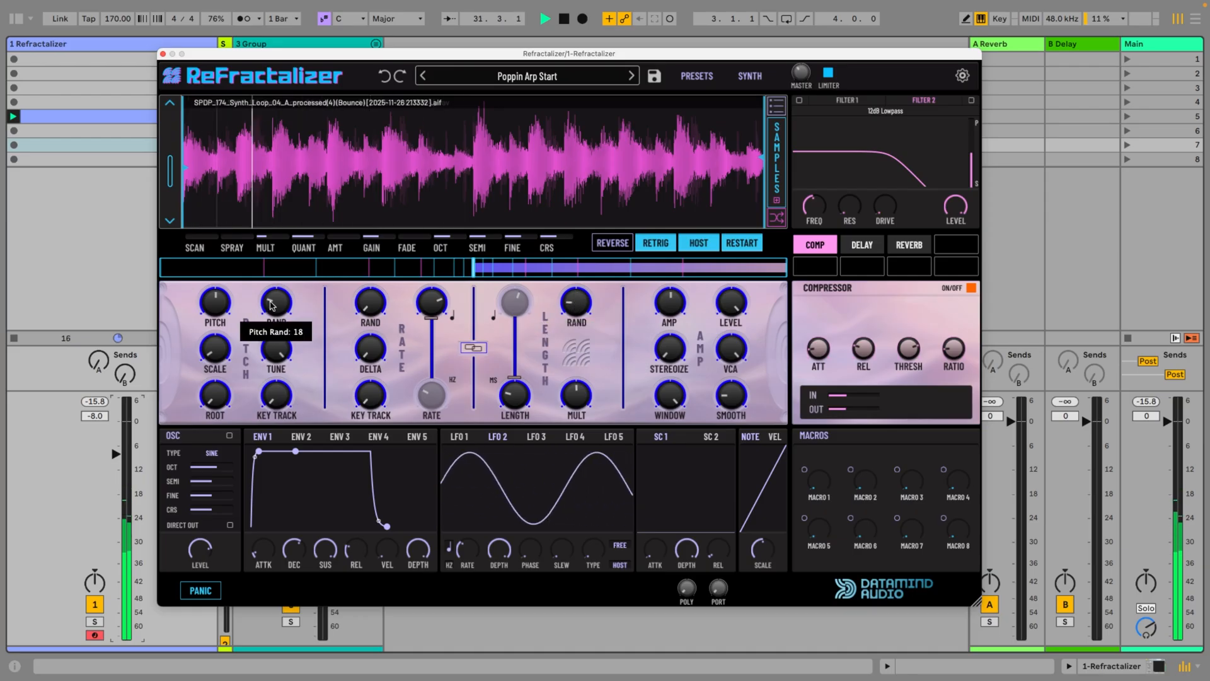
pyautogui.moveTo(215, 348); pyautogui.dragTo(216, 335)
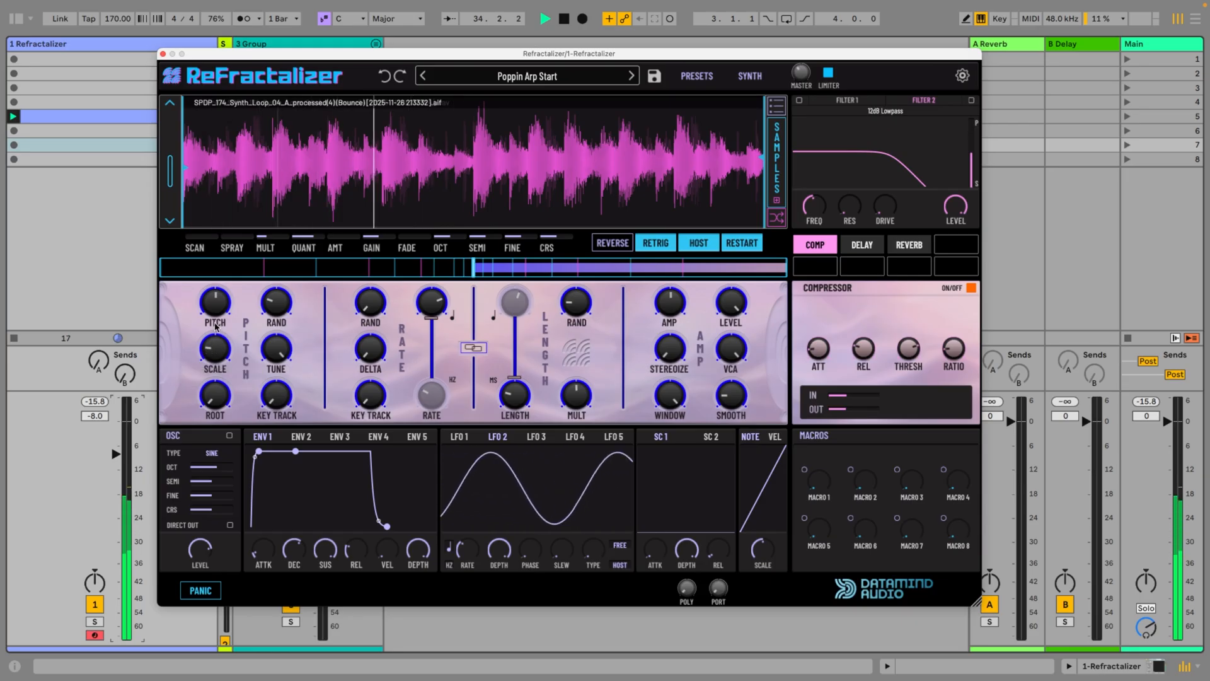
pyautogui.scroll(-5, 279, 302)
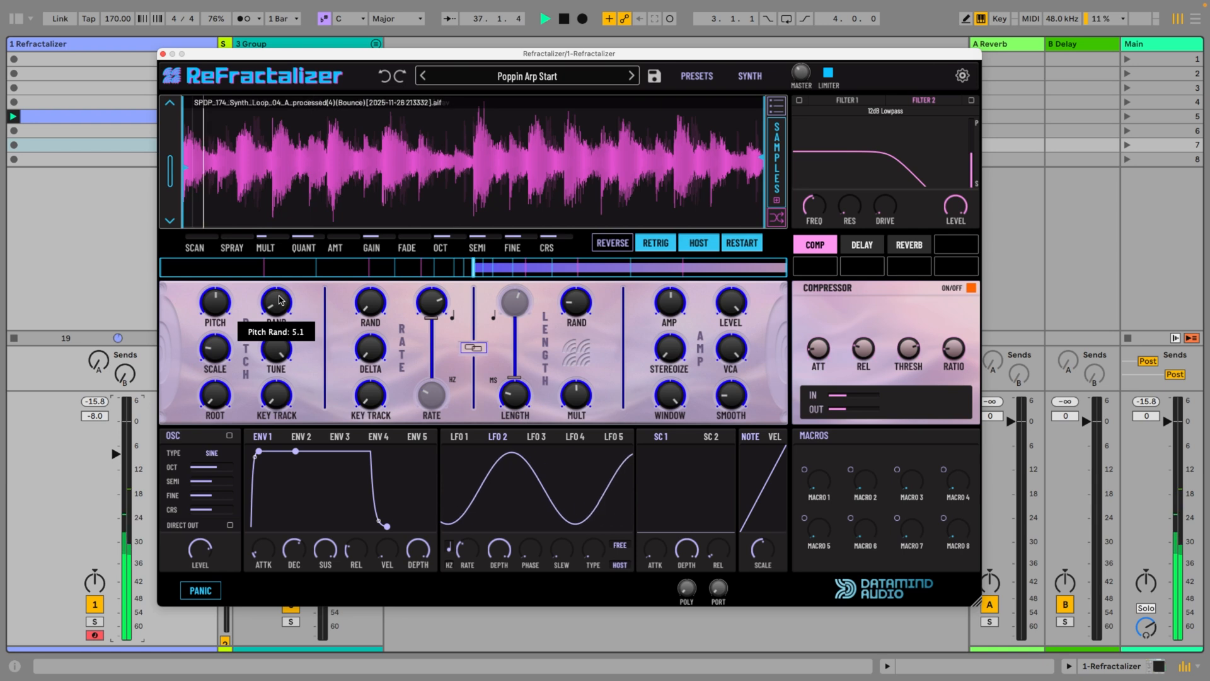
pyautogui.scroll(1, 279, 300)
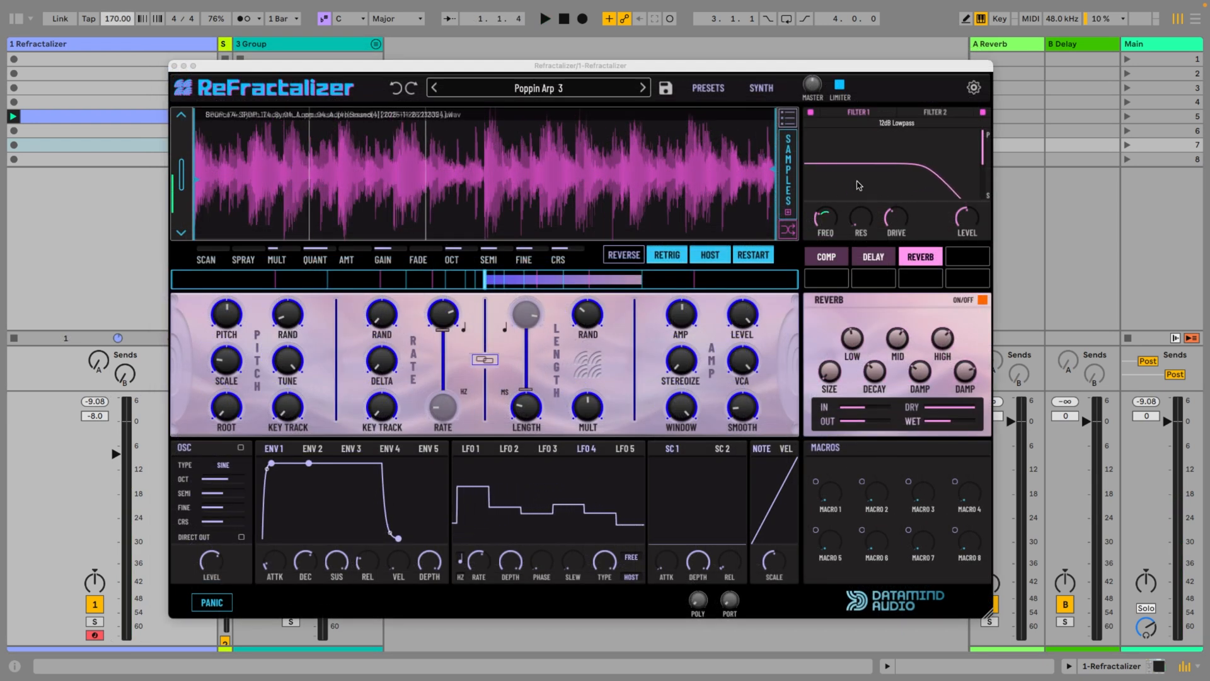
# Examine the compressor, delay and reverb settings of the Poppin Arp 3 patch
pyautogui.click(827, 257)
pyautogui.click(874, 257)
pyautogui.click(920, 257)
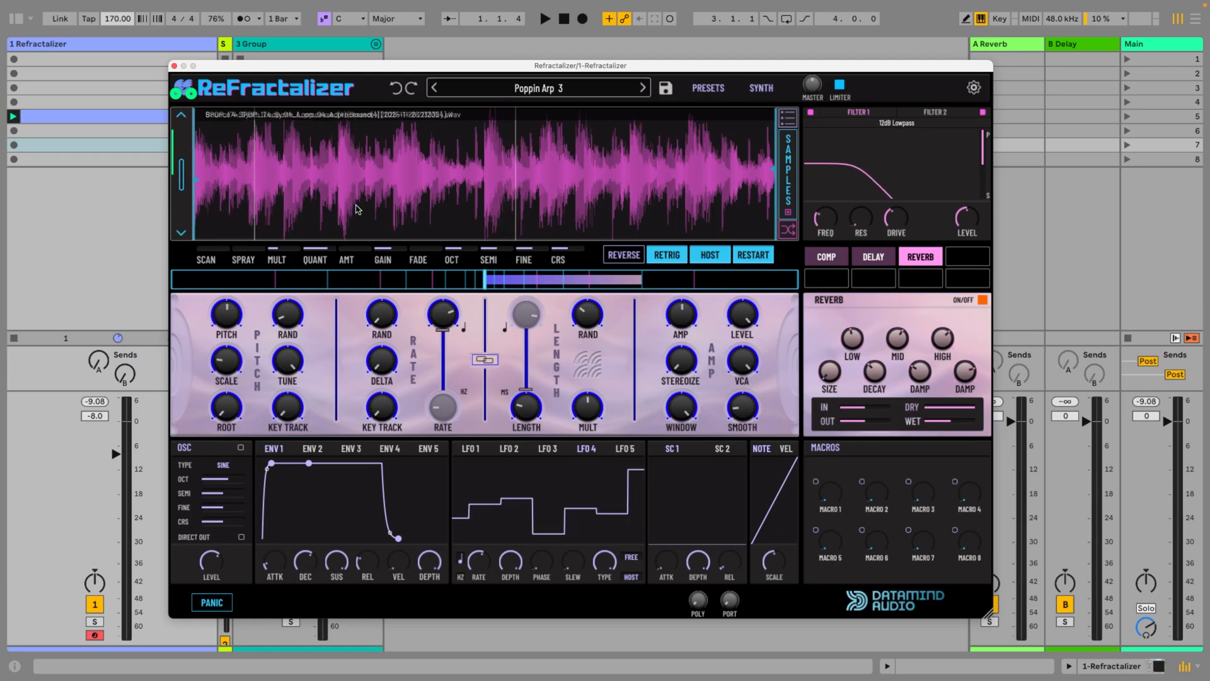
# Play the Poppin Arp 3 patch and set the project tempo to 130 BPM
pyautogui.press('space')
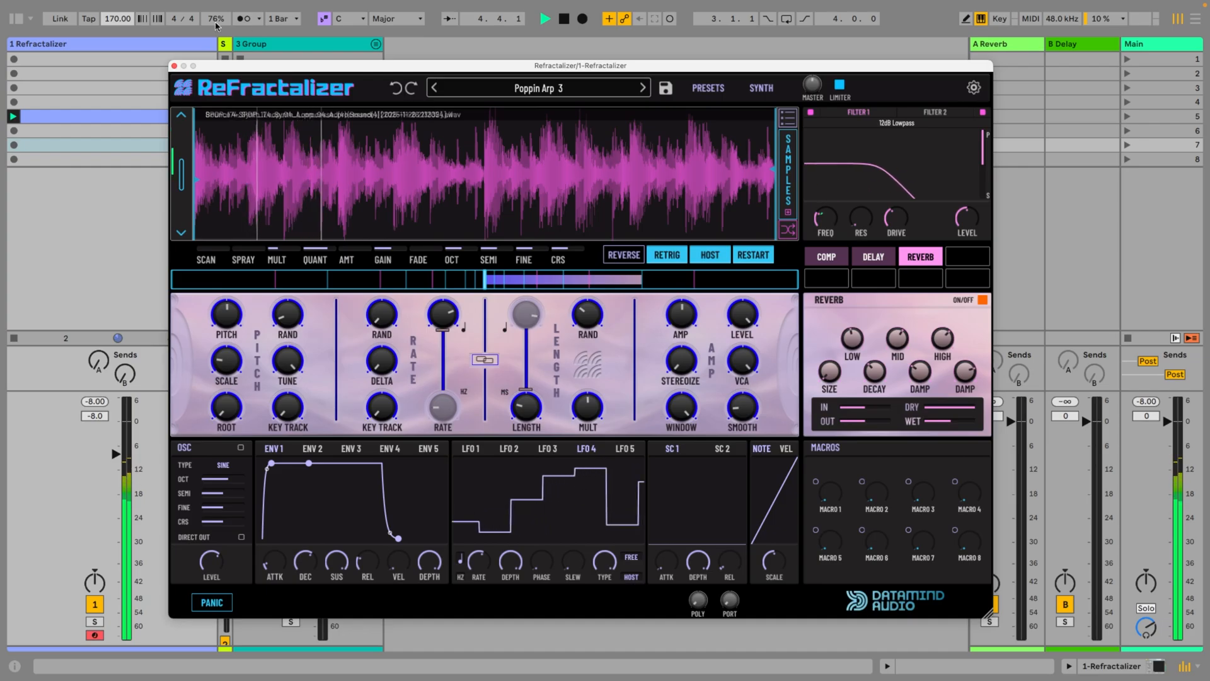
pyautogui.click(110, 24)
pyautogui.write('130')
pyautogui.press('Return')
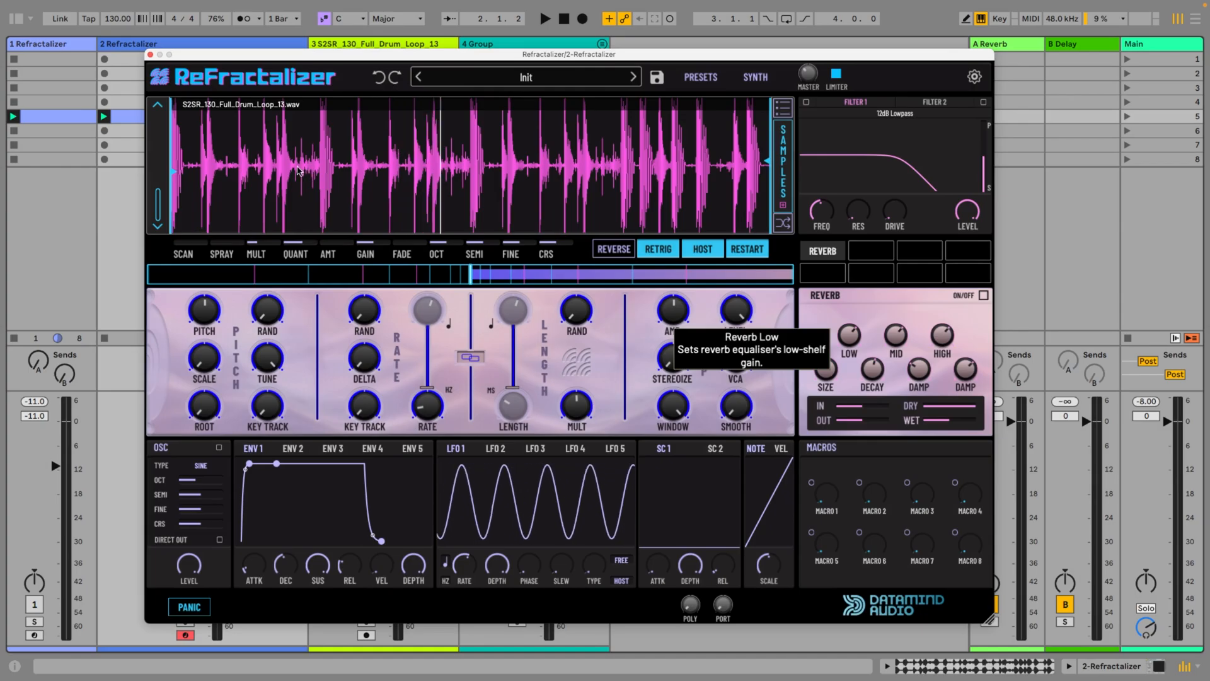
# Play the Init drum loop patch and briefly check its timing against the metronome
pyautogui.press('space')
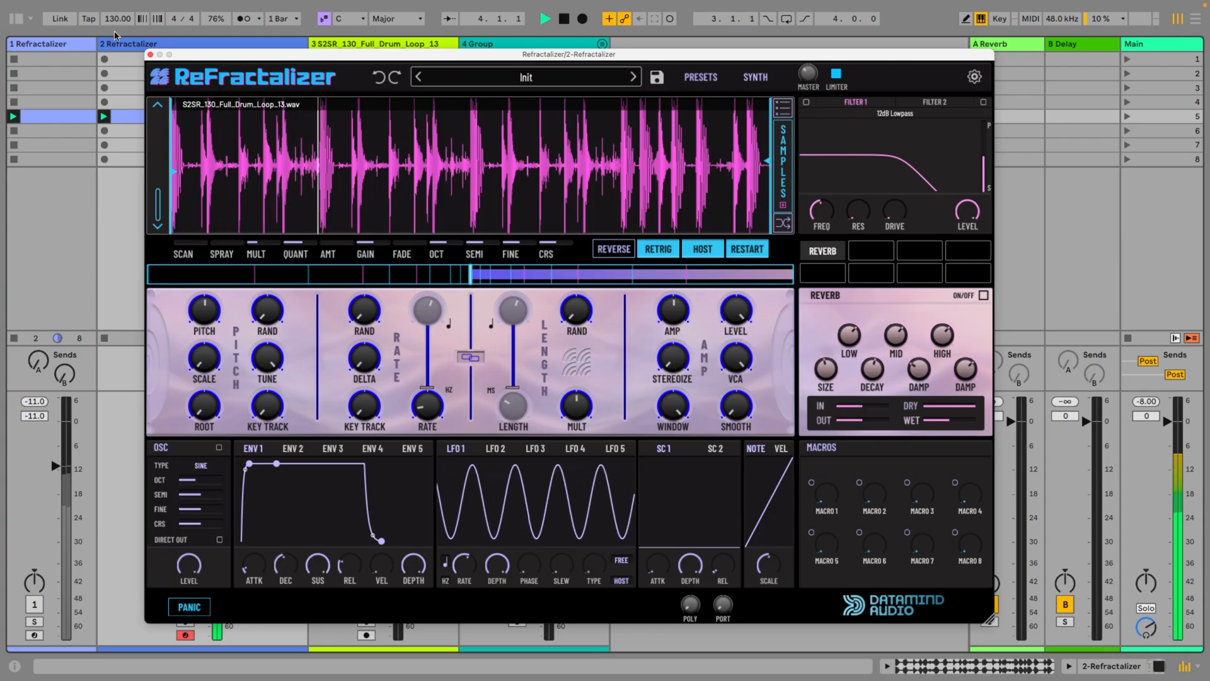
pyautogui.click(246, 21)
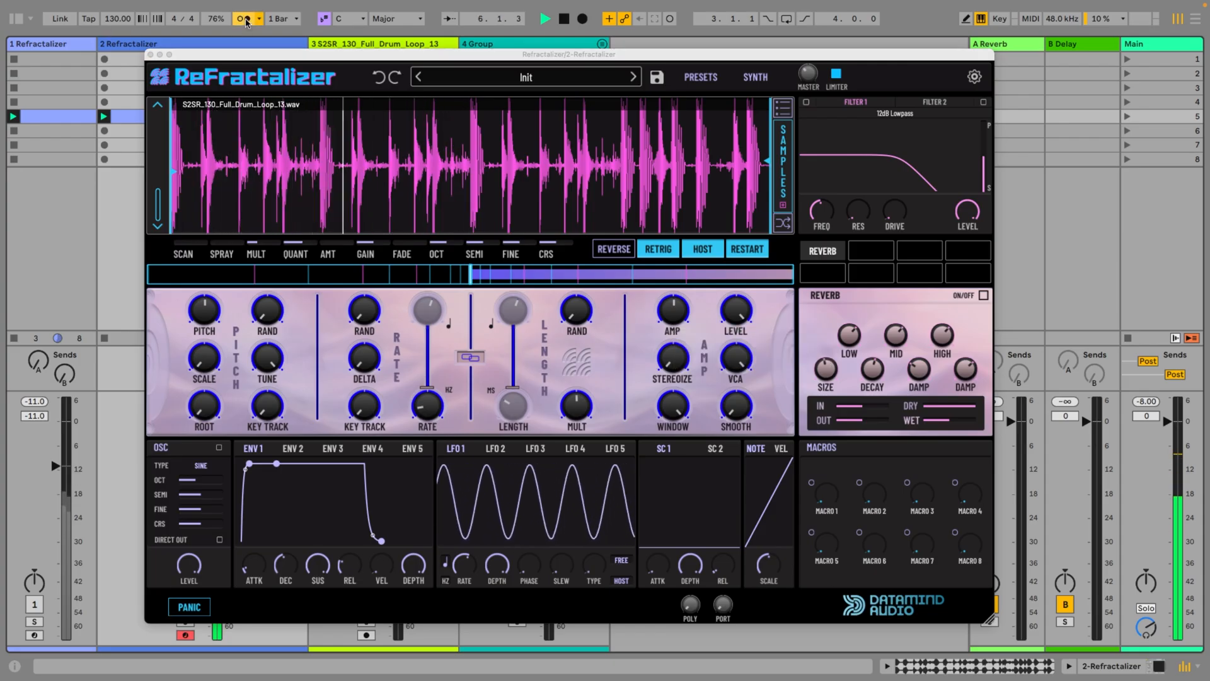
pyautogui.click(246, 22)
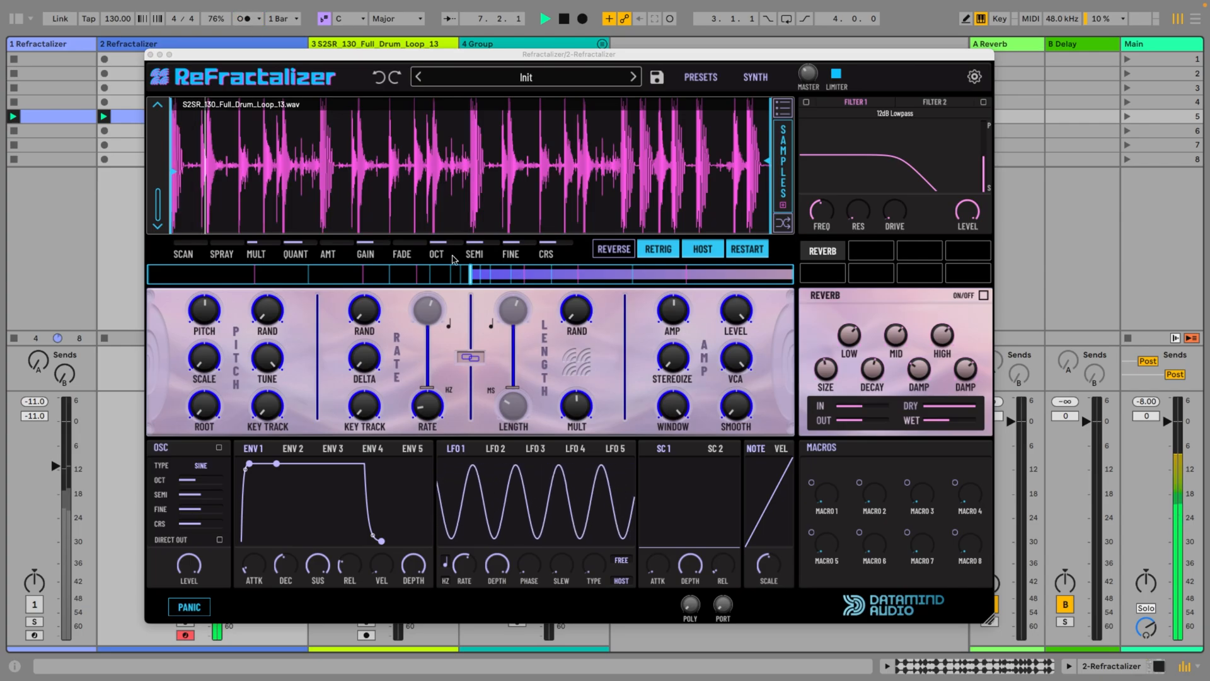
# Switch the grain rate from Hz to tempo-synced notes and try unlinking the grain length from it before restoring the link
pyautogui.moveTo(429, 390); pyautogui.dragTo(428, 326)
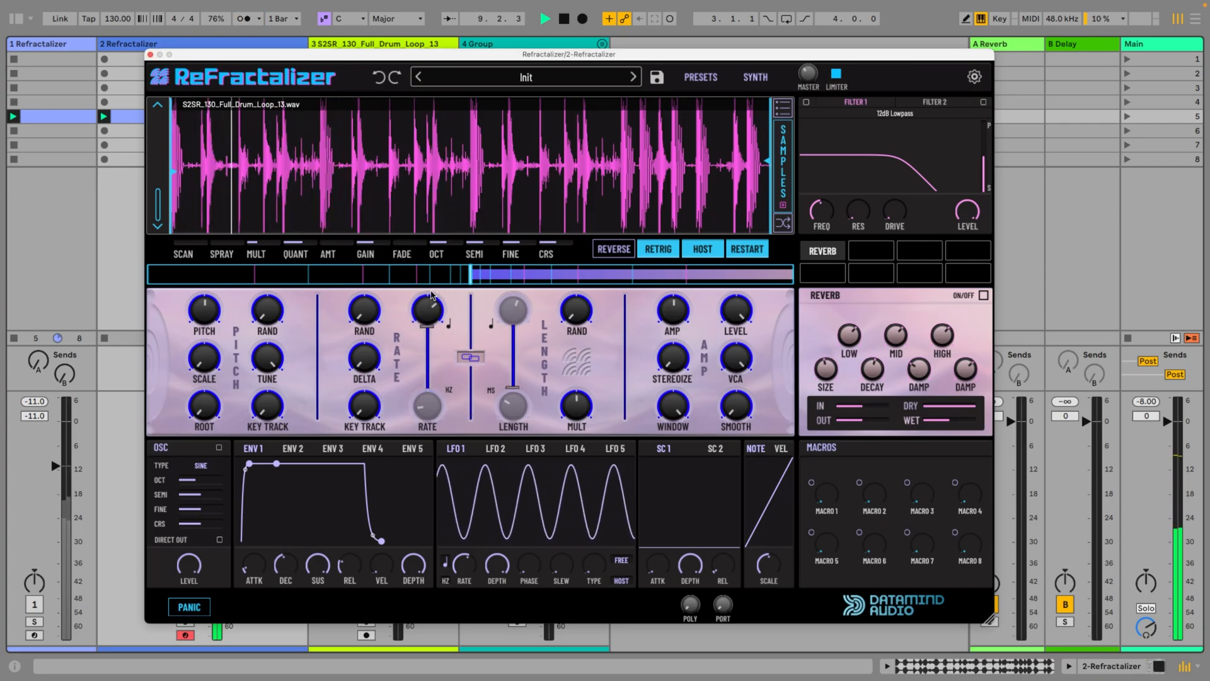
pyautogui.click(471, 359)
pyautogui.moveTo(514, 414); pyautogui.dragTo(514, 413)
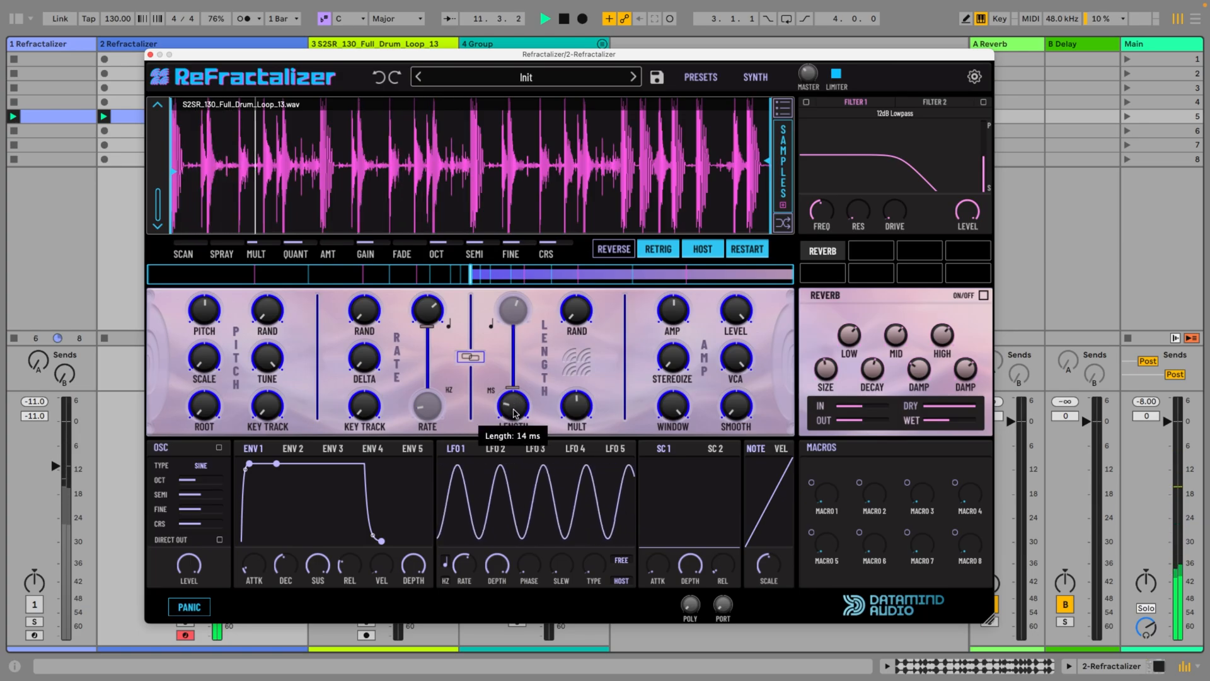
pyautogui.click(473, 357)
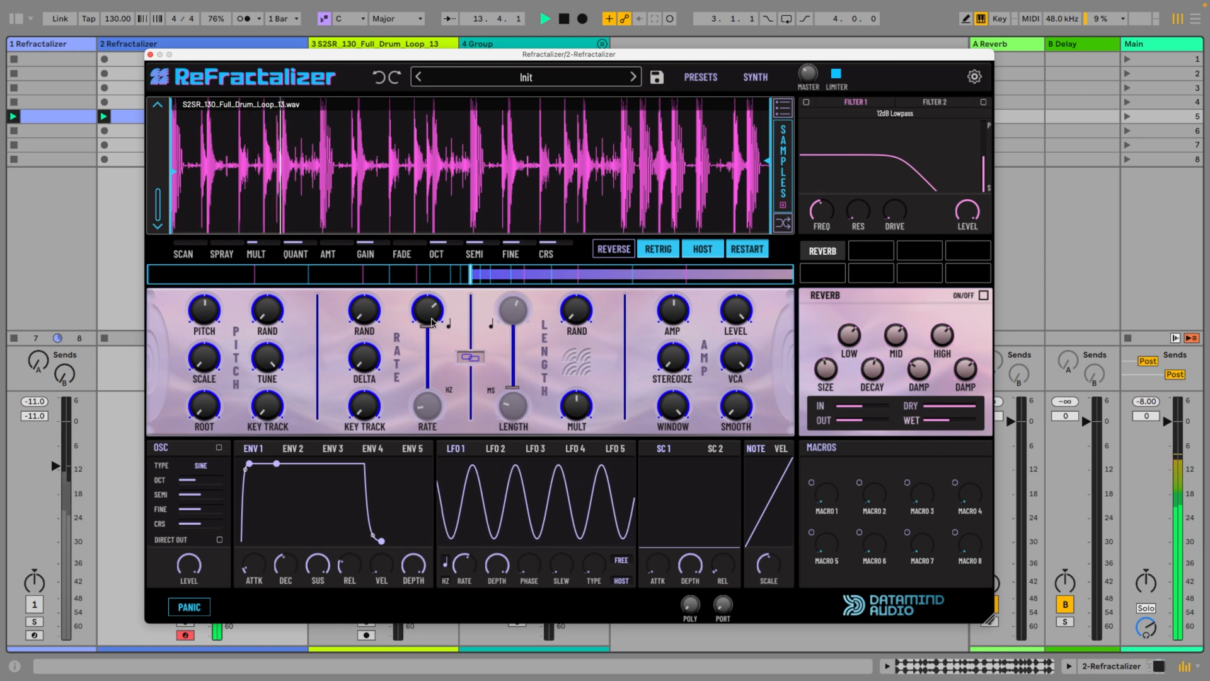
# Raise the quantise amount to maximum and increase the tempo-synced grain rate
pyautogui.moveTo(326, 244); pyautogui.dragTo(389, 44)
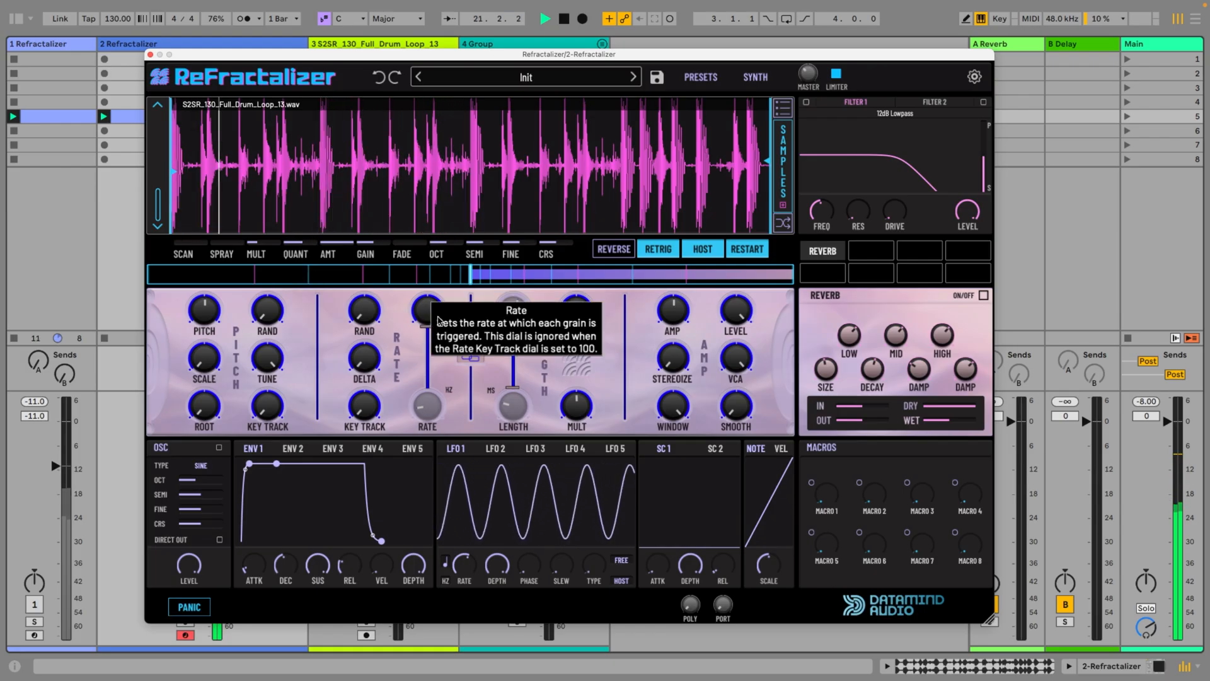
pyautogui.moveTo(420, 311); pyautogui.dragTo(447, 335)
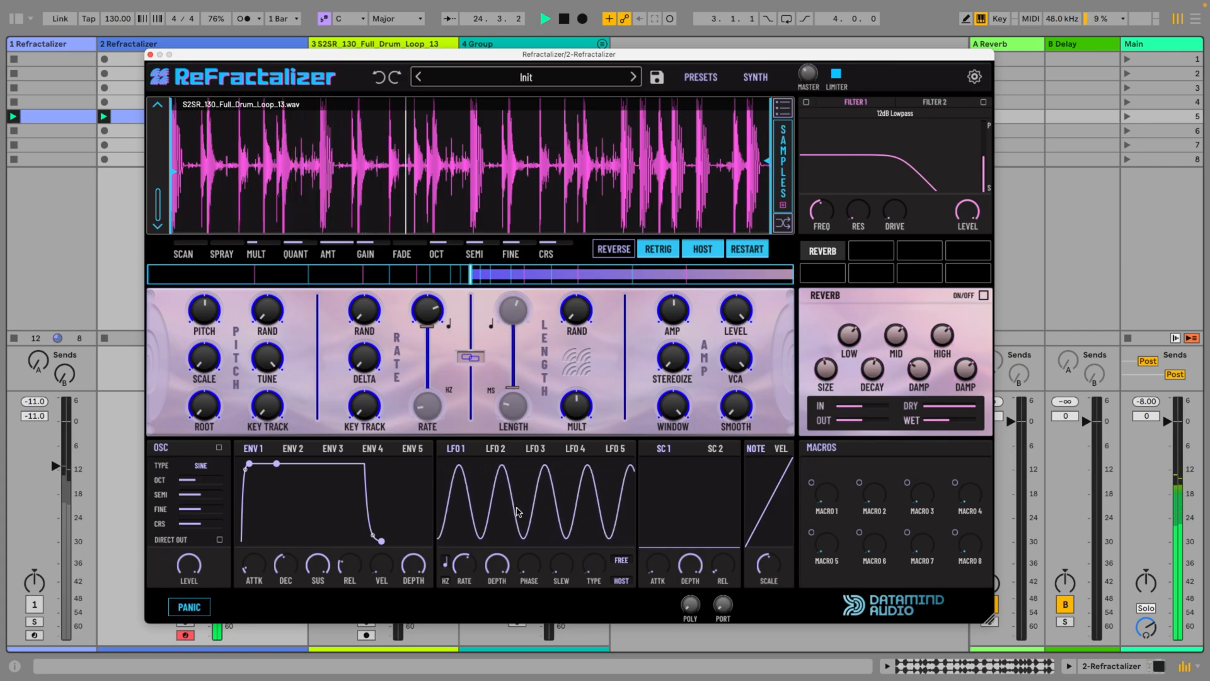
# Modulate the tempo-synced grain rate with a random stepped LFO 1 at reduced depth, using RETRIG mode
pyautogui.moveTo(594, 568); pyautogui.dragTo(595, 548)
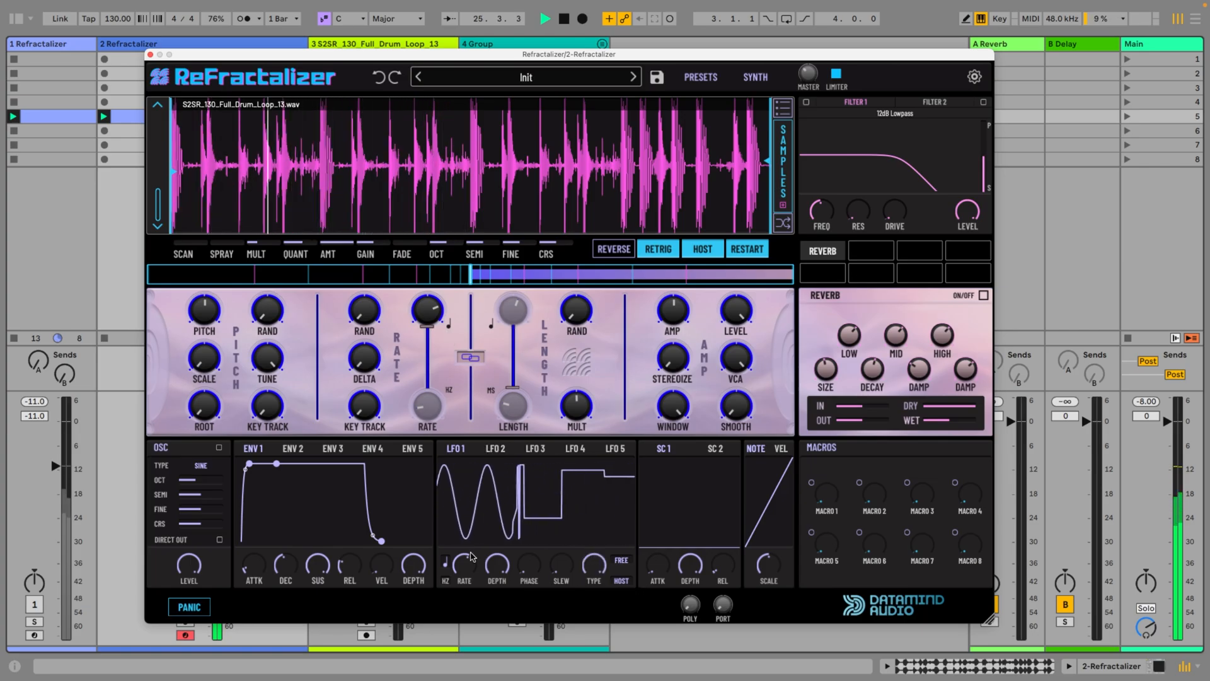
pyautogui.moveTo(459, 445); pyautogui.dragTo(435, 320)
pyautogui.moveTo(500, 572); pyautogui.dragTo(498, 581)
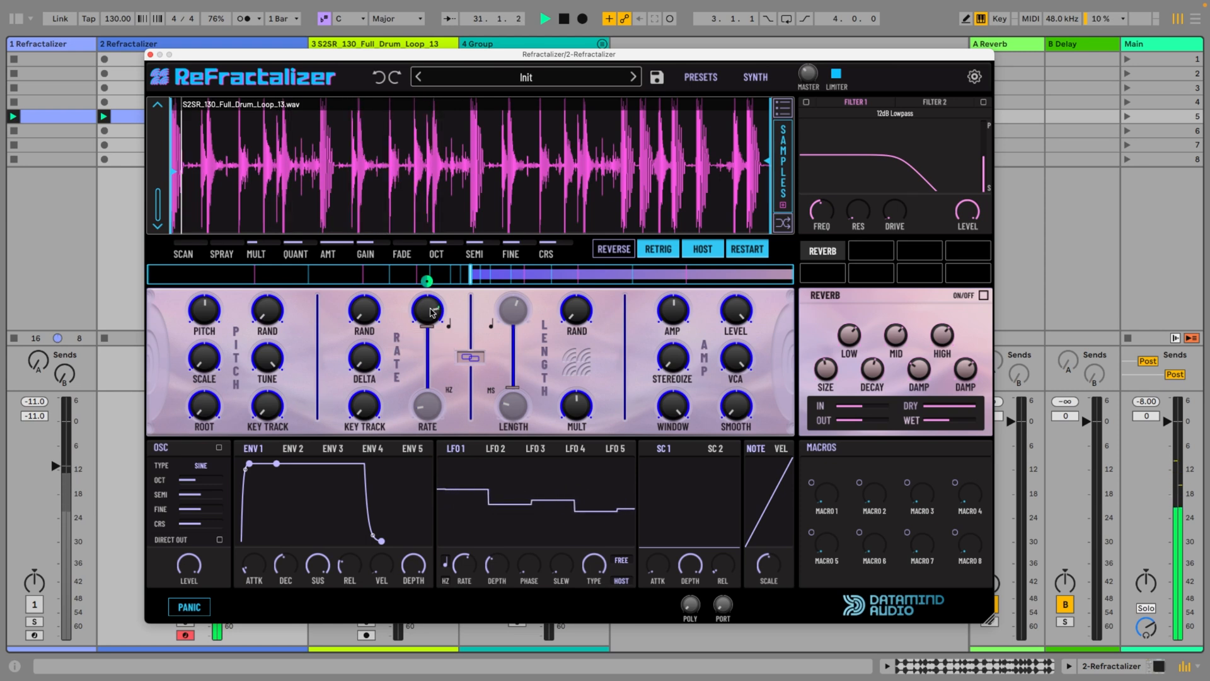
pyautogui.moveTo(498, 566)
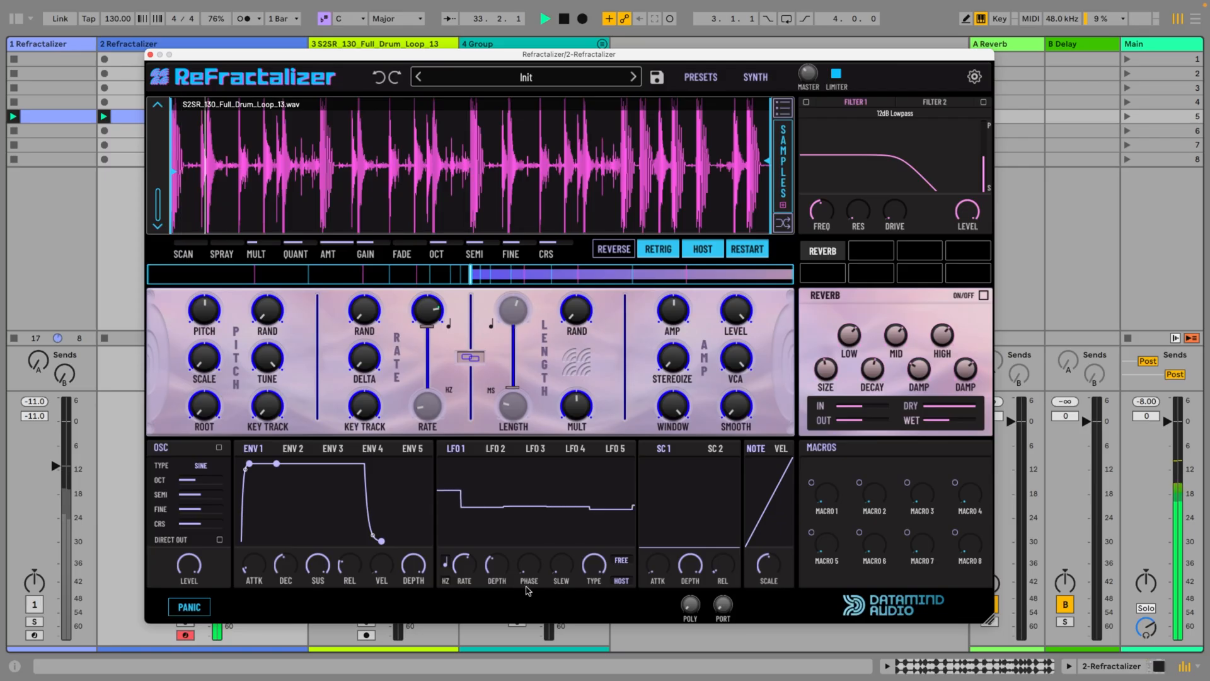
pyautogui.click(624, 560)
pyautogui.click(580, 538)
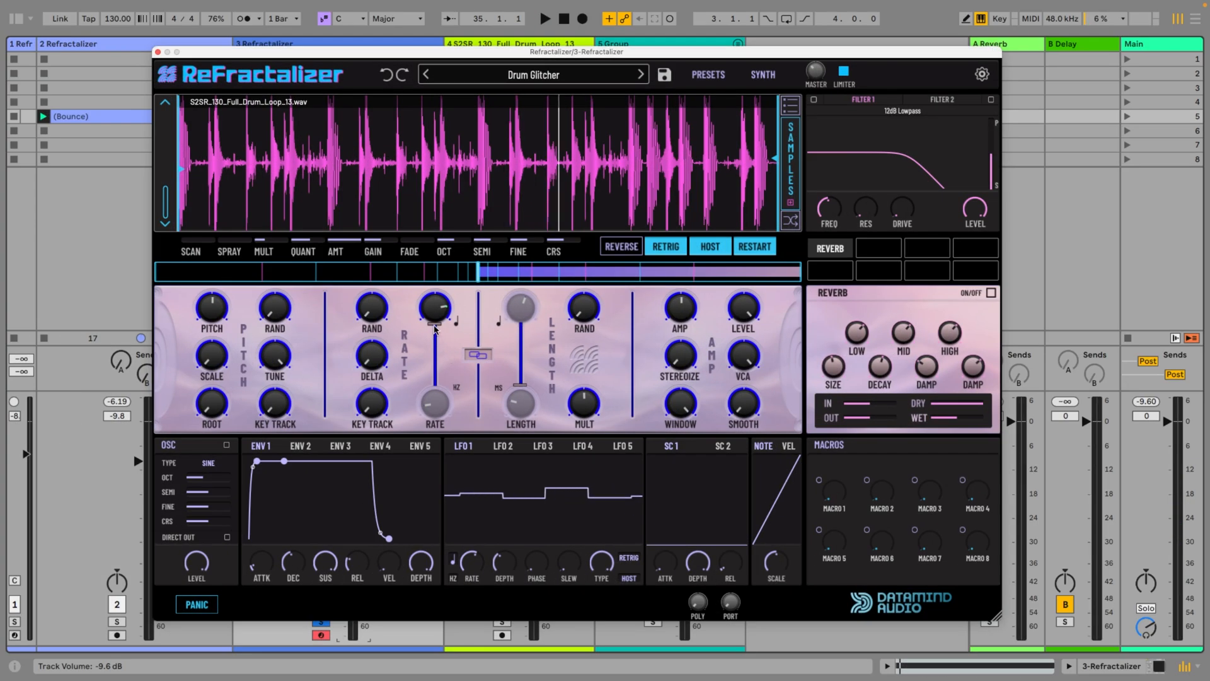
# Switch the grain rate to Hz and modulate it with a faster random stepped LFO 2
pyautogui.moveTo(435, 327); pyautogui.dragTo(435, 385)
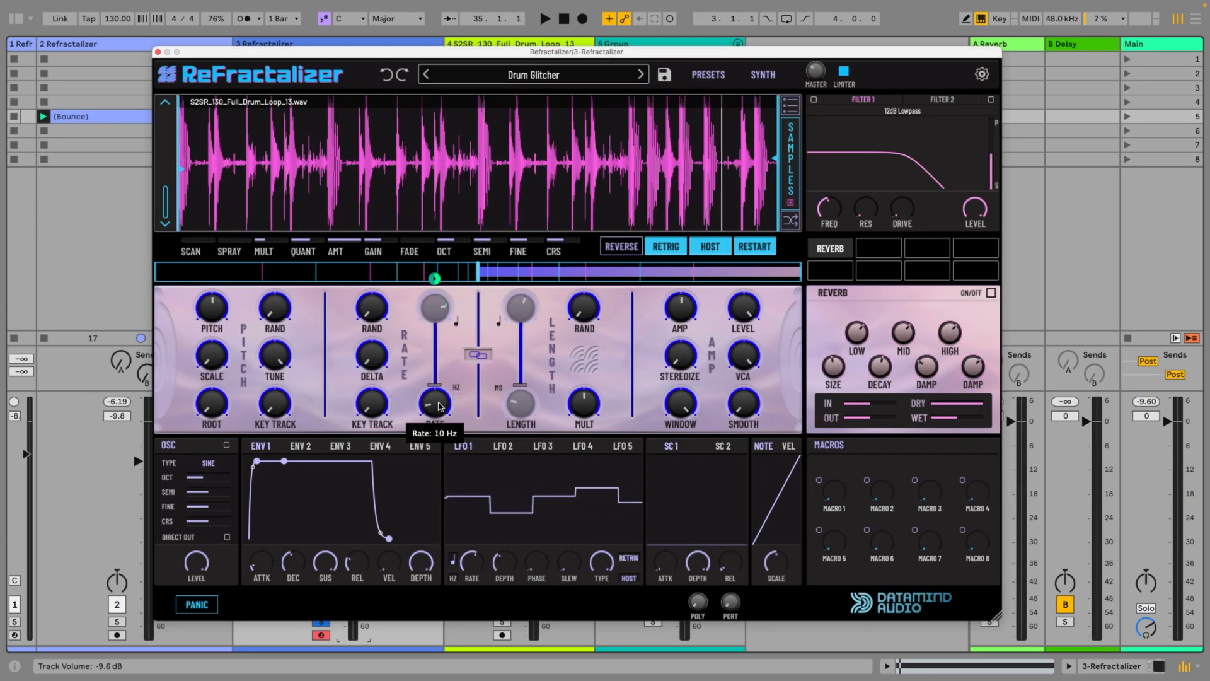
pyautogui.click(503, 446)
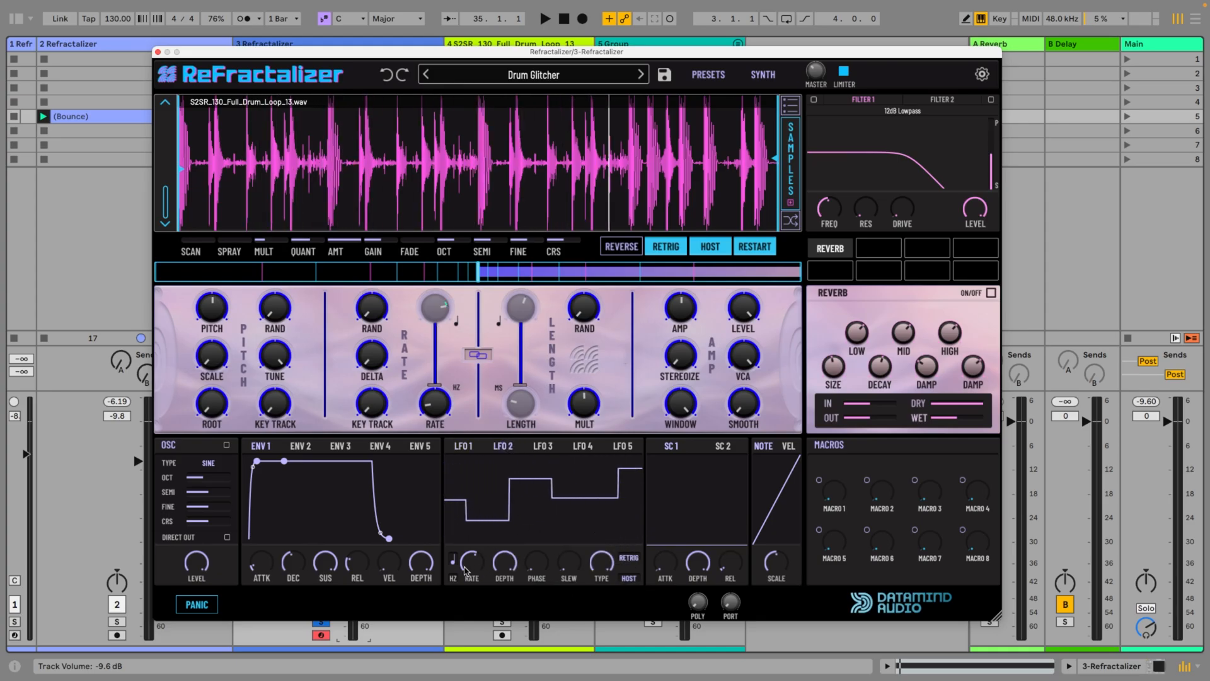
pyautogui.moveTo(464, 560)
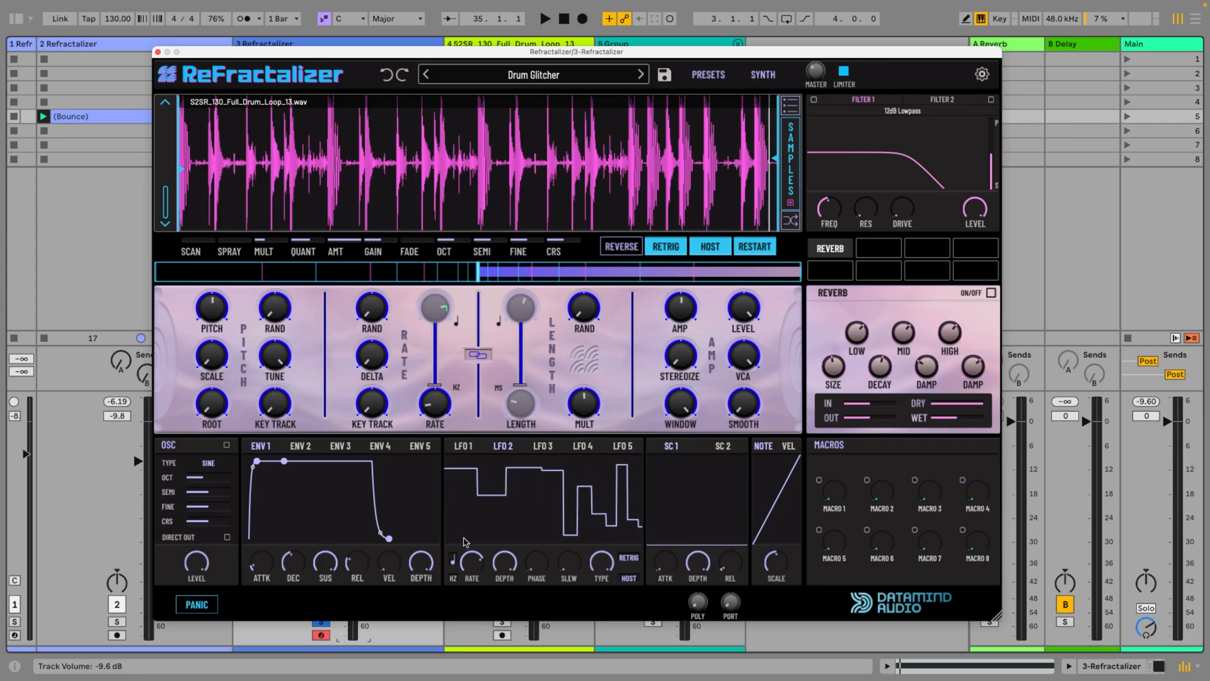
pyautogui.moveTo(506, 446); pyautogui.dragTo(445, 410)
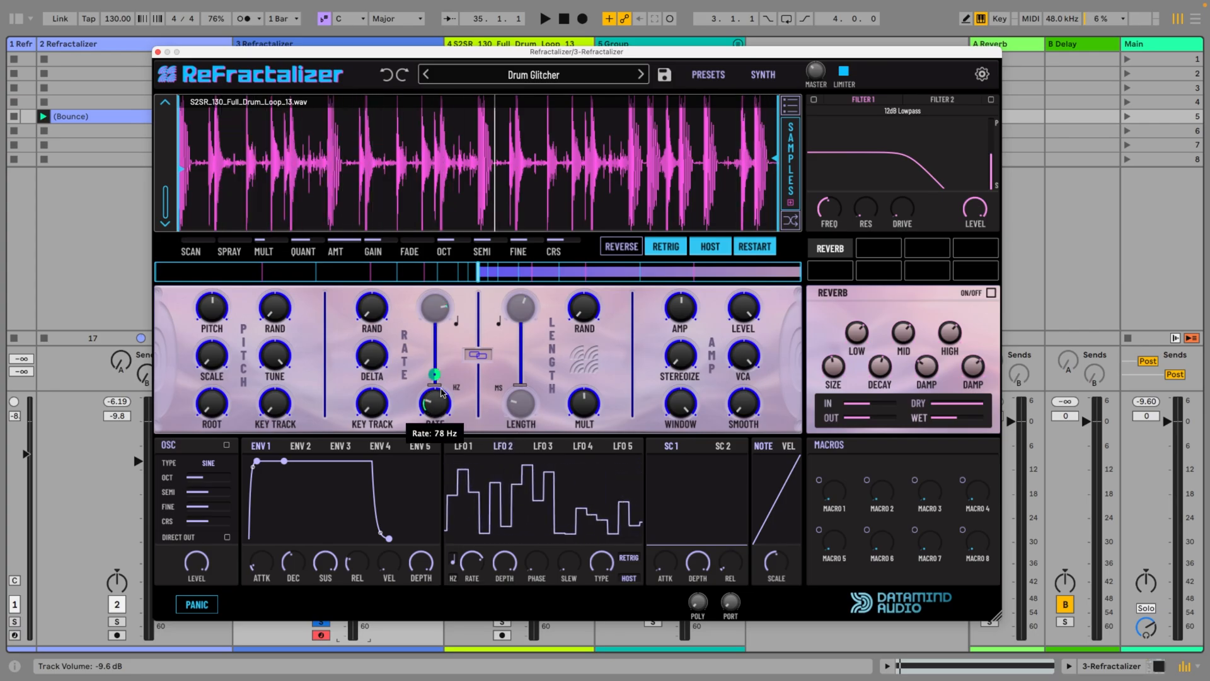
# Audition the Drum Glitcher patch in Hz mode while adjusting the modulated grain rate
pyautogui.press('space')
pyautogui.moveTo(435, 375); pyautogui.dragTo(441, 424)
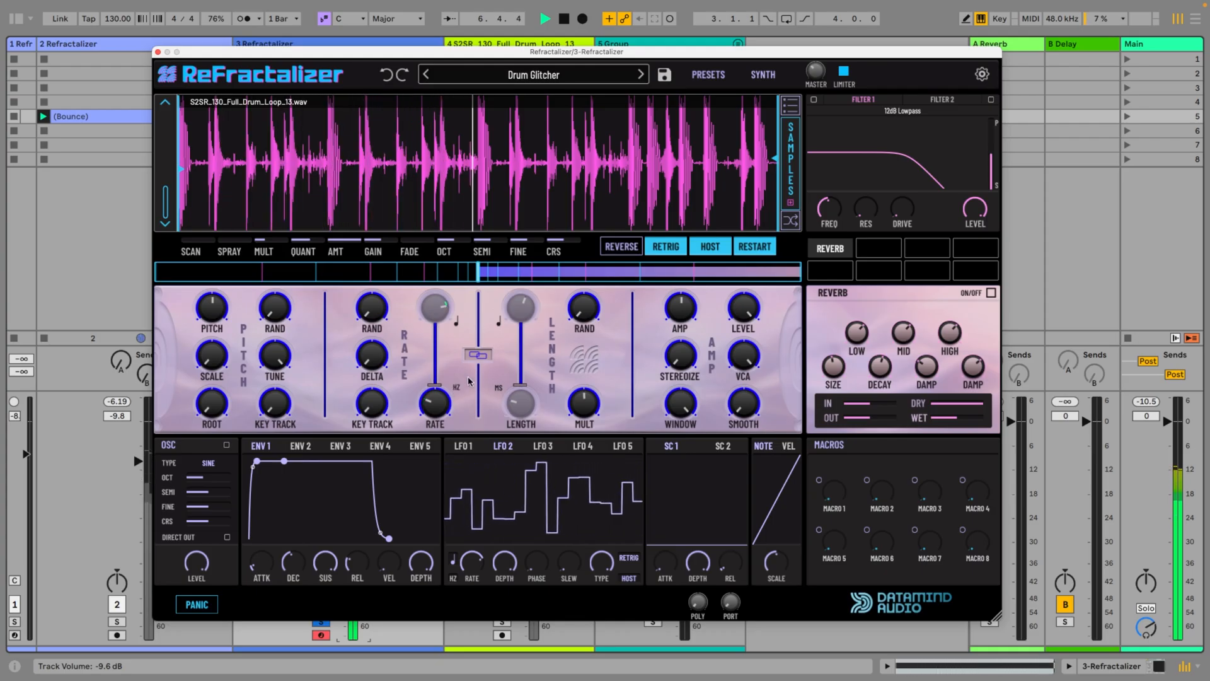
pyautogui.press('space')
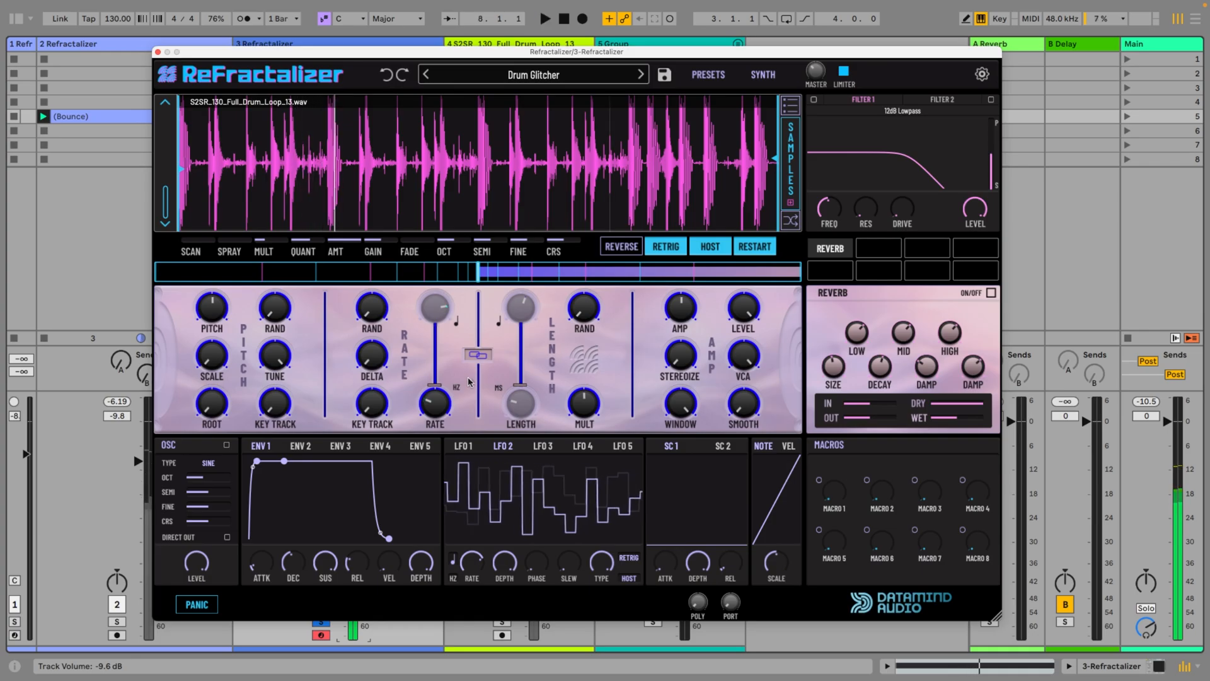
# Set the rate's note/Hz slider to Half, modulate it with a square-wave LFO 3 in RETRIG mode, and play the patch
pyautogui.moveTo(437, 385); pyautogui.dragTo(445, 438)
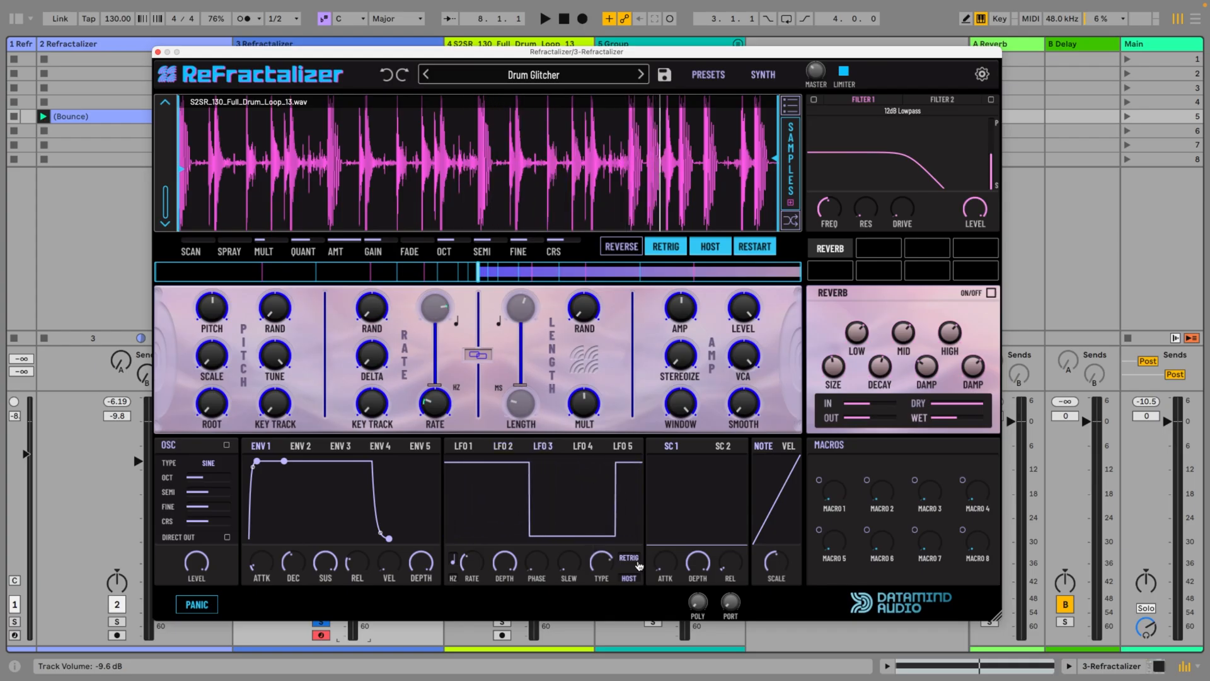
pyautogui.moveTo(470, 569)
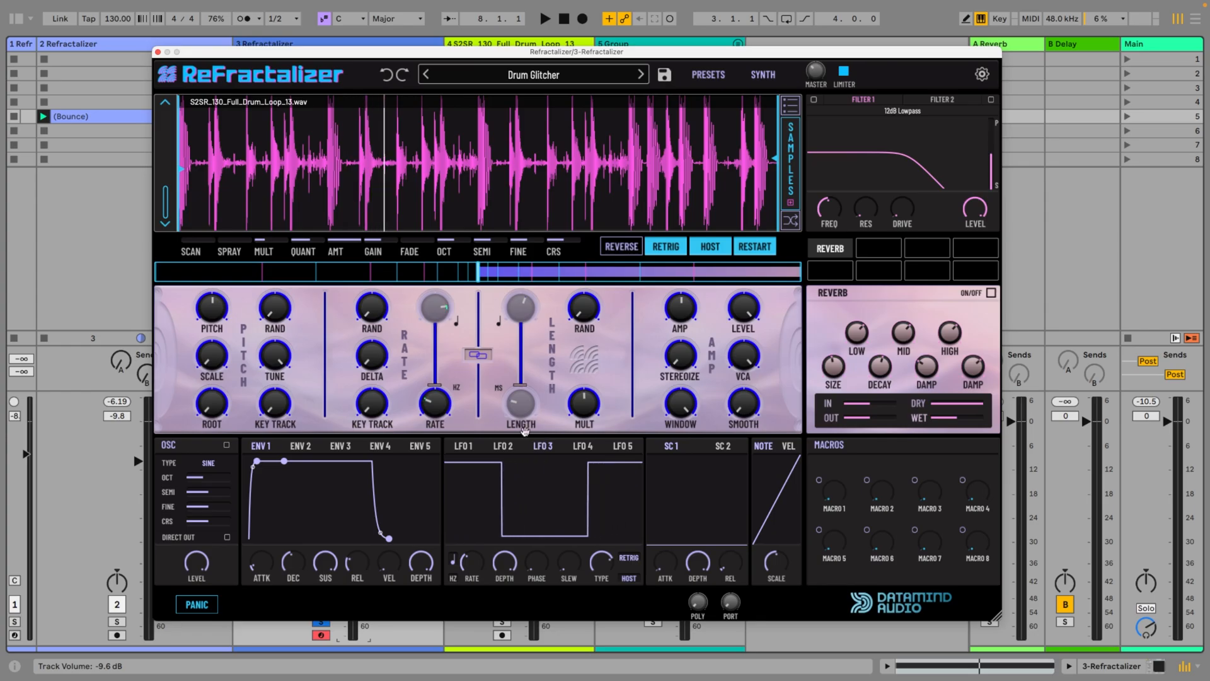
pyautogui.moveTo(435, 385); pyautogui.dragTo(433, 291)
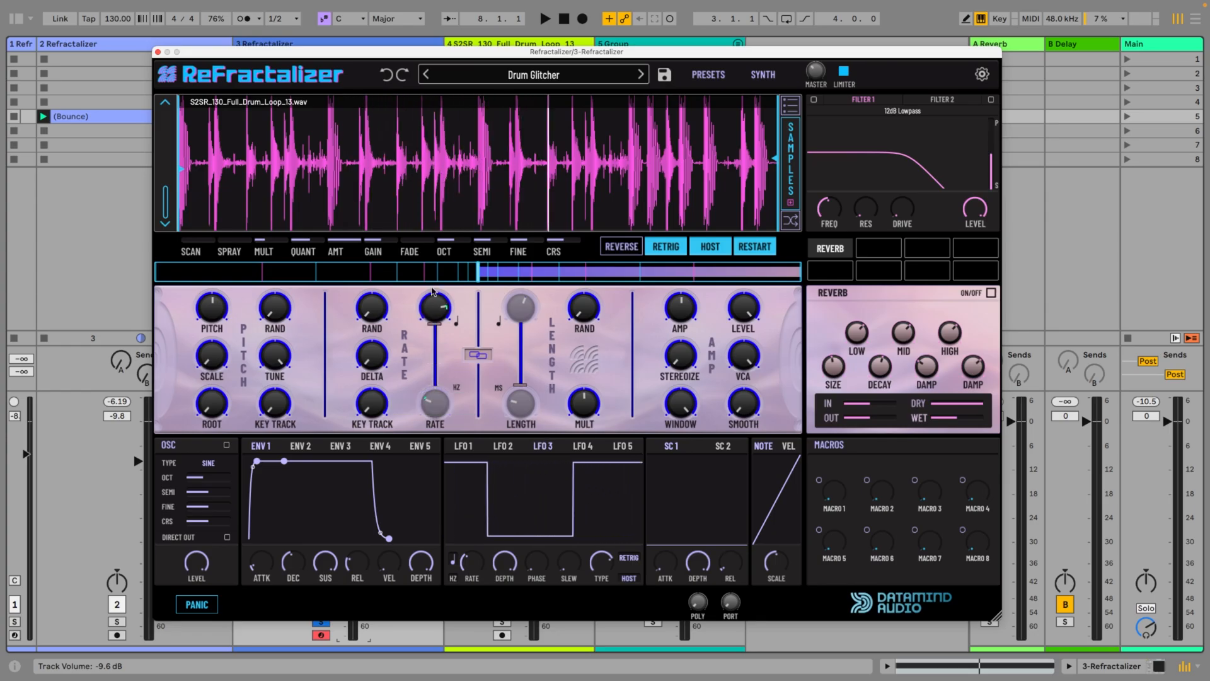
pyautogui.rightClick(433, 327)
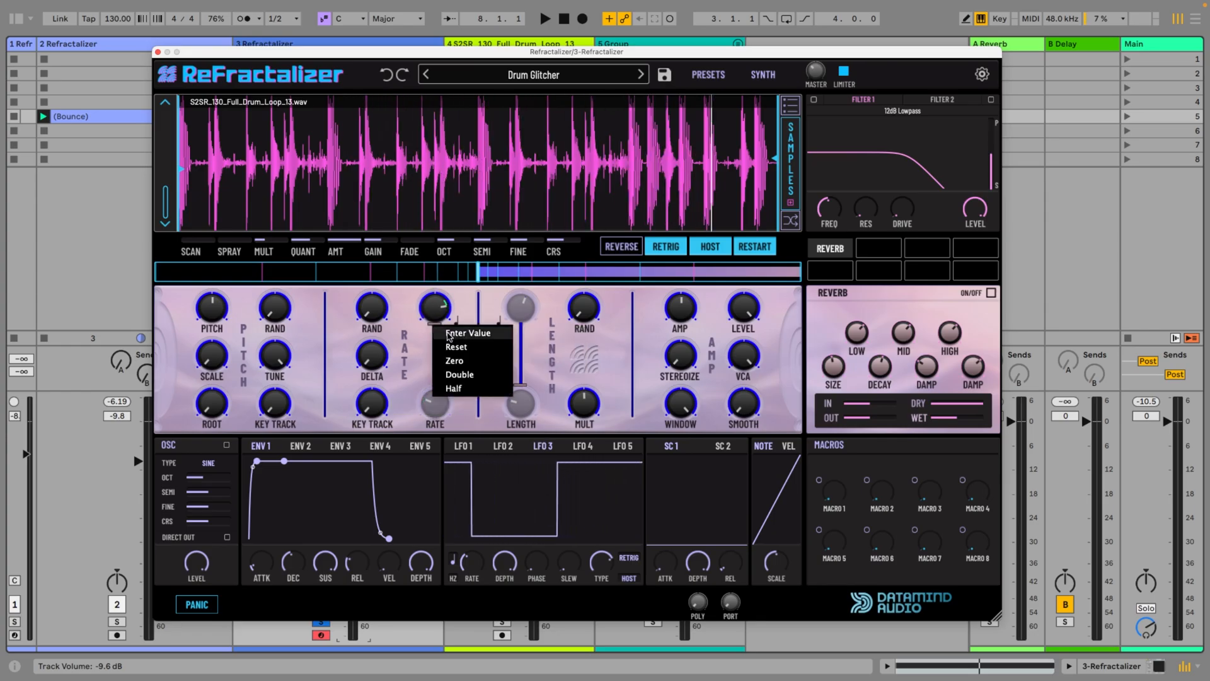
pyautogui.click(459, 392)
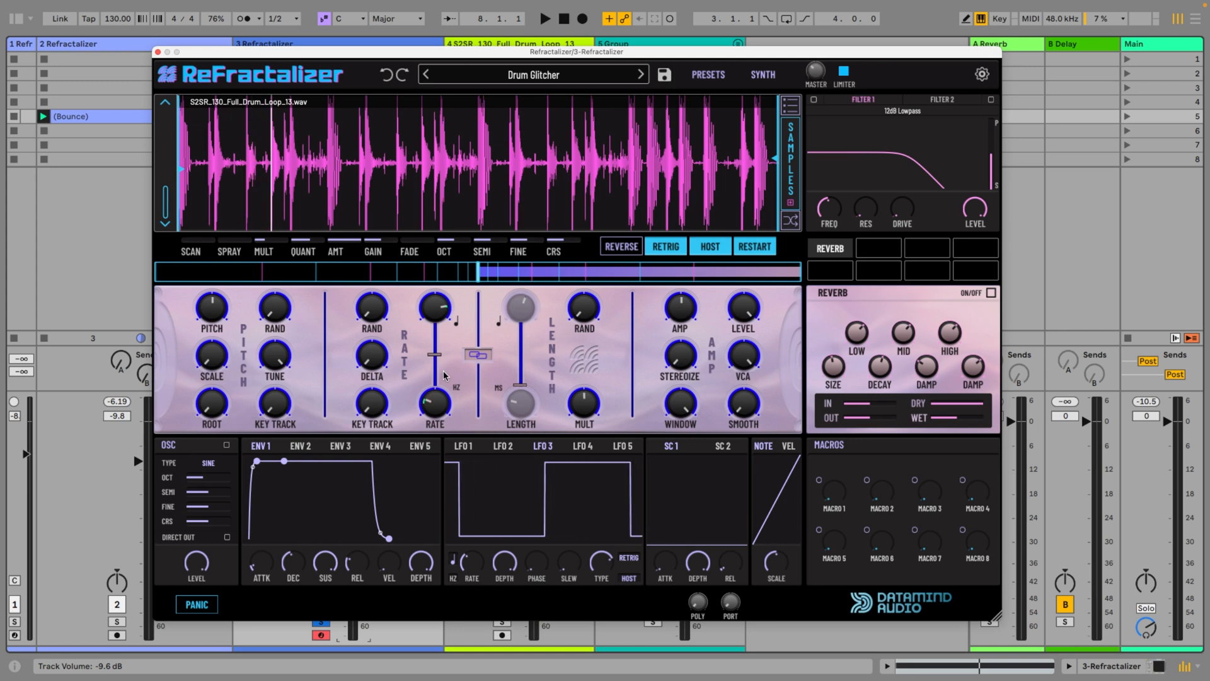
pyautogui.moveTo(540, 443)
pyautogui.mouseDown()
pyautogui.moveTo(442, 340)
pyautogui.moveTo(445, 249)
pyautogui.mouseUp()
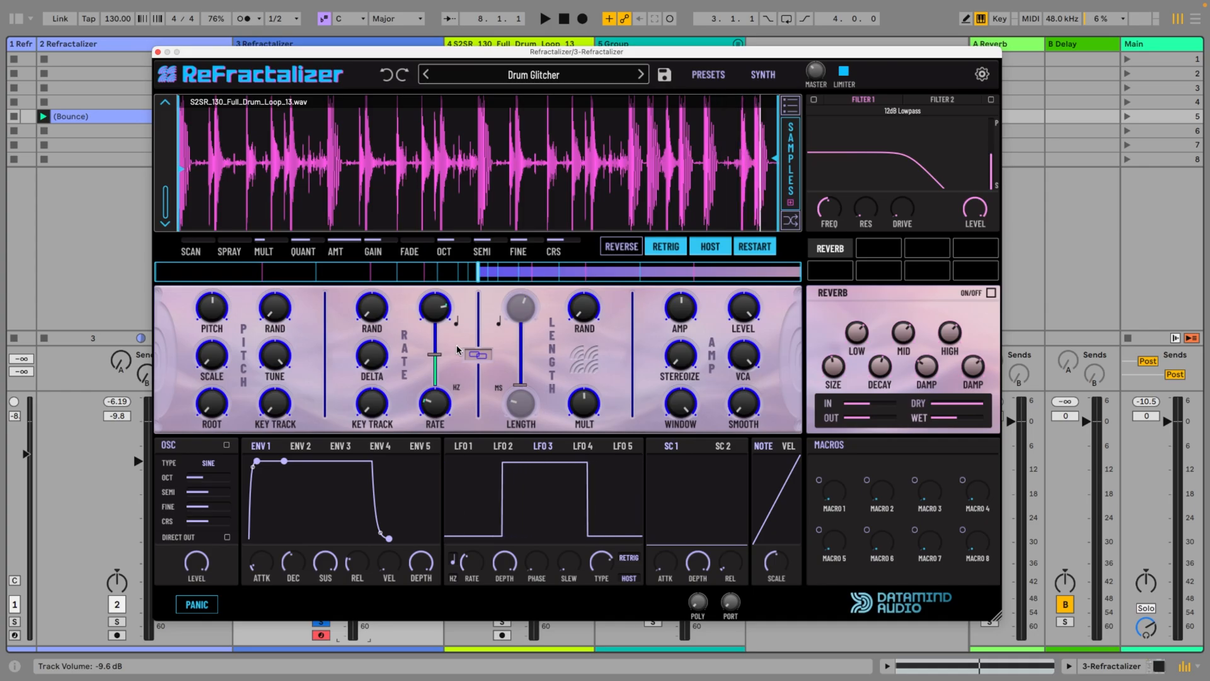
pyautogui.press('space')
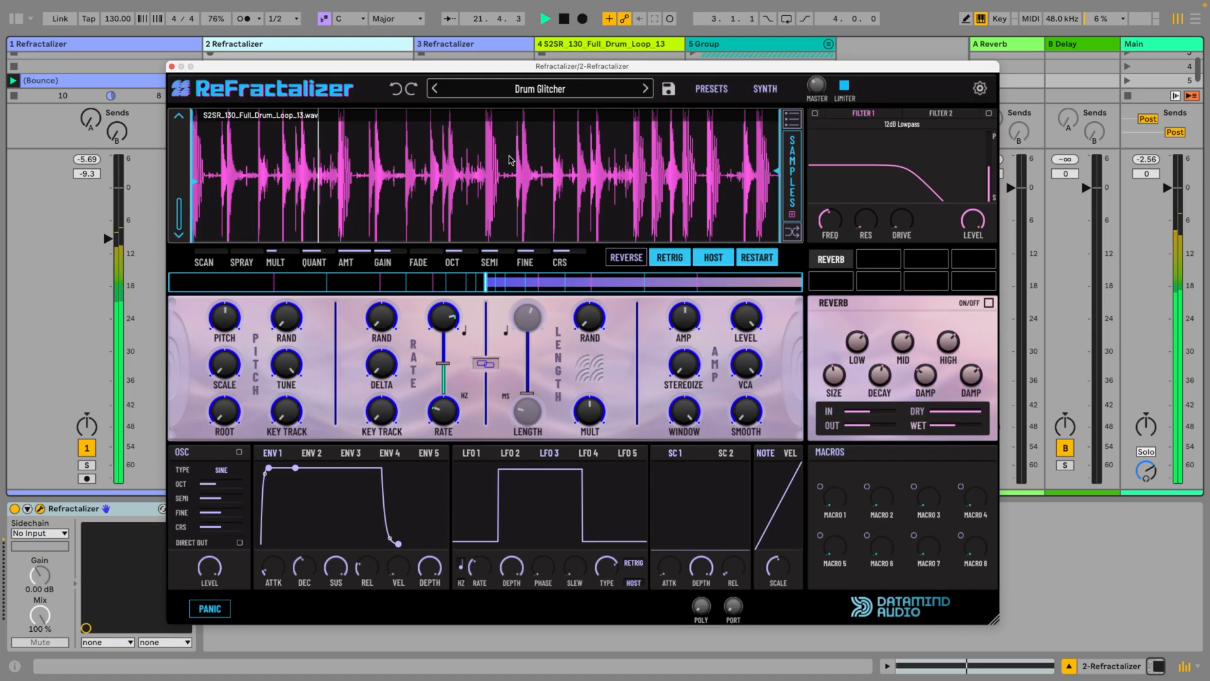
# View the Poppin Arp 2 patch on track 3 during playback and return to the Drum Glitcher patch on track 2
pyautogui.click(480, 45)
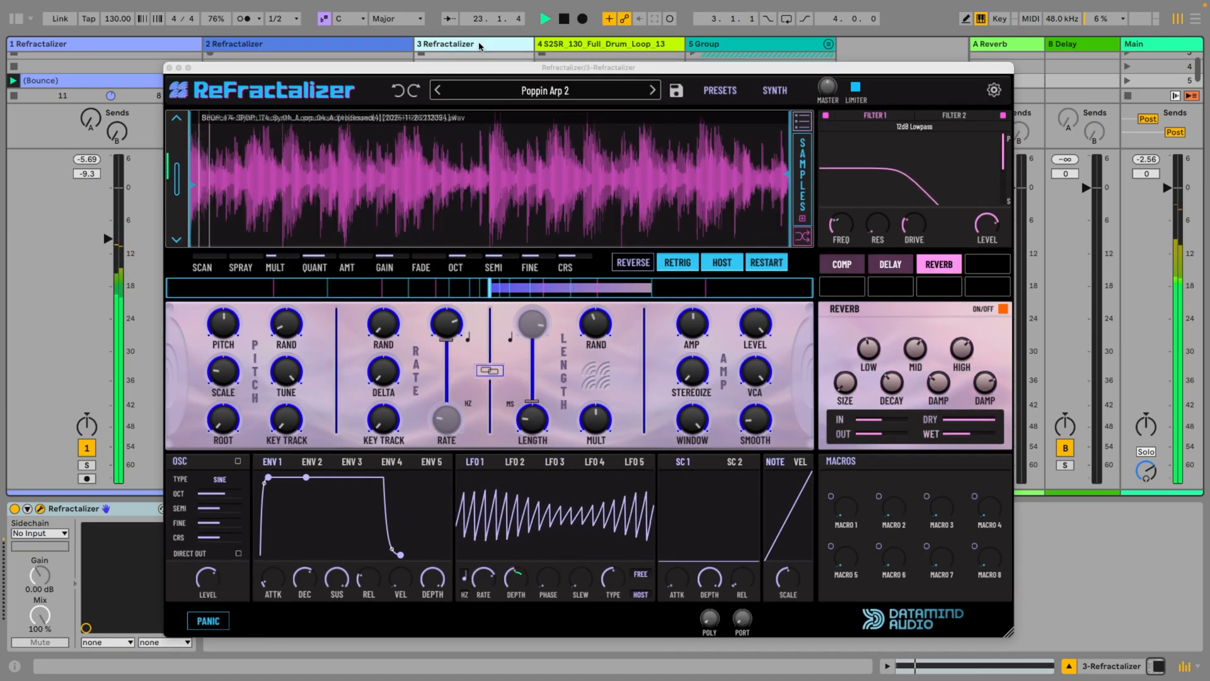
pyautogui.click(607, 73)
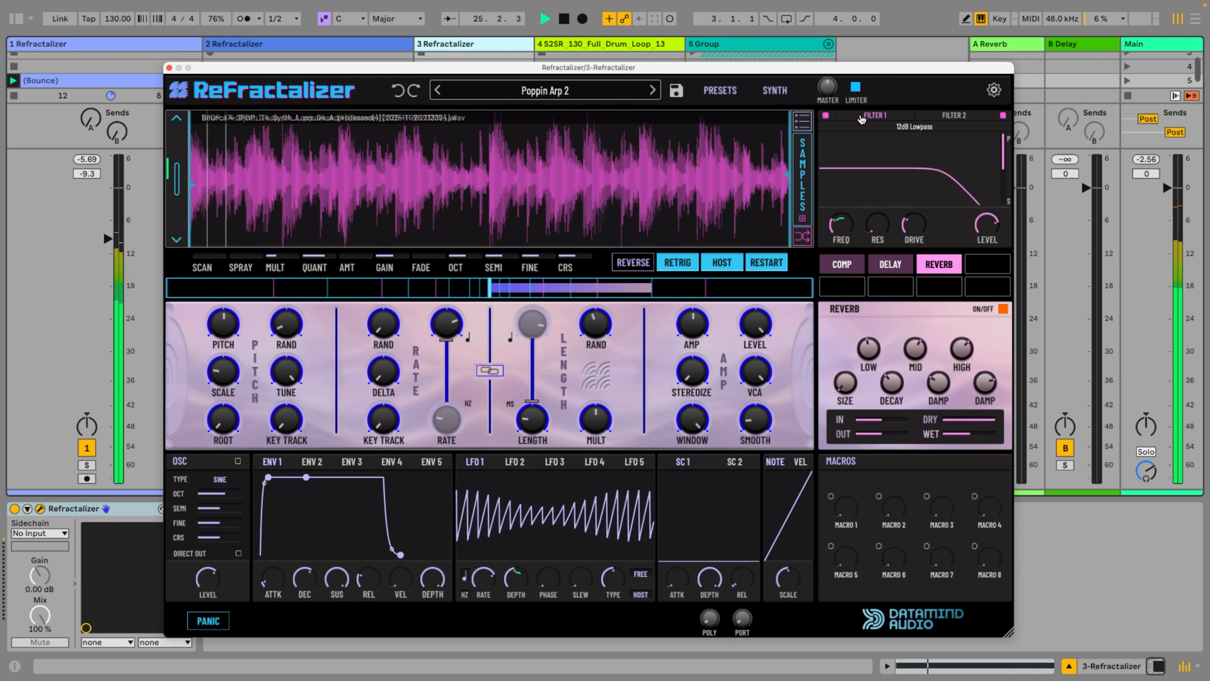
pyautogui.click(277, 45)
pyautogui.moveTo(526, 66); pyautogui.dragTo(526, 68)
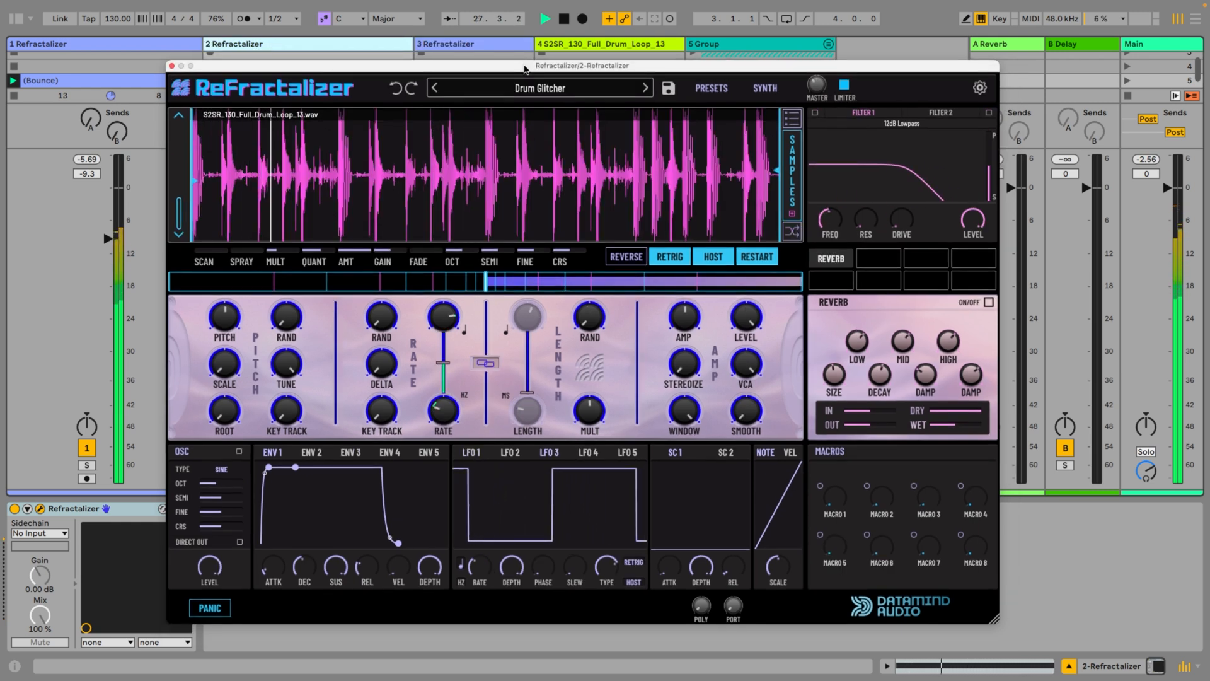